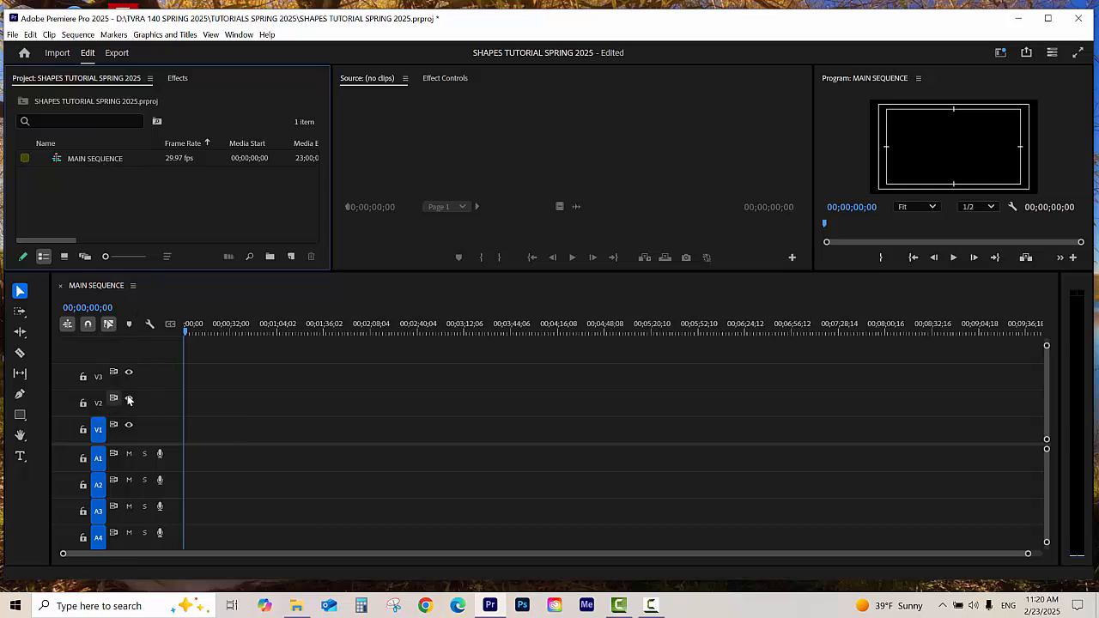
Add four video tracks after Video 3 and enlarge the video track area of the timeline to show them
click(103, 444)
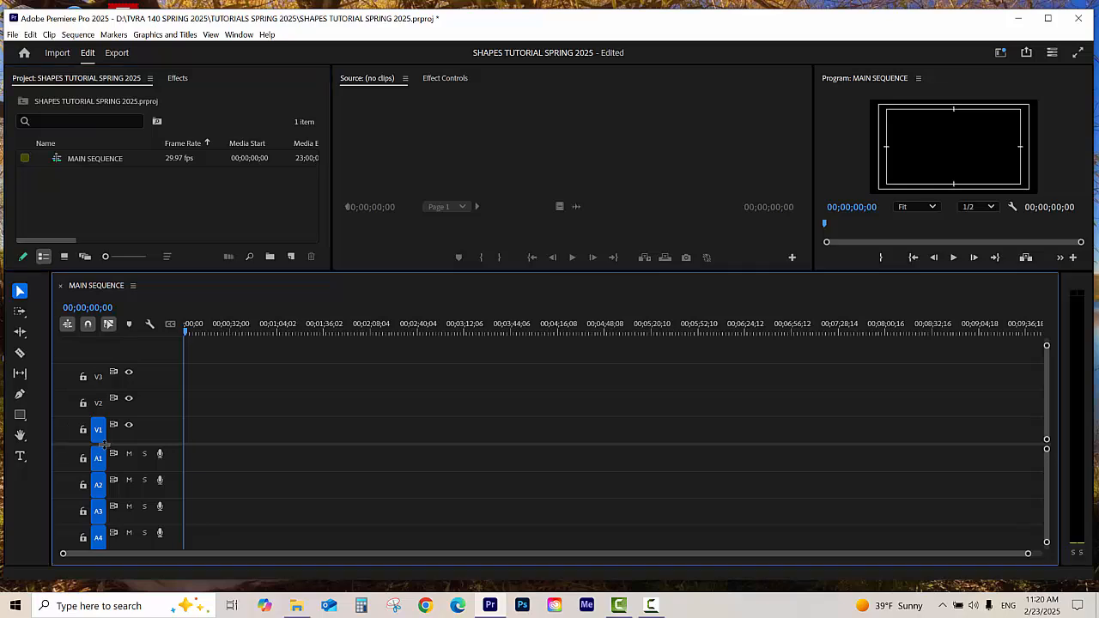
drag(103, 444, 103, 506)
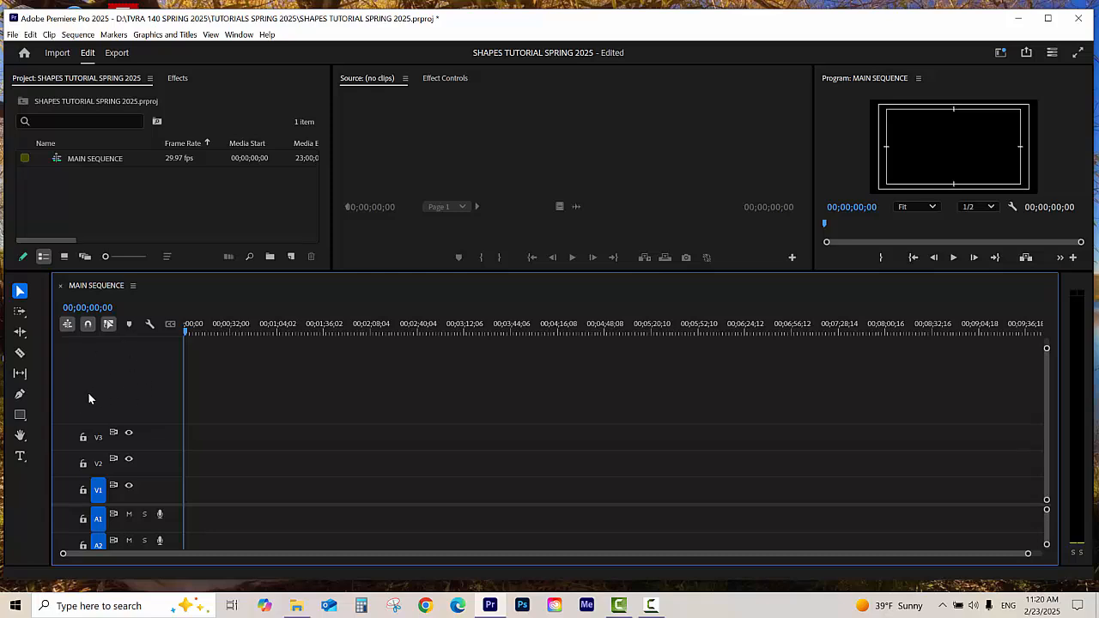
right_click(88, 397)
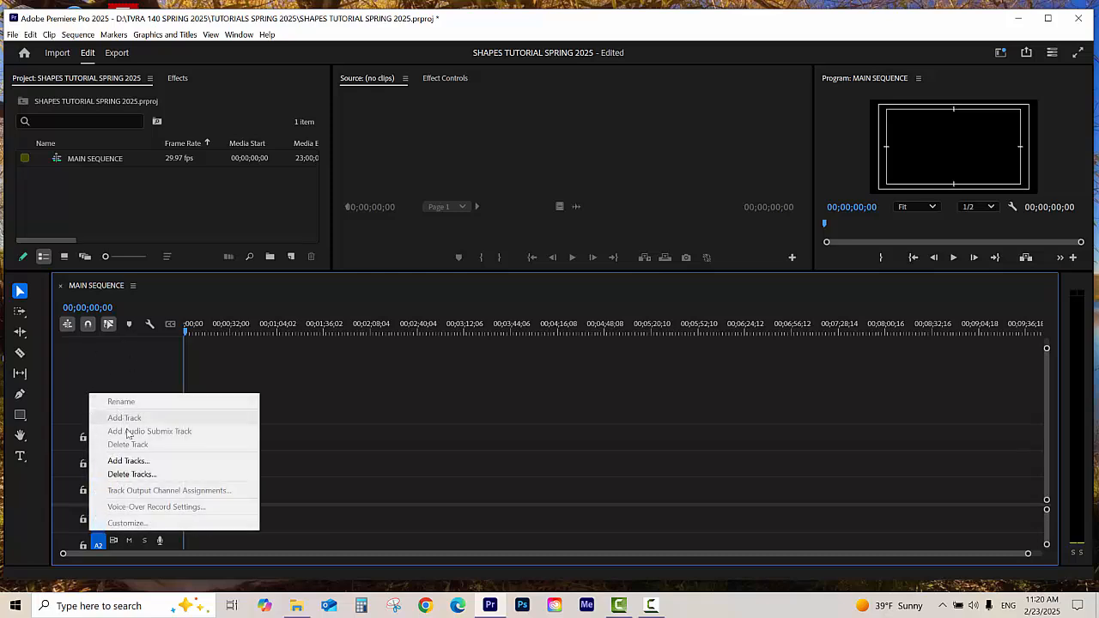
click(136, 464)
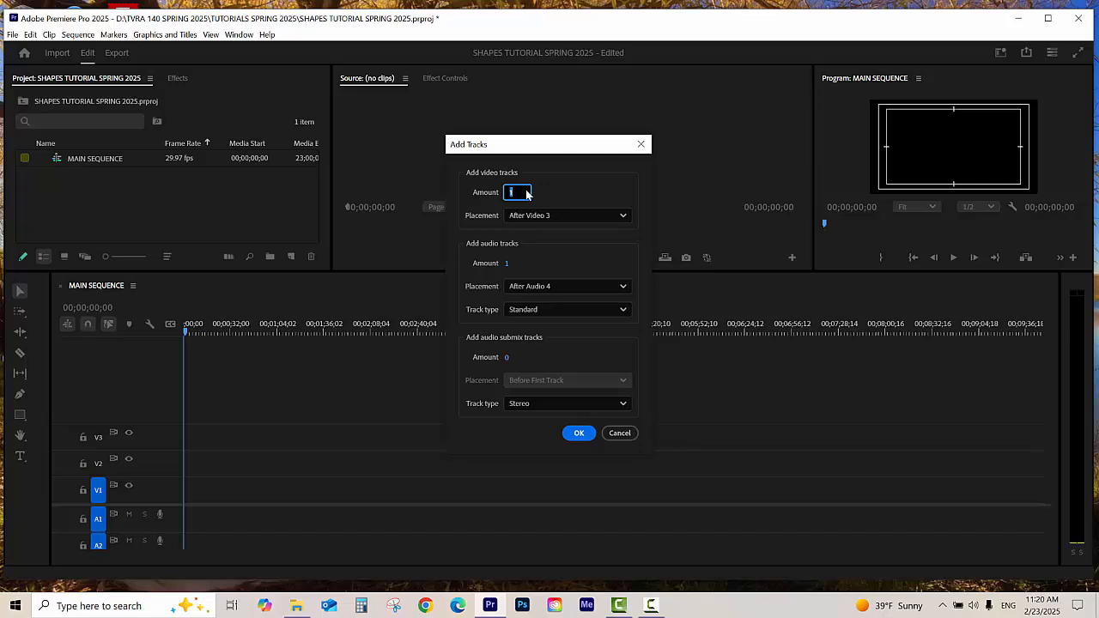
text(4)
click(578, 432)
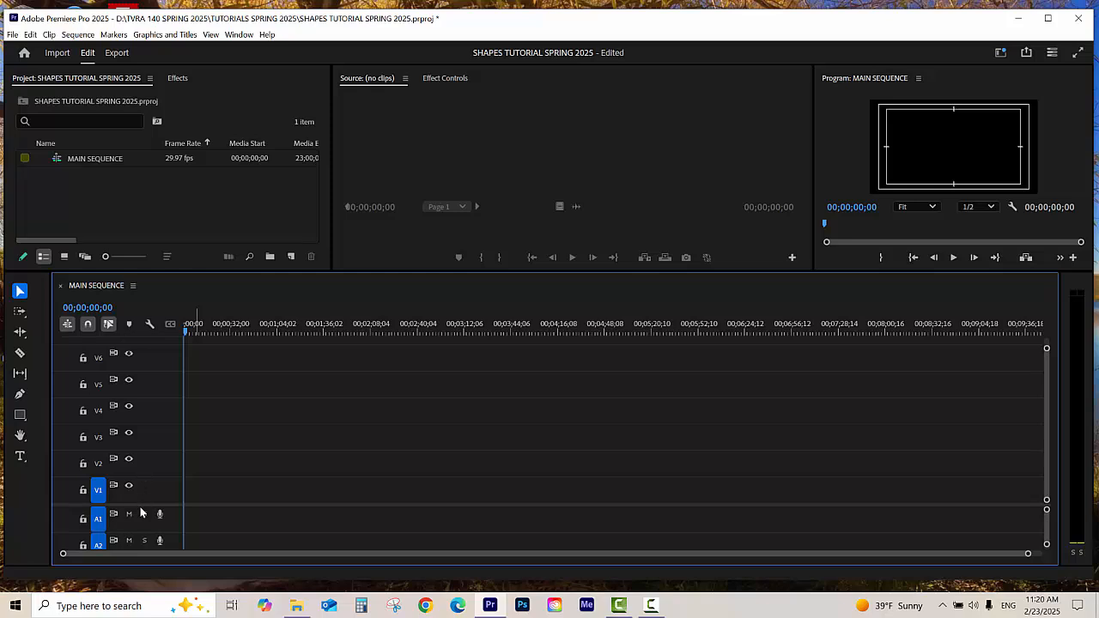
drag(142, 506, 151, 520)
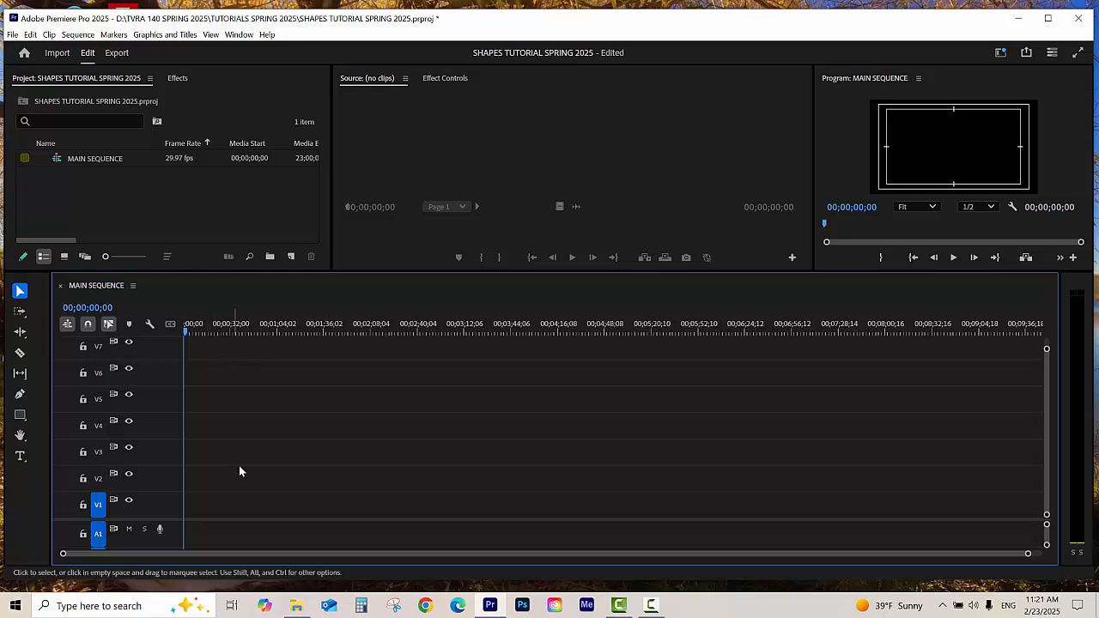
Create a rectangle graphic layer at the start of the sequence and enlarge it downward into a square
click(168, 227)
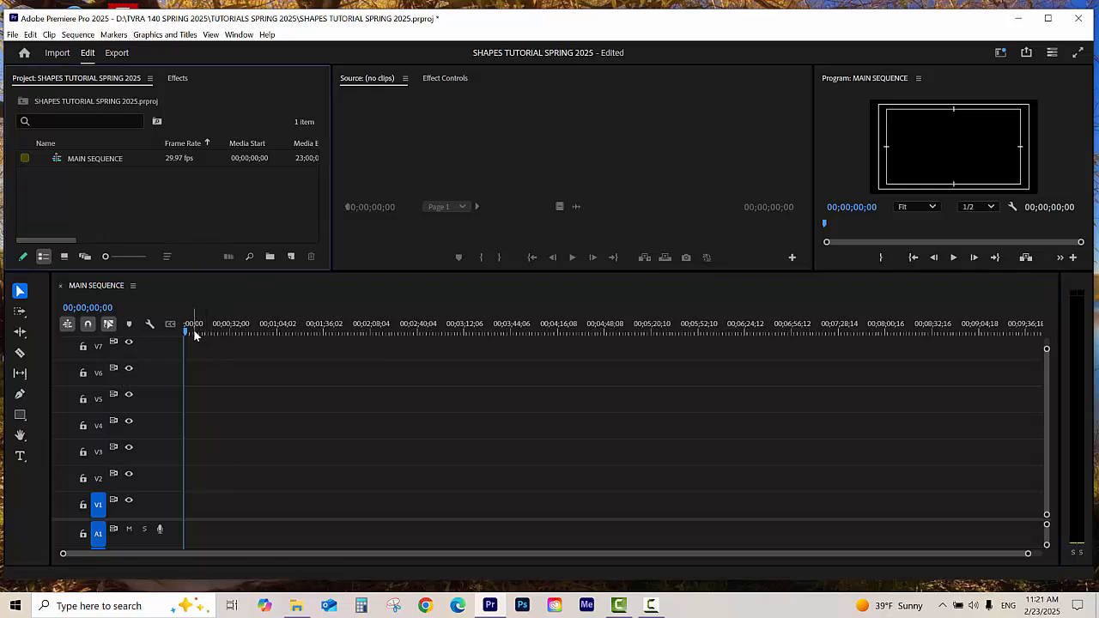
drag(193, 329, 171, 335)
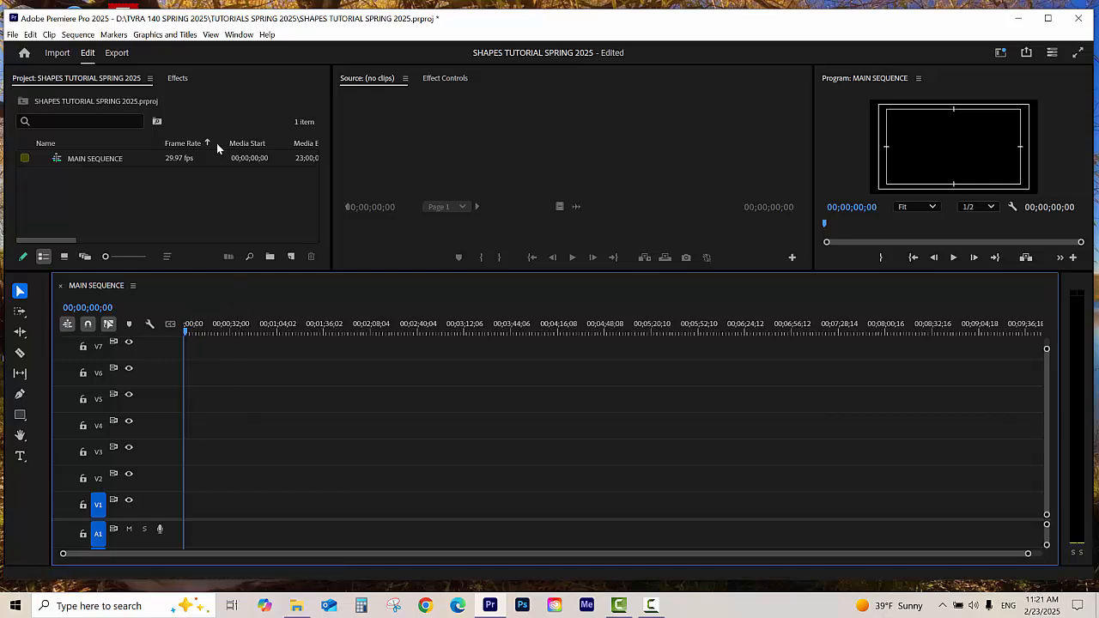
click(170, 35)
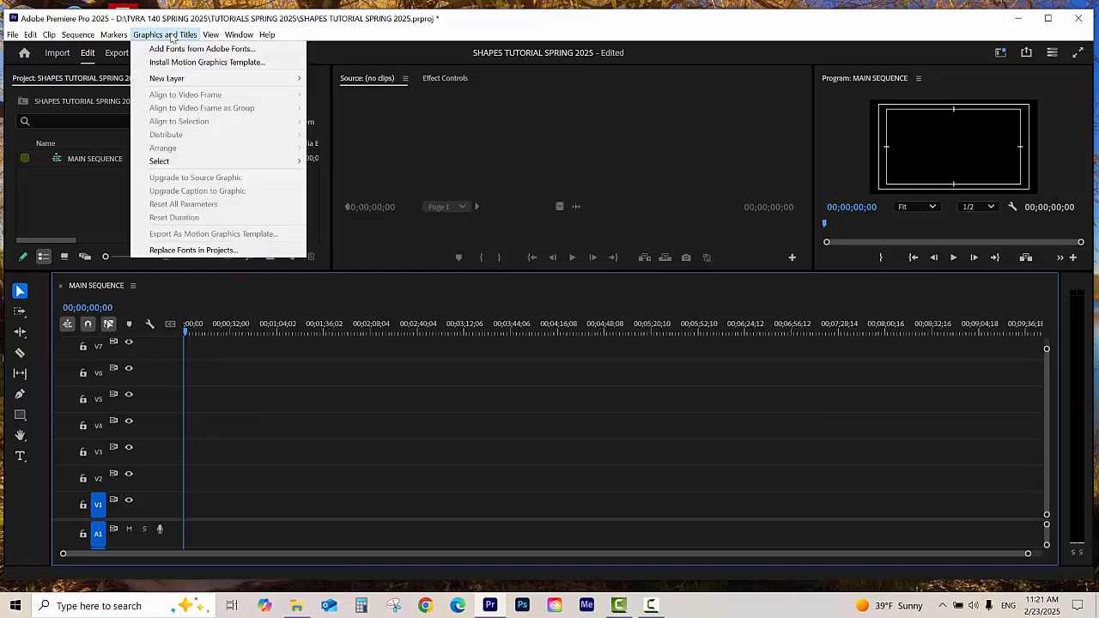
mouse_move(179, 79)
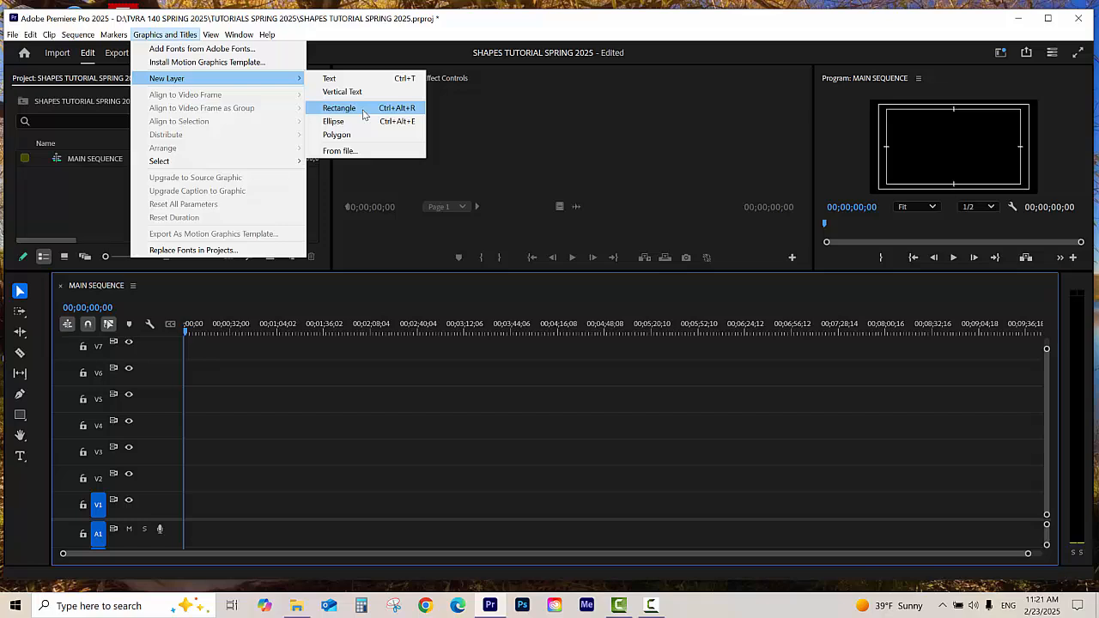
click(363, 110)
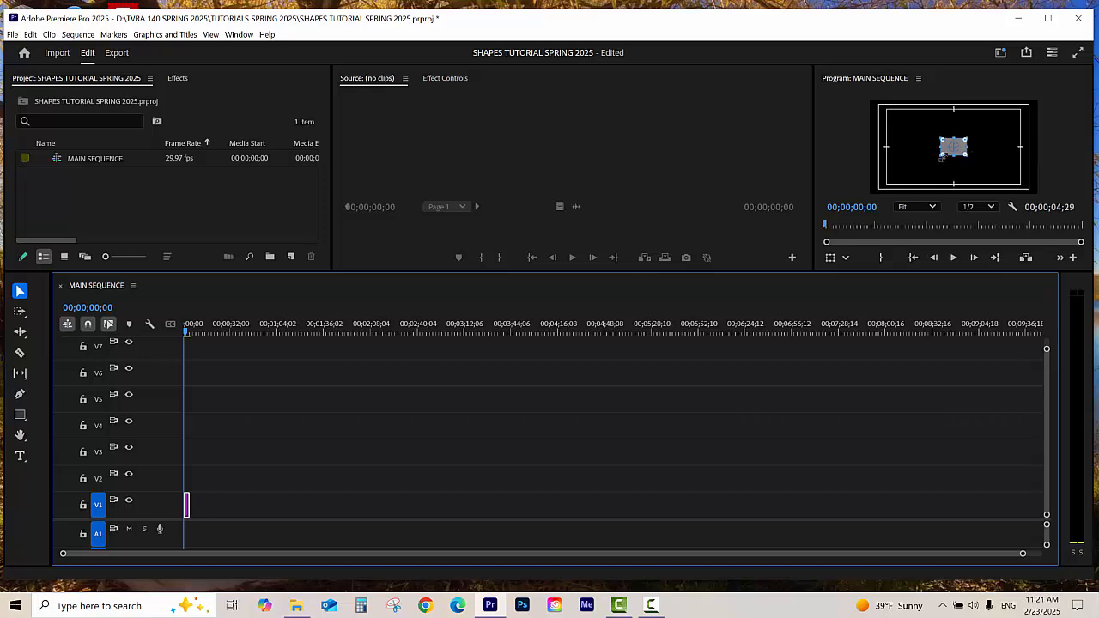
mouse_move(942, 156)
mouse_down()
mouse_move(931, 175)
mouse_move(960, 160)
mouse_up()
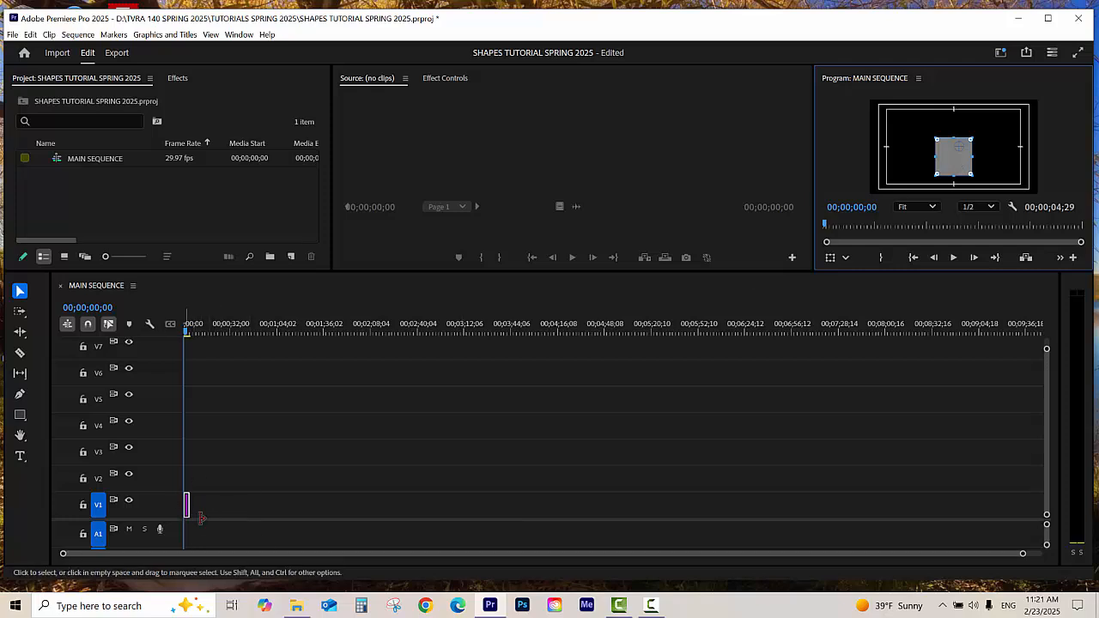
Nudge the grey square slightly lower in the frame
click(186, 336)
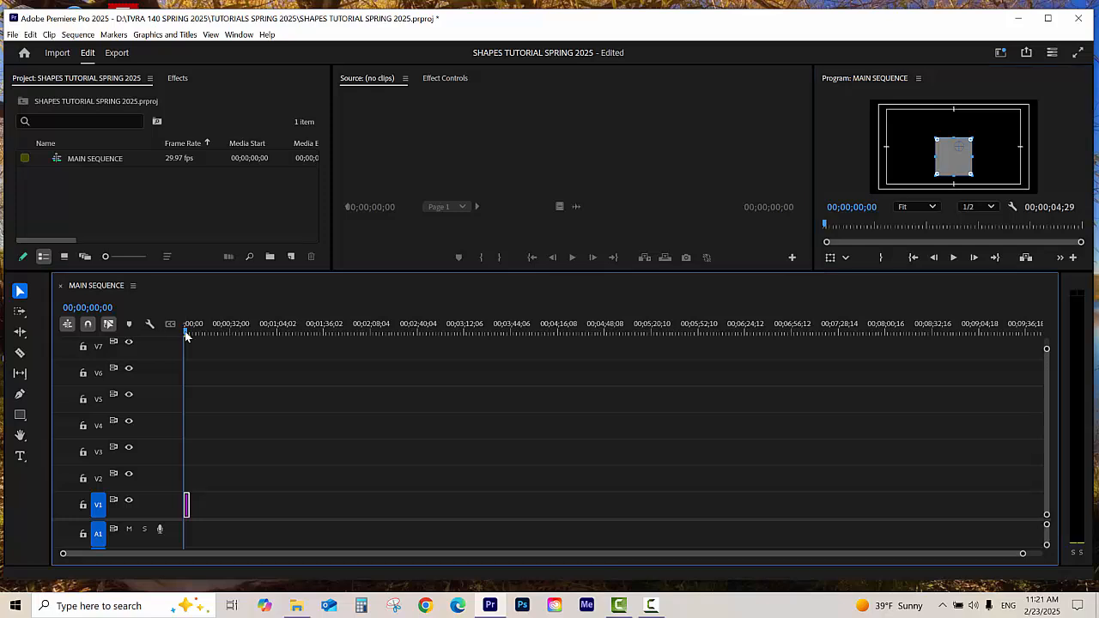
key(equal)
key(equal)
key(equal)
key(equal)
key(equal)
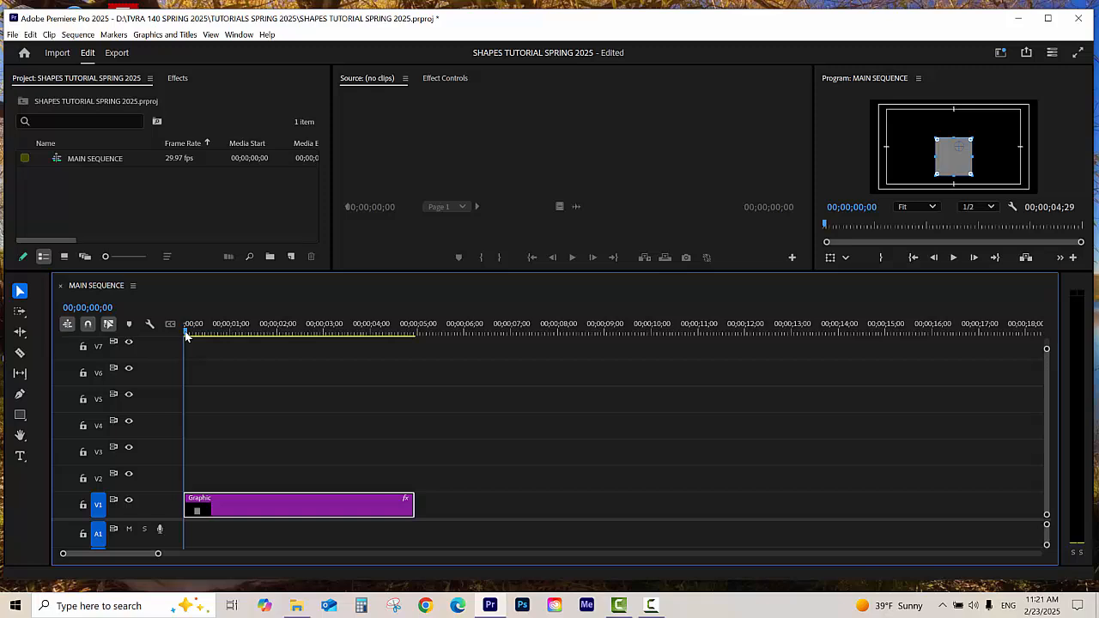
key(equal)
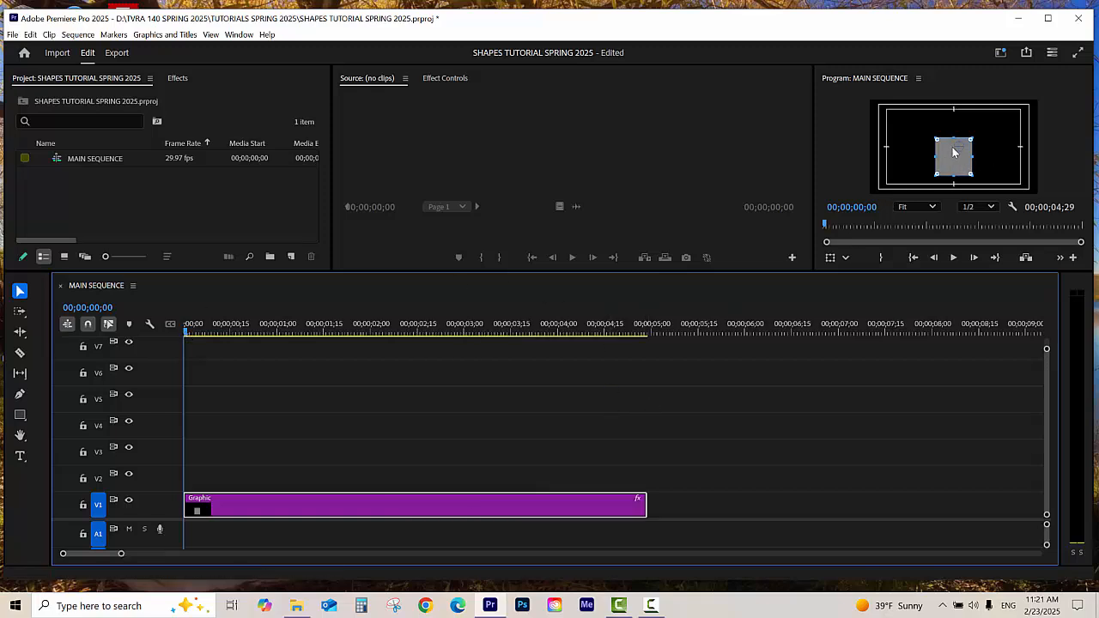
drag(951, 161, 952, 165)
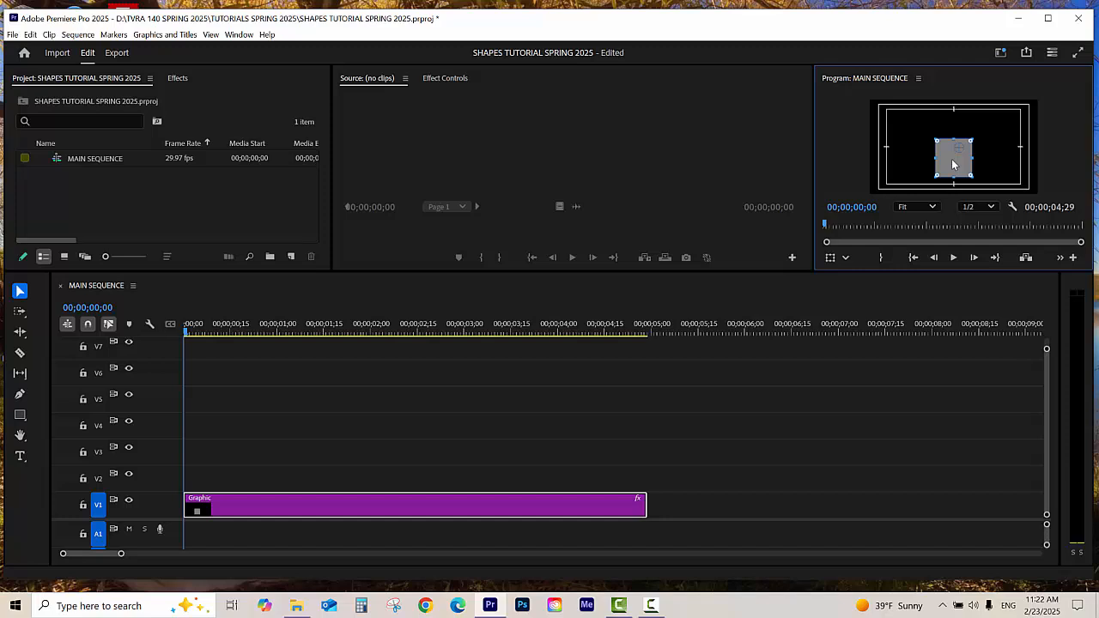
Upgrade the square's clip on V1 to a source graphic
click(358, 508)
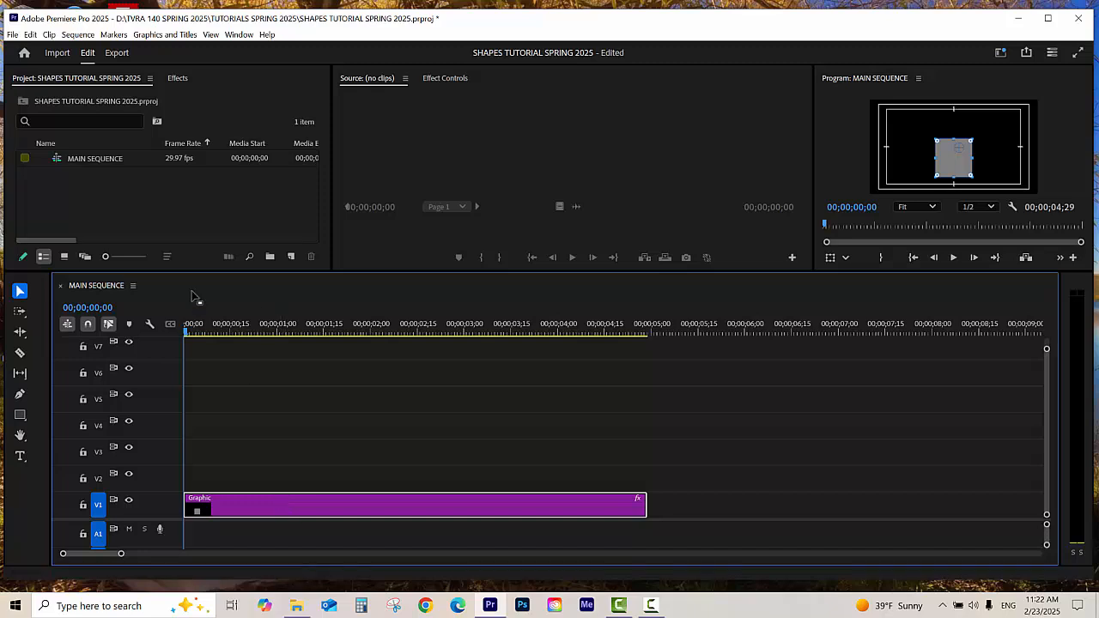
click(168, 35)
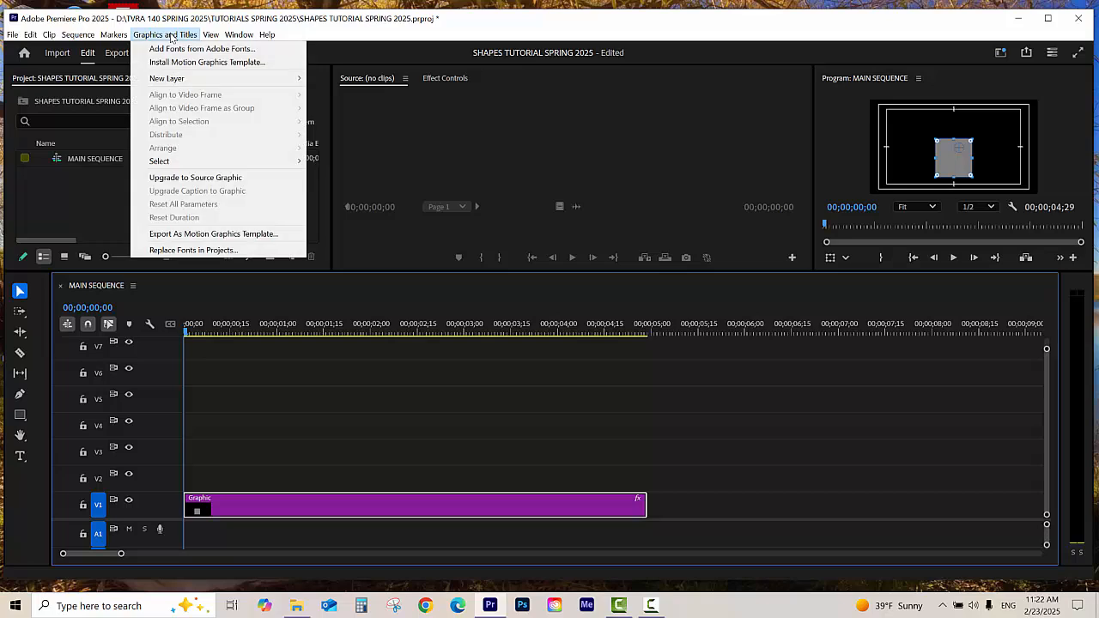
click(207, 179)
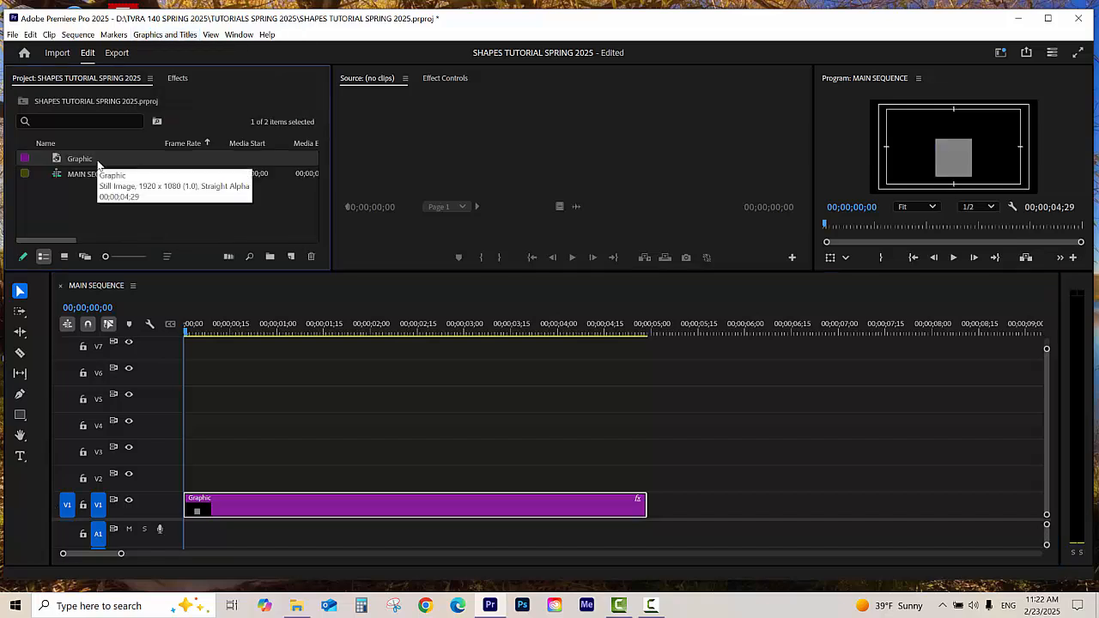
Rename the source graphic in the project as HOUSE and save the project
click(86, 159)
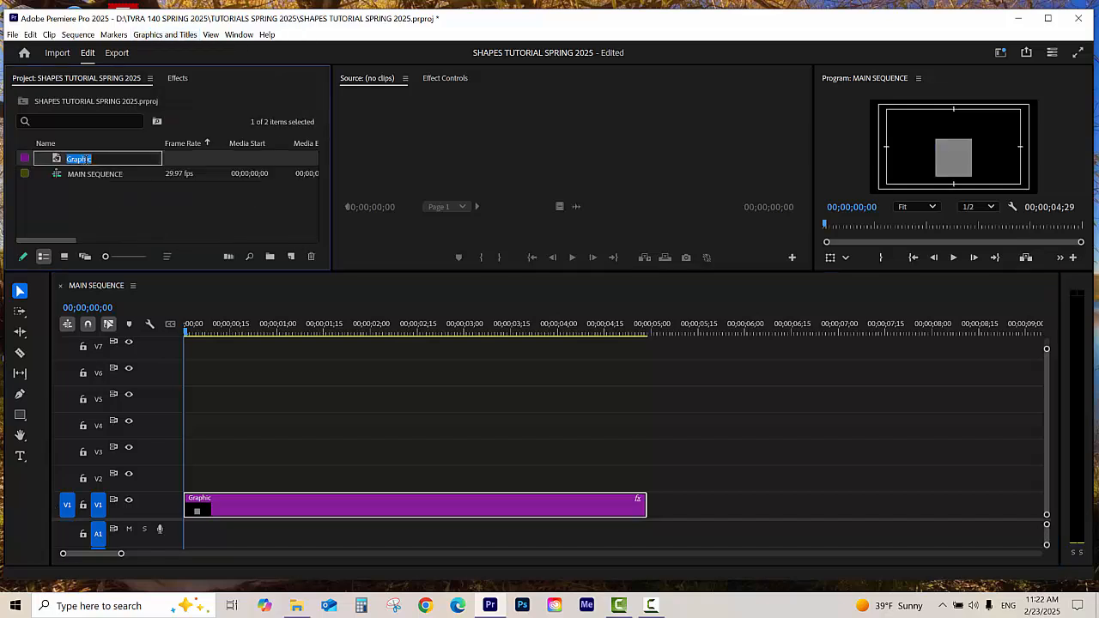
text(HOUSE)
click(166, 218)
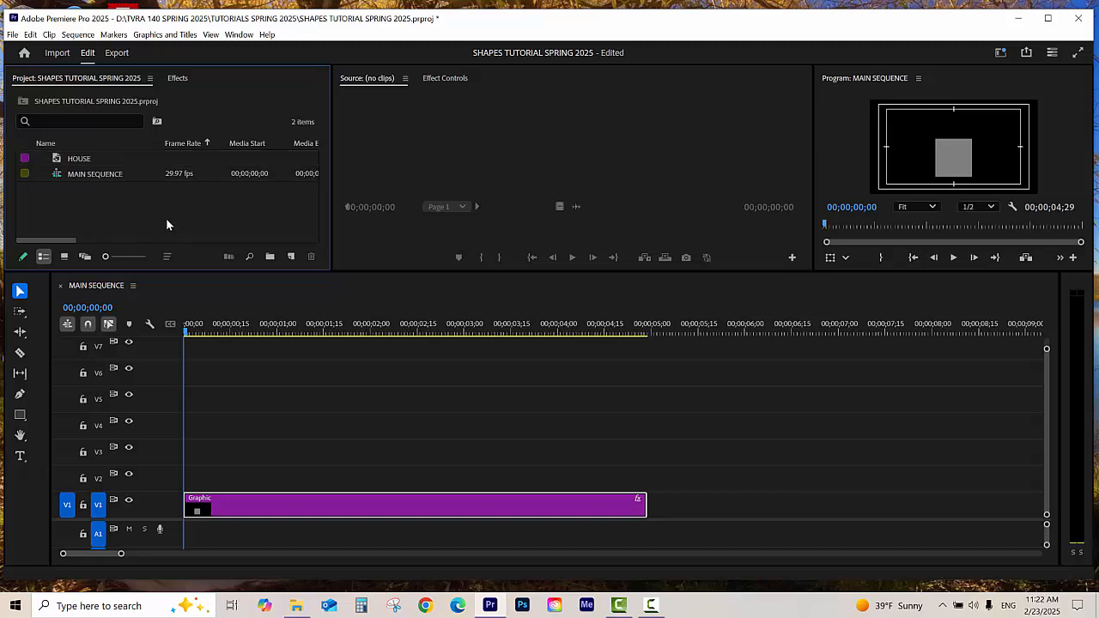
key(ctrl+s)
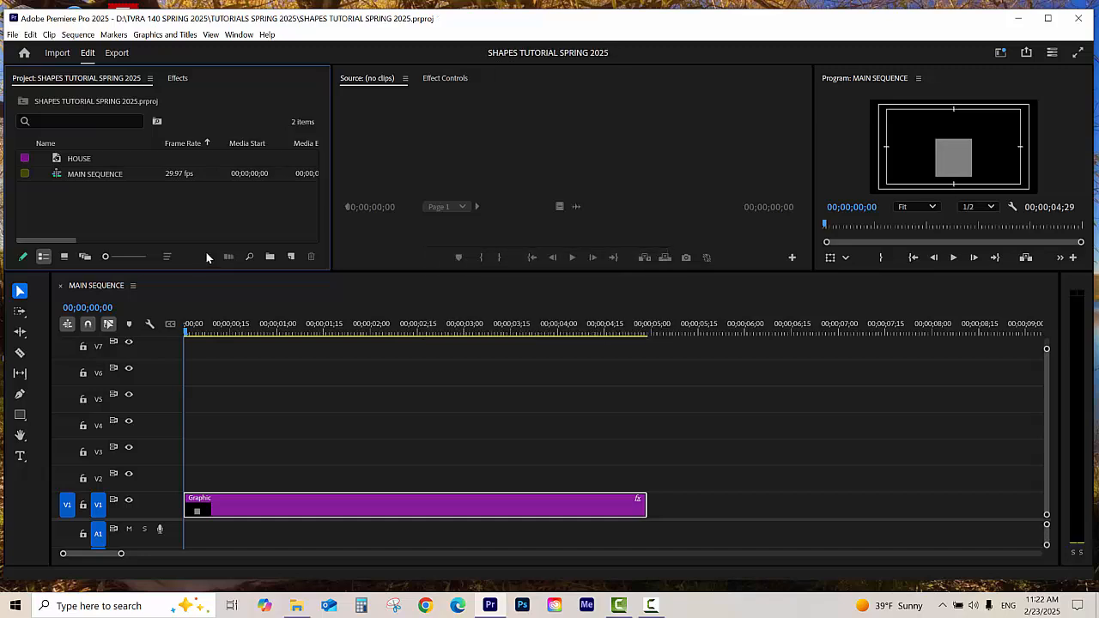
Create a polygon graphic layer on V2 above the square's clip and enlarge the program preview
click(487, 480)
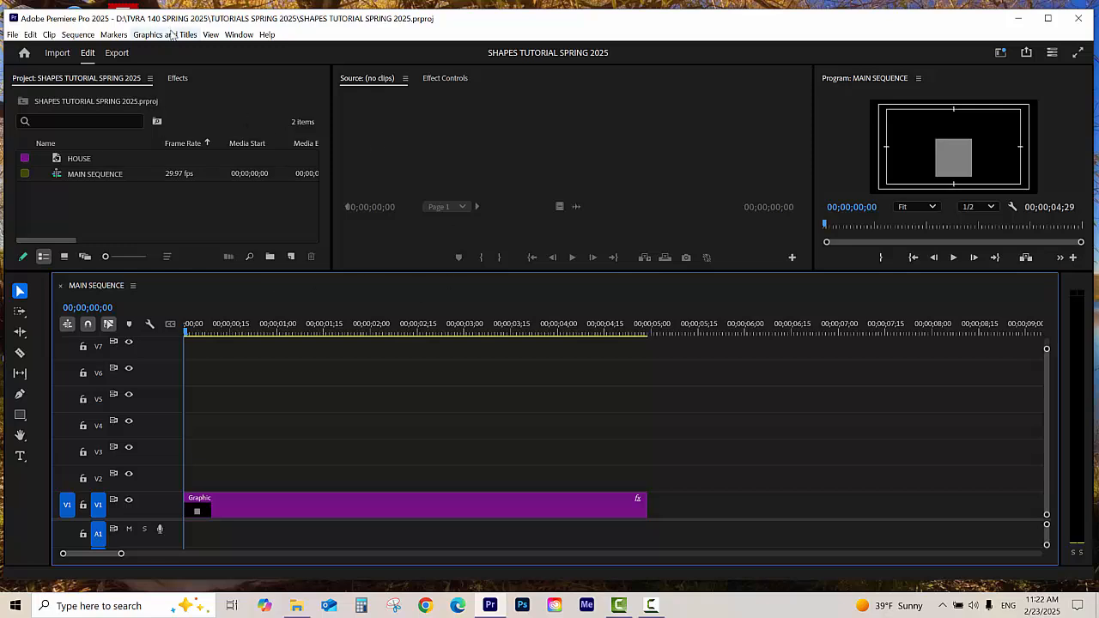
click(171, 35)
mouse_move(177, 83)
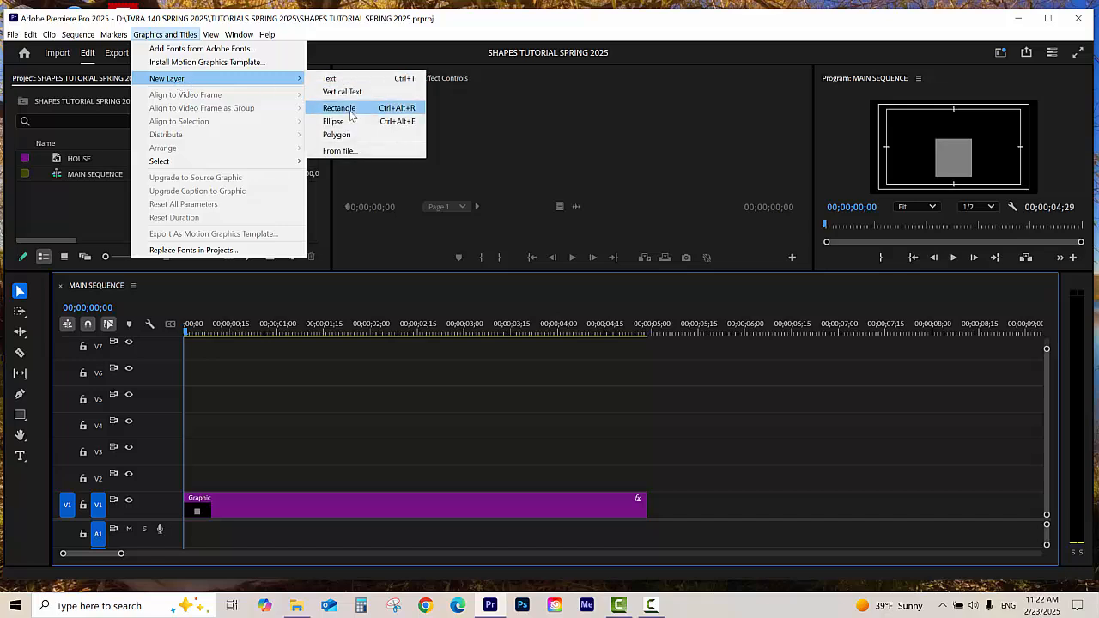
click(336, 135)
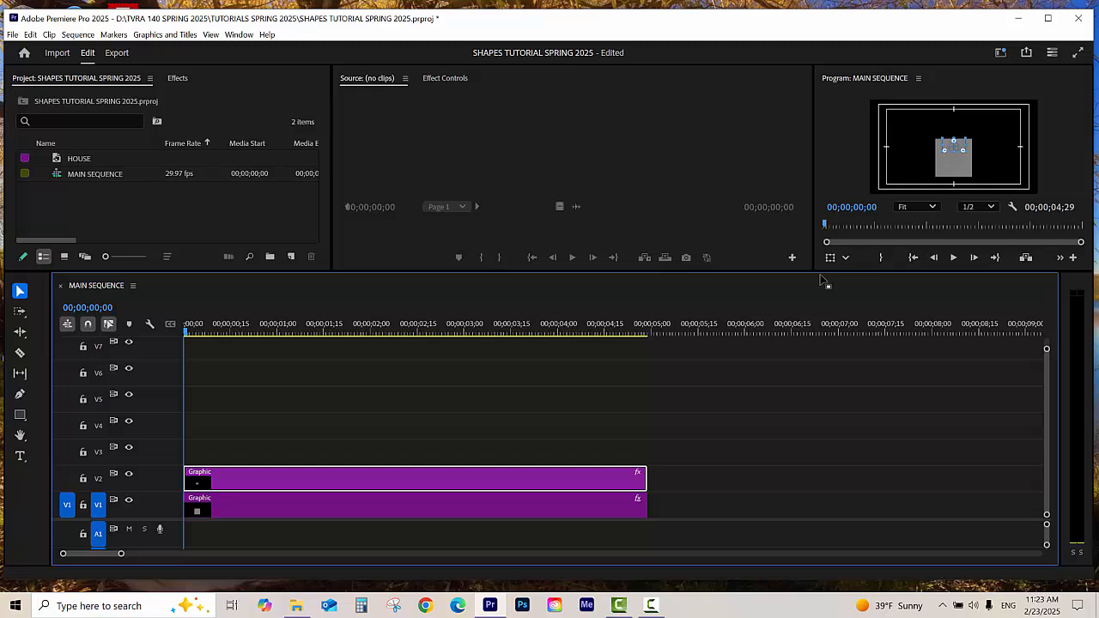
drag(812, 270, 666, 302)
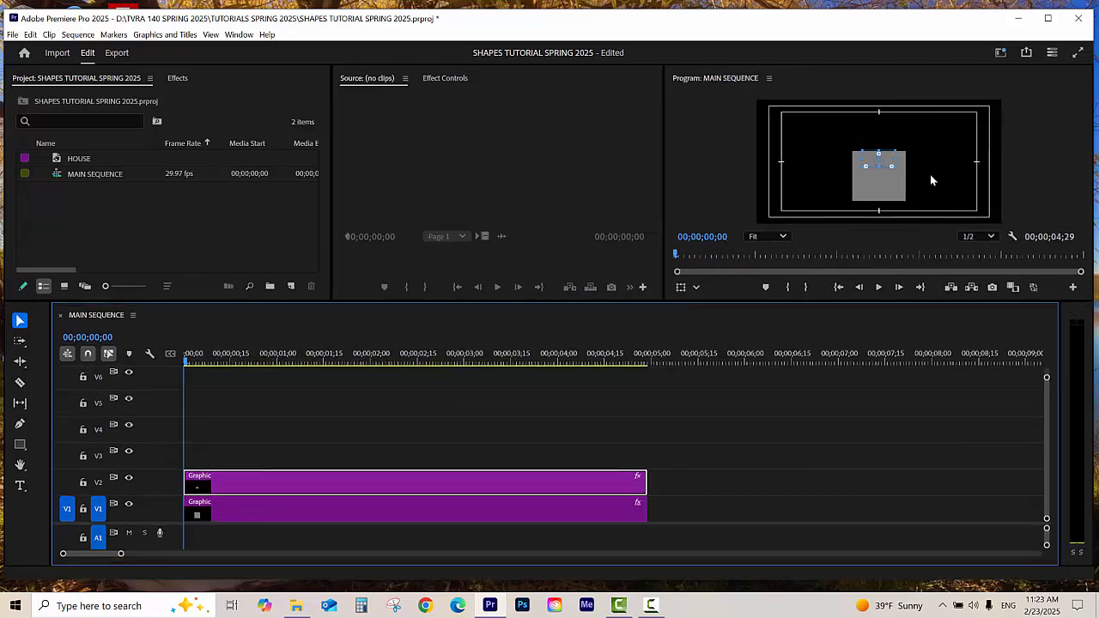
click(875, 154)
drag(879, 157, 878, 143)
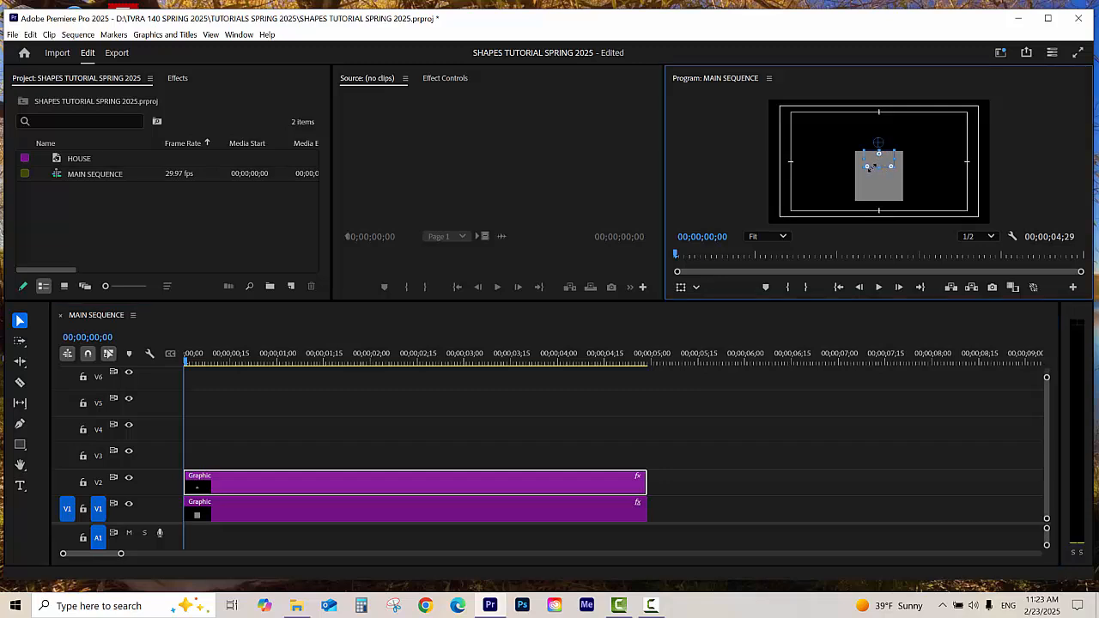
key(ctrl+z)
Turn on Position and Scale keyframing for the polygon clip's Vector Motion and widen the effect settings area
click(346, 489)
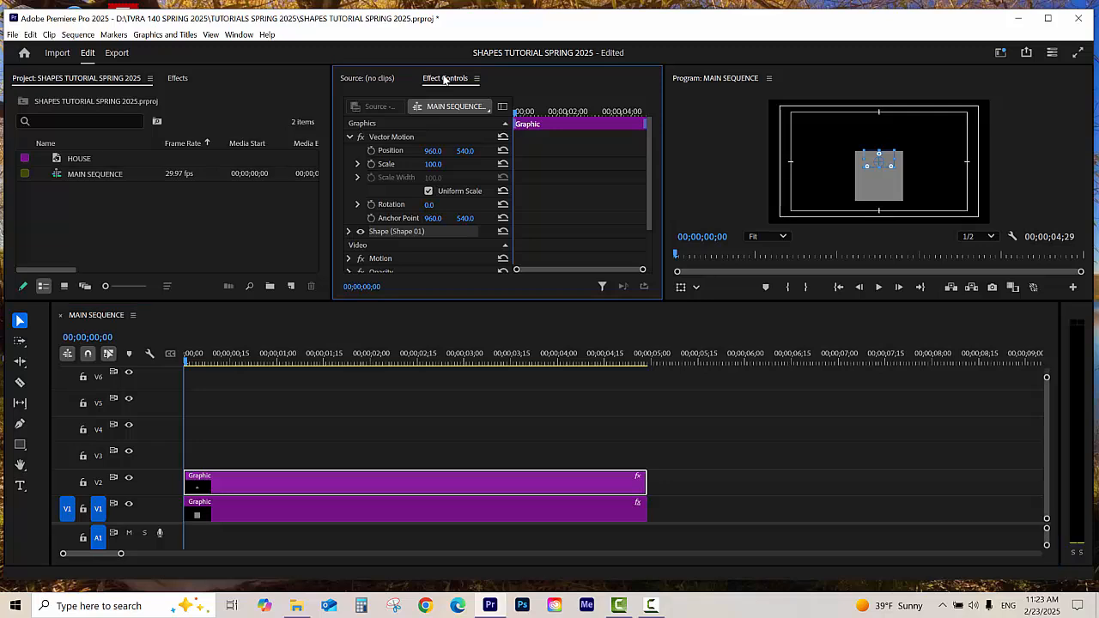
click(371, 150)
click(370, 164)
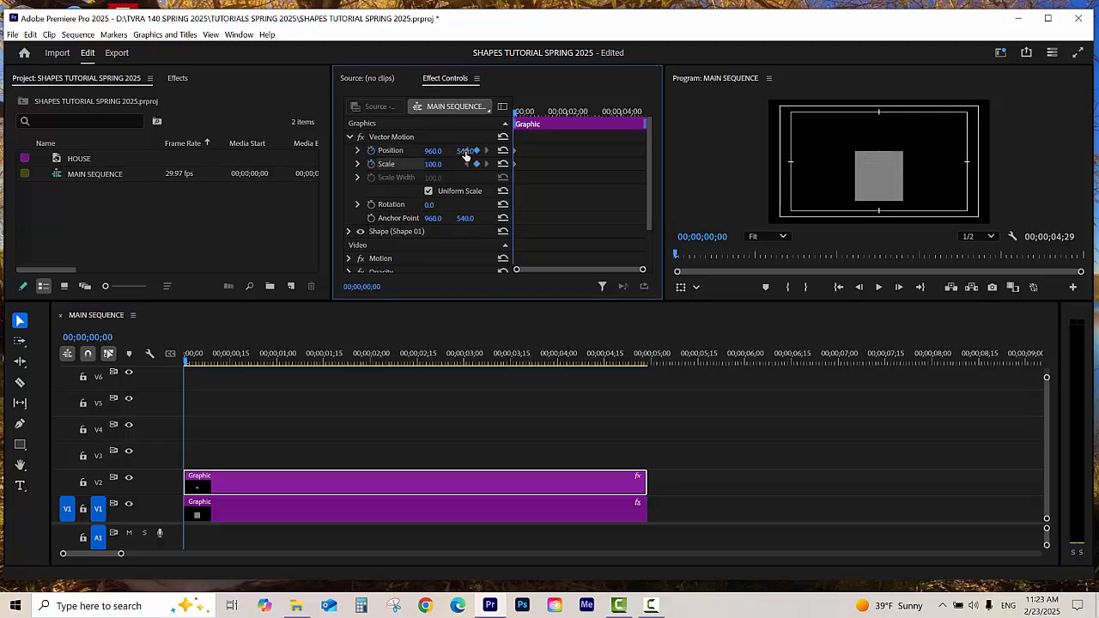
drag(332, 170, 291, 172)
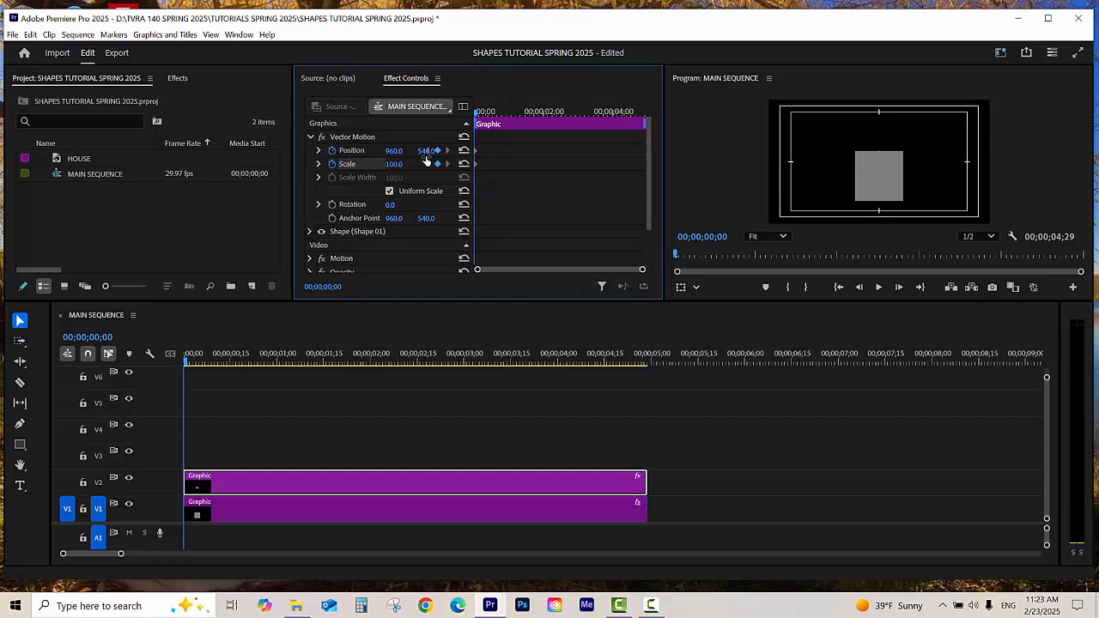
drag(295, 155, 273, 154)
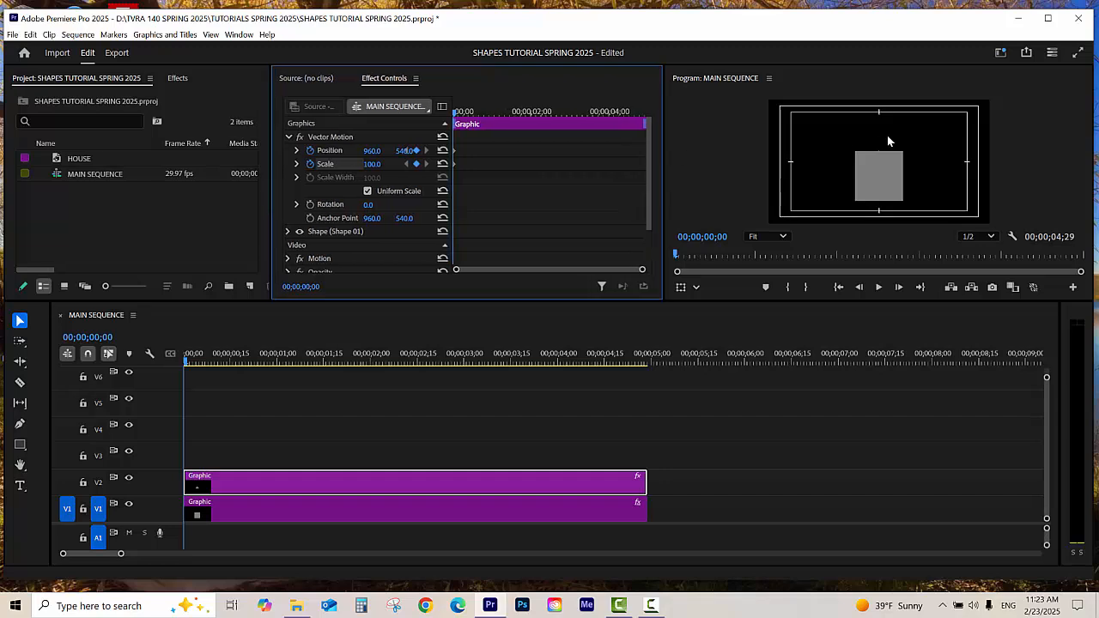
Raise the polygon above the square by setting its Vector Motion vertical position to about 360
click(363, 491)
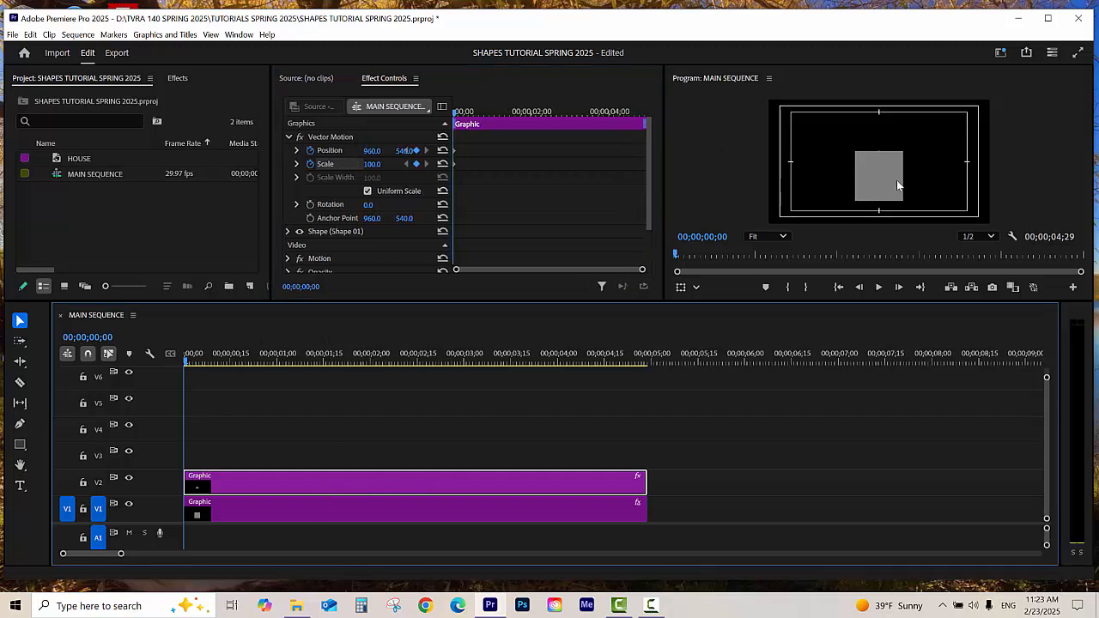
mouse_move(296, 478)
mouse_down()
mouse_move(315, 475)
mouse_move(296, 481)
mouse_up()
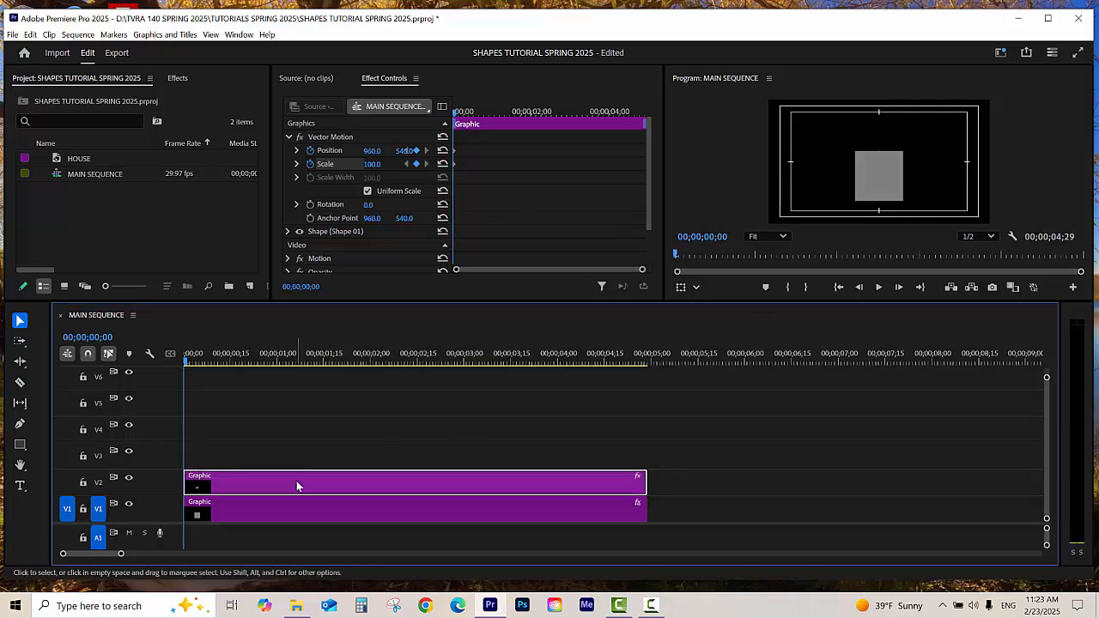
click(344, 134)
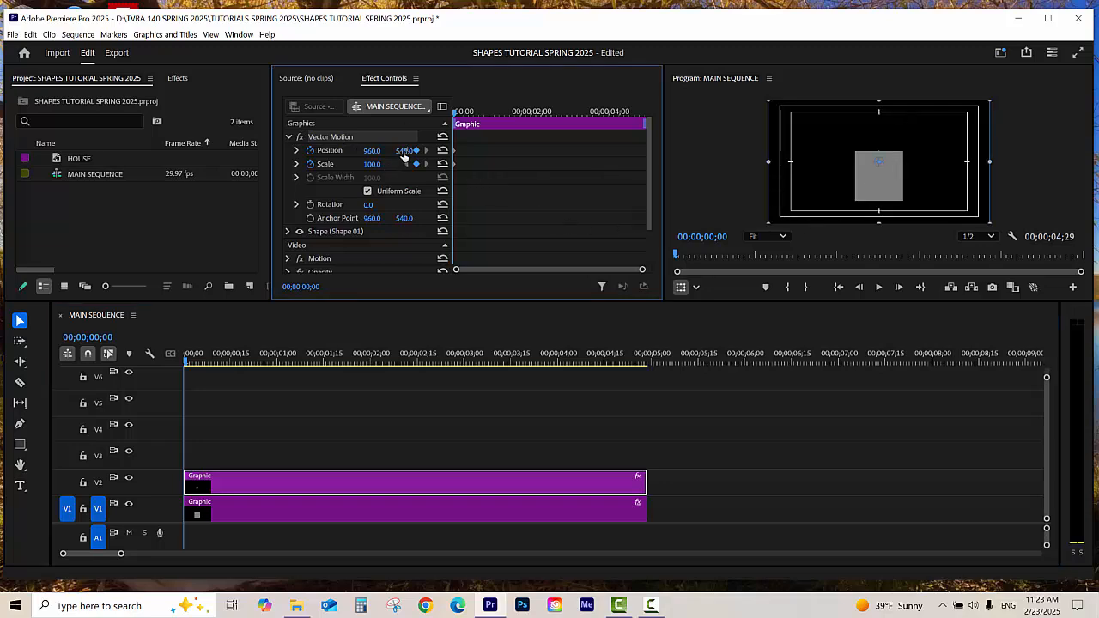
mouse_move(403, 152)
mouse_down()
mouse_move(390, 152)
mouse_move(400, 151)
mouse_up()
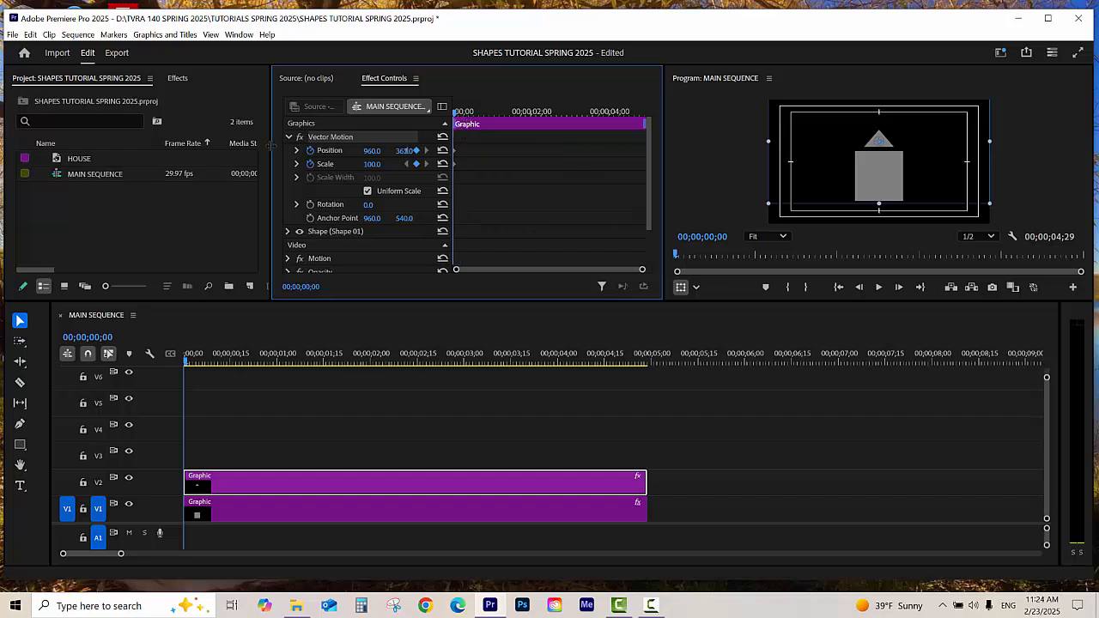
Widen the effect settings area and fine-tune the polygon's Vector Motion vertical position to 359
drag(275, 150, 237, 149)
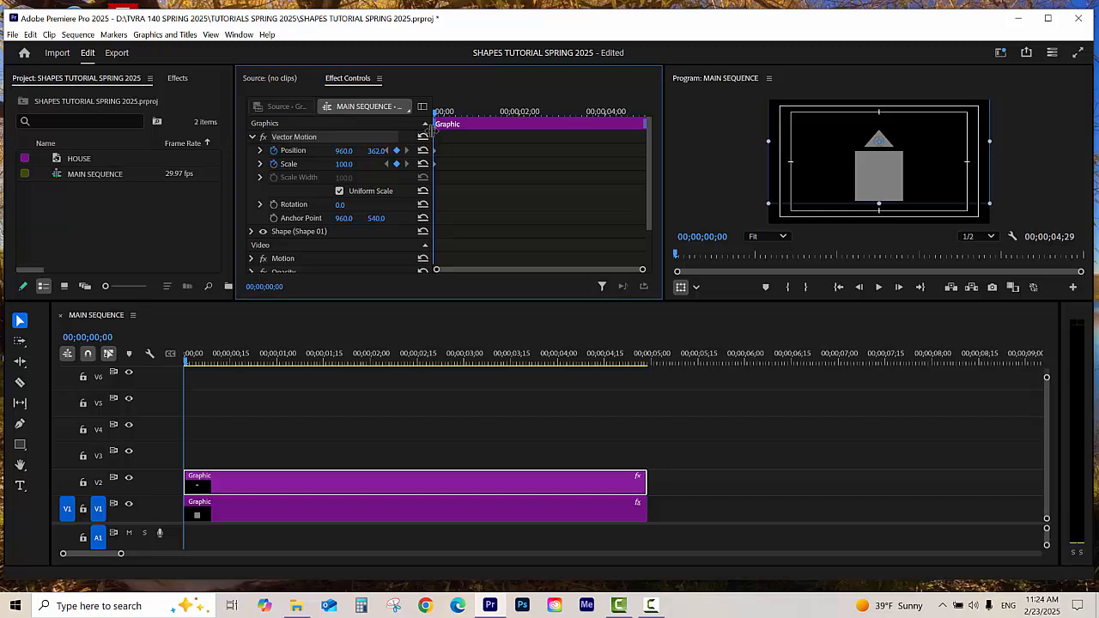
drag(434, 128, 462, 129)
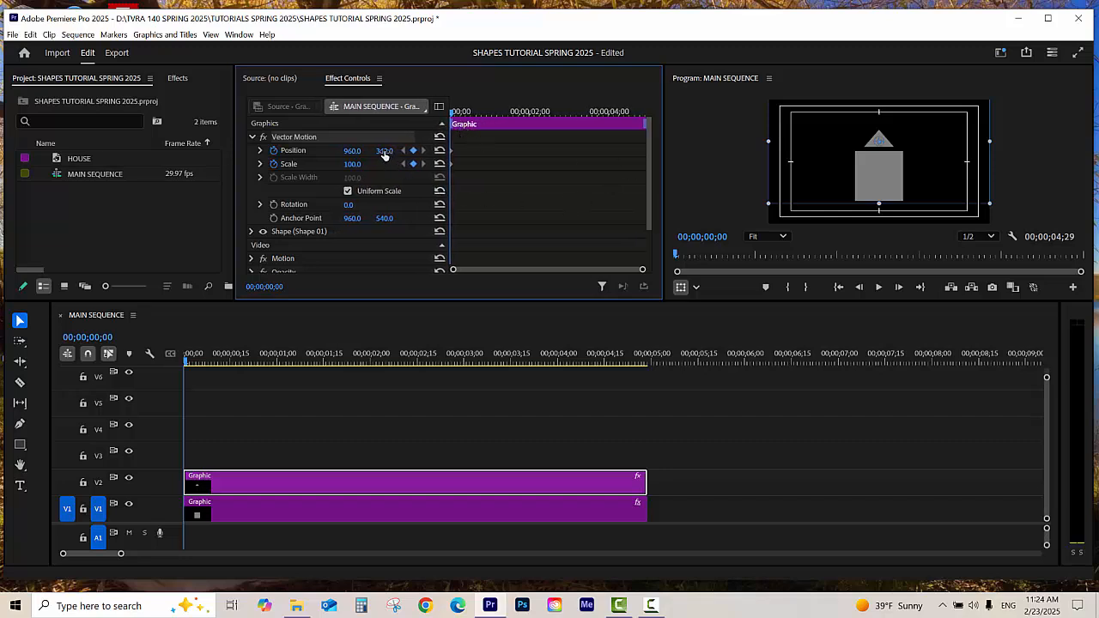
drag(384, 150, 381, 150)
Enlarge the polygon on V2 uniformly to a Vector Motion scale of about 196 so it overhangs the square as a roof
click(334, 488)
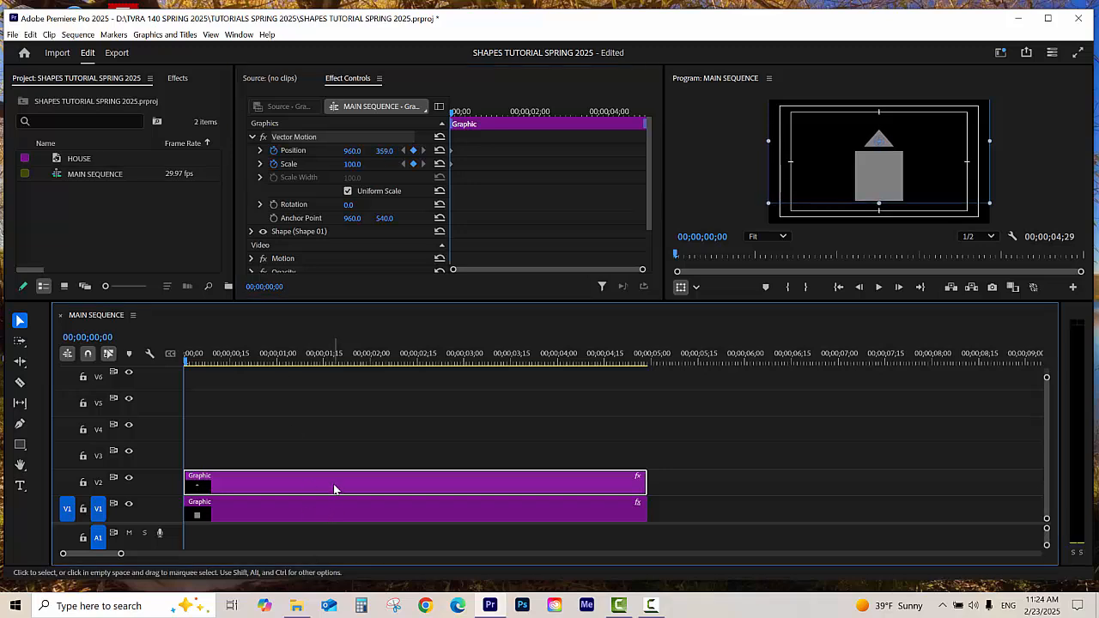
click(762, 207)
drag(761, 208, 691, 243)
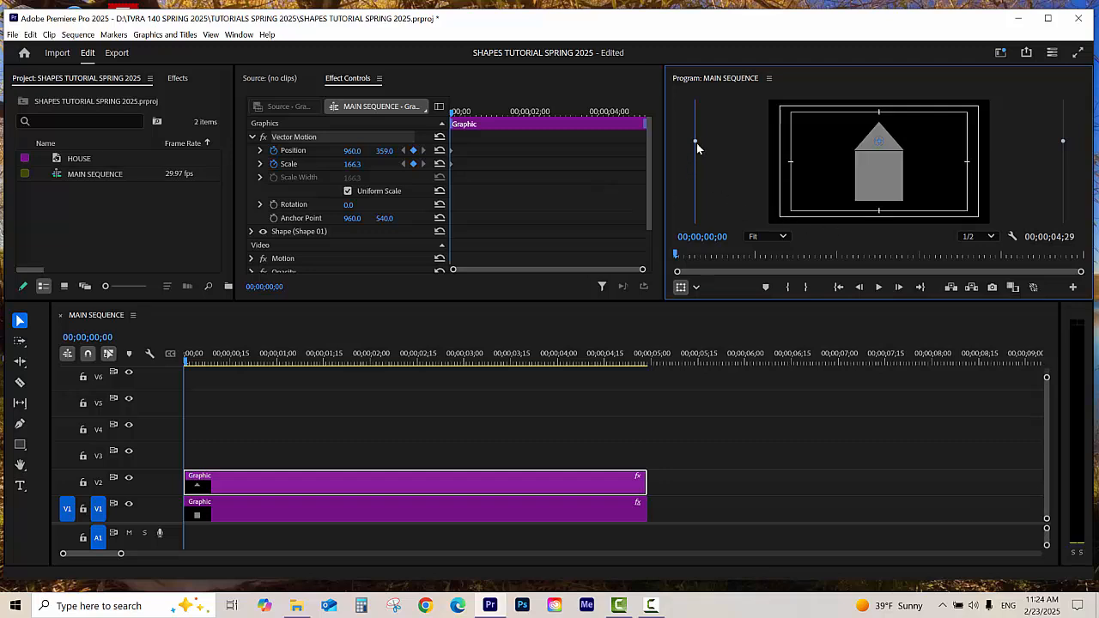
drag(695, 142, 662, 157)
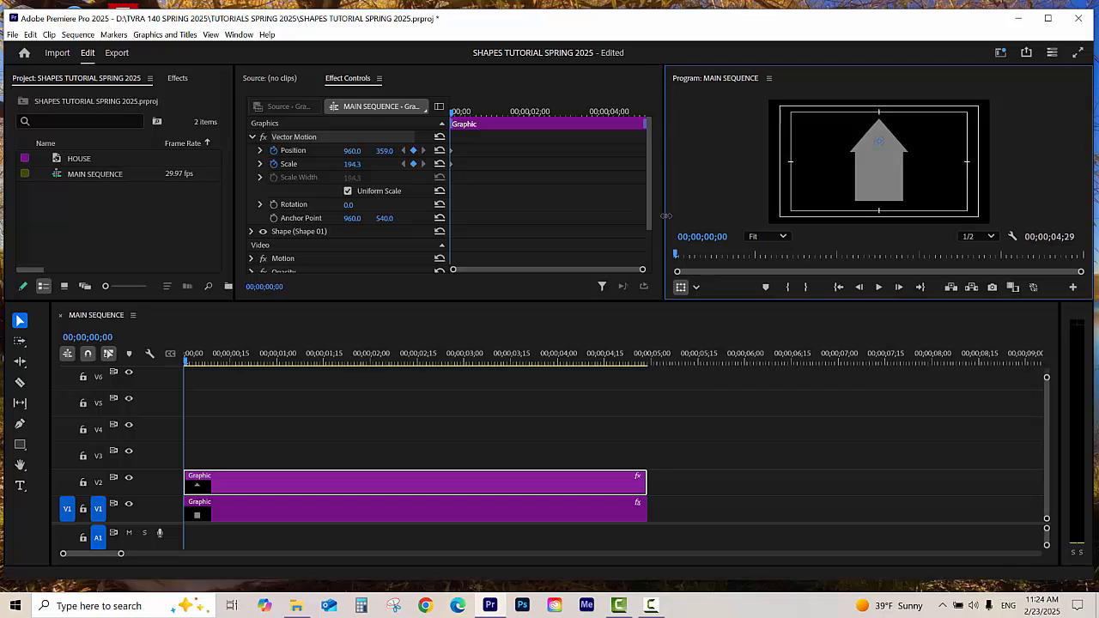
Upgrade the polygon clip on V2 to a source graphic
click(439, 489)
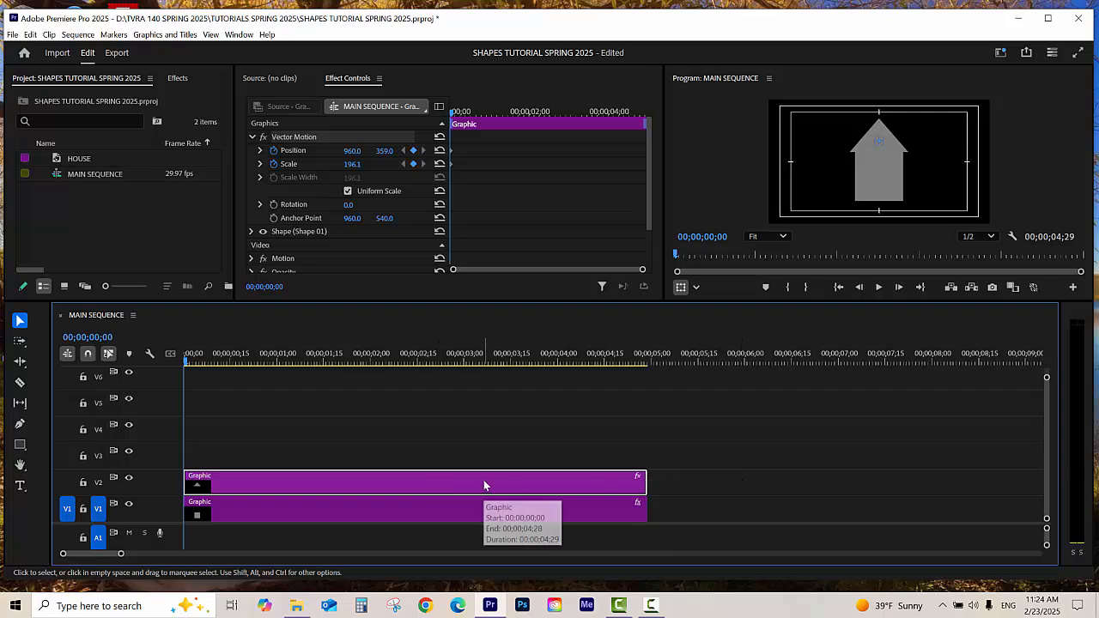
click(179, 38)
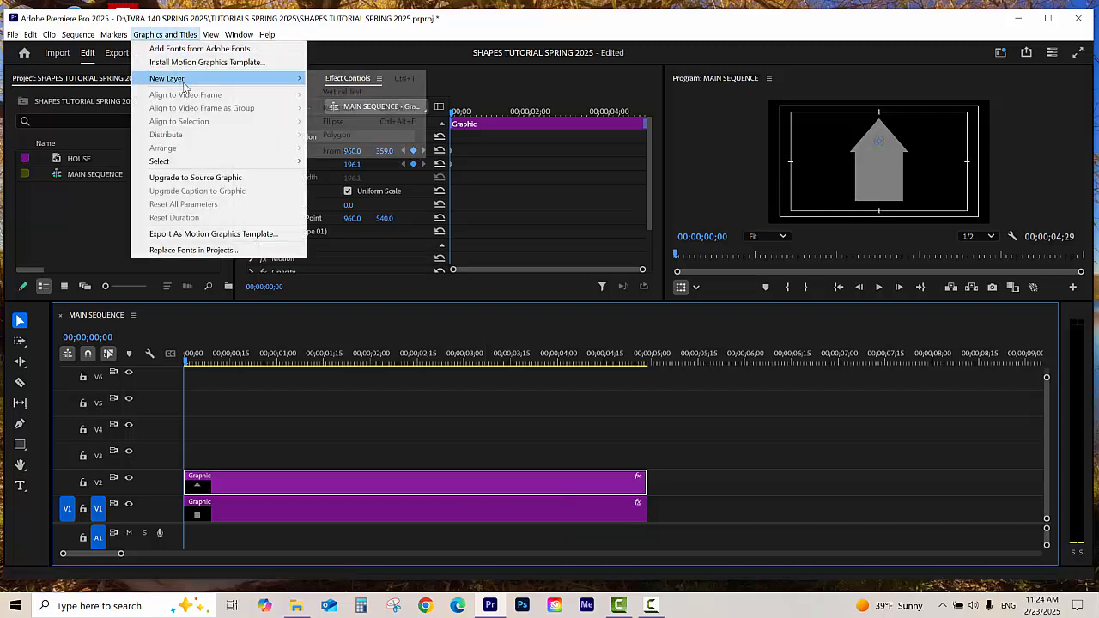
click(182, 182)
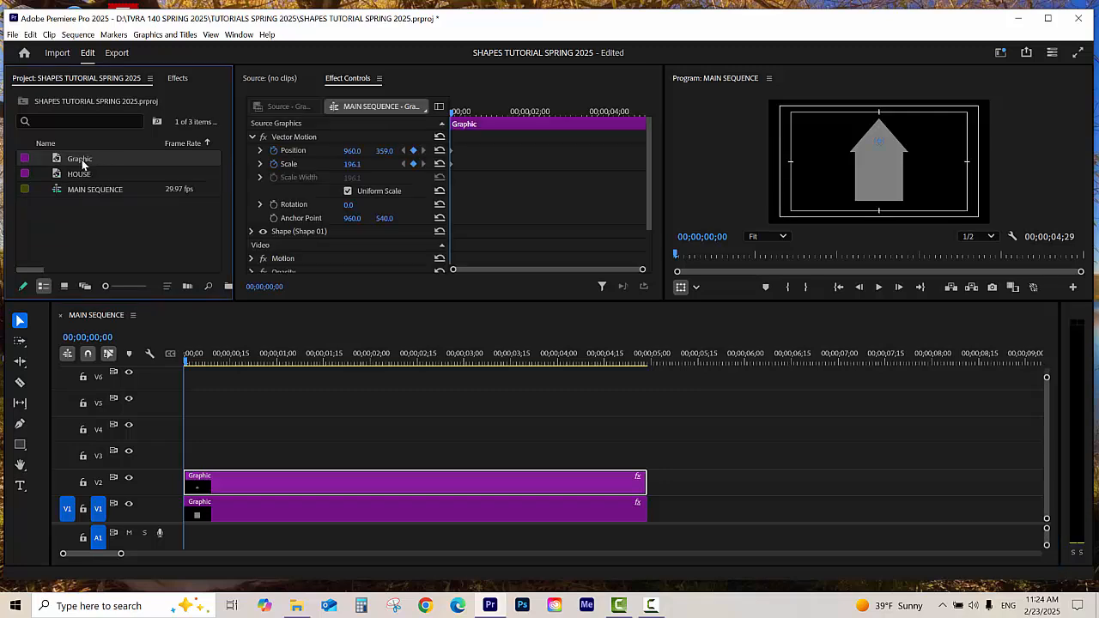
Rename the polygon's source graphic in the project as ROOF and save the project
click(98, 159)
text(ROOF)
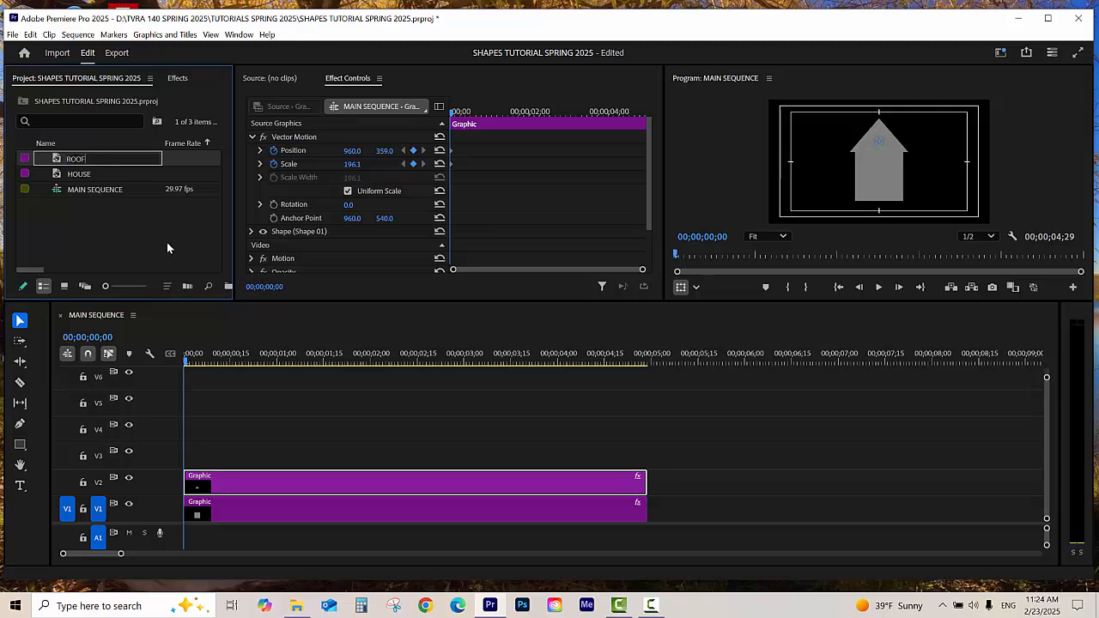
click(167, 245)
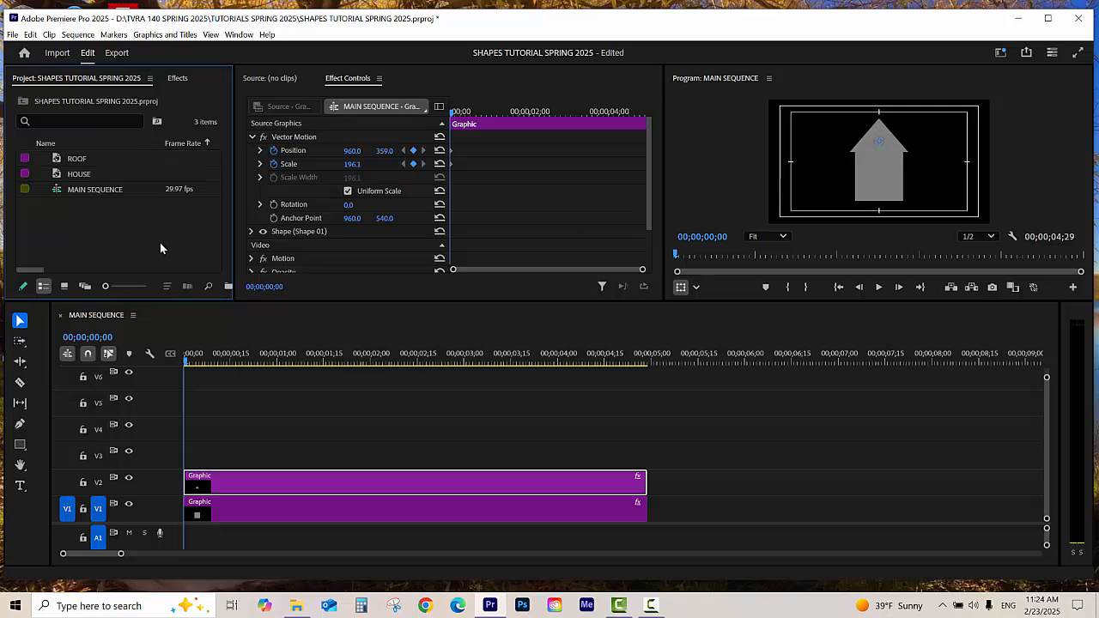
key(ctrl+s)
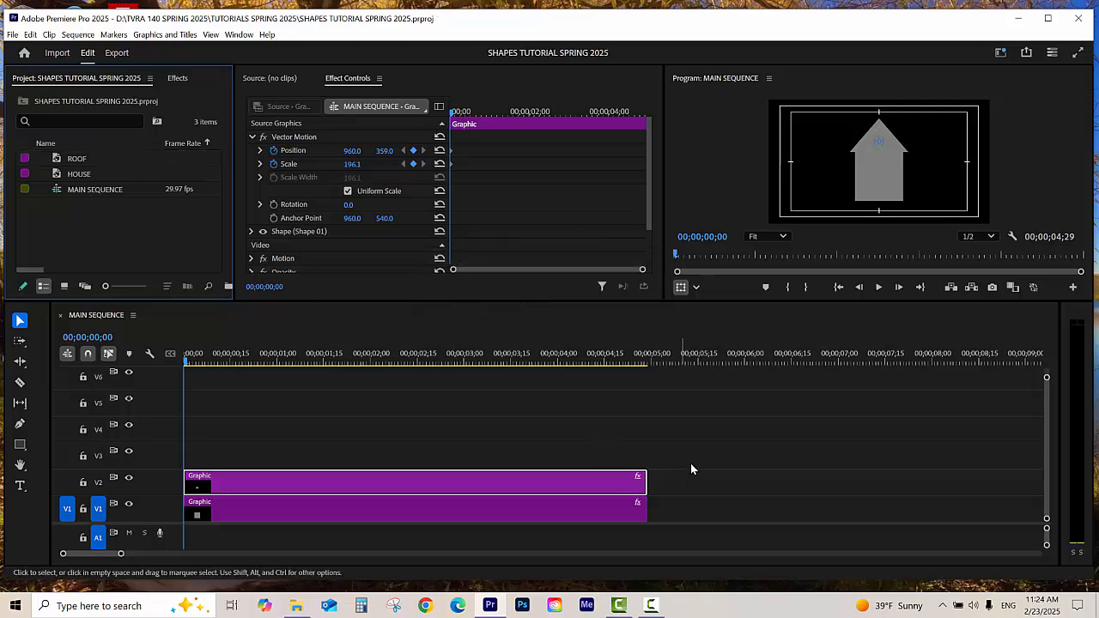
Create a rectangle graphic layer on V3 and reshape it into a small narrow upright block beside the house
click(688, 461)
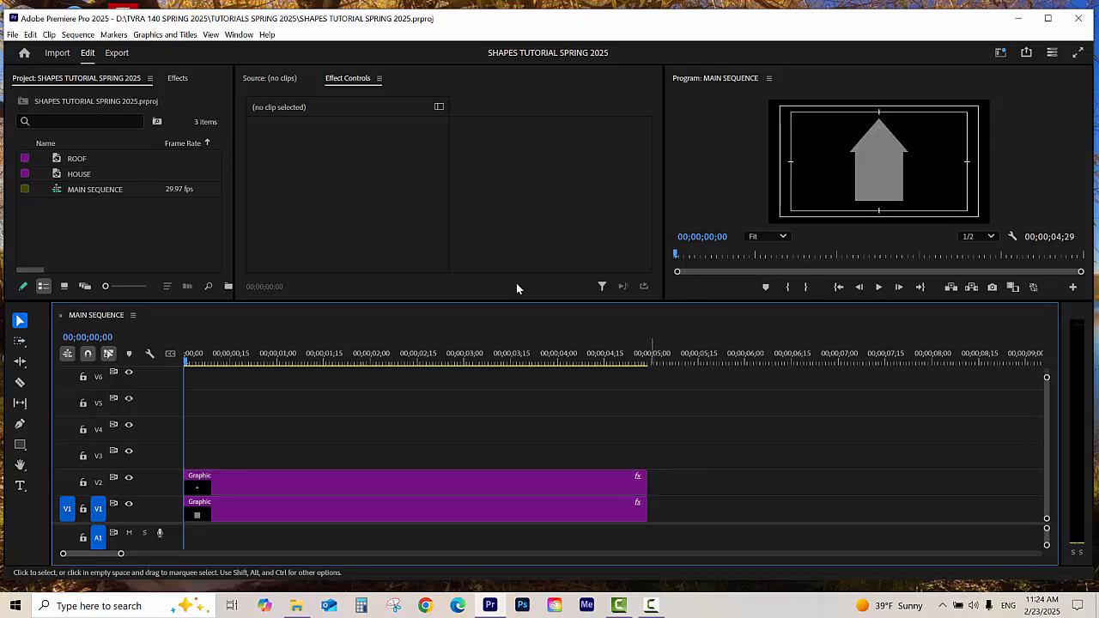
click(158, 34)
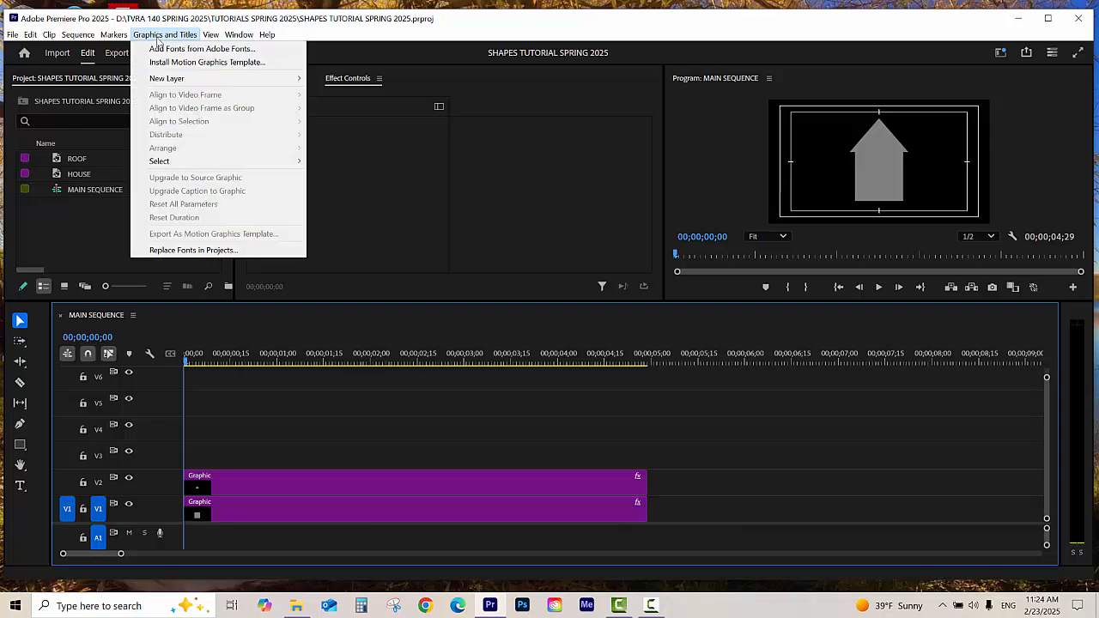
mouse_move(161, 80)
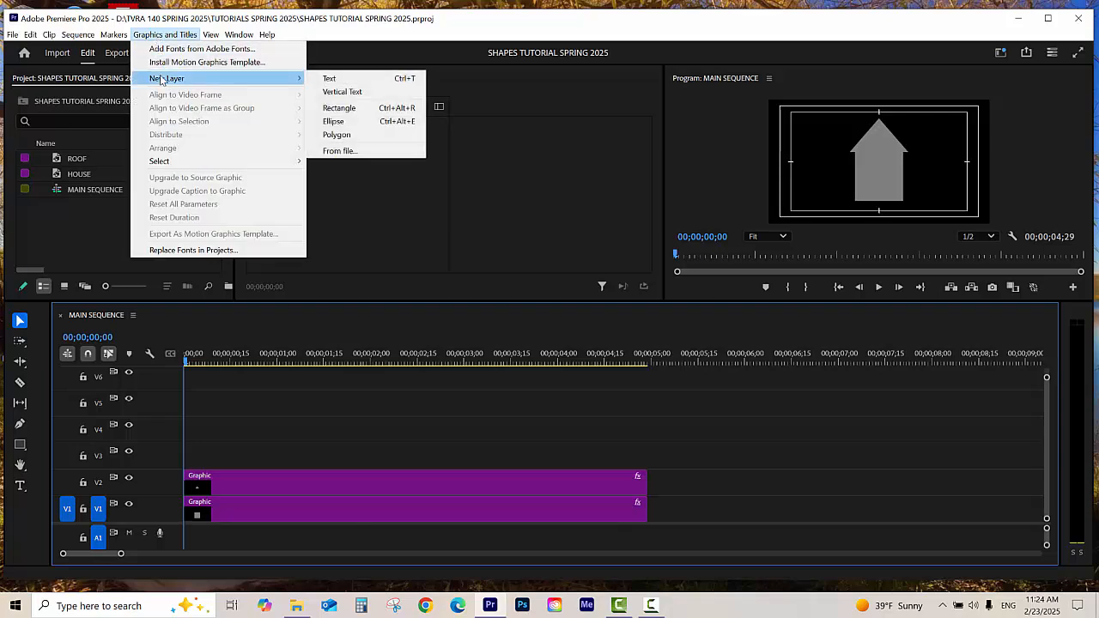
click(347, 110)
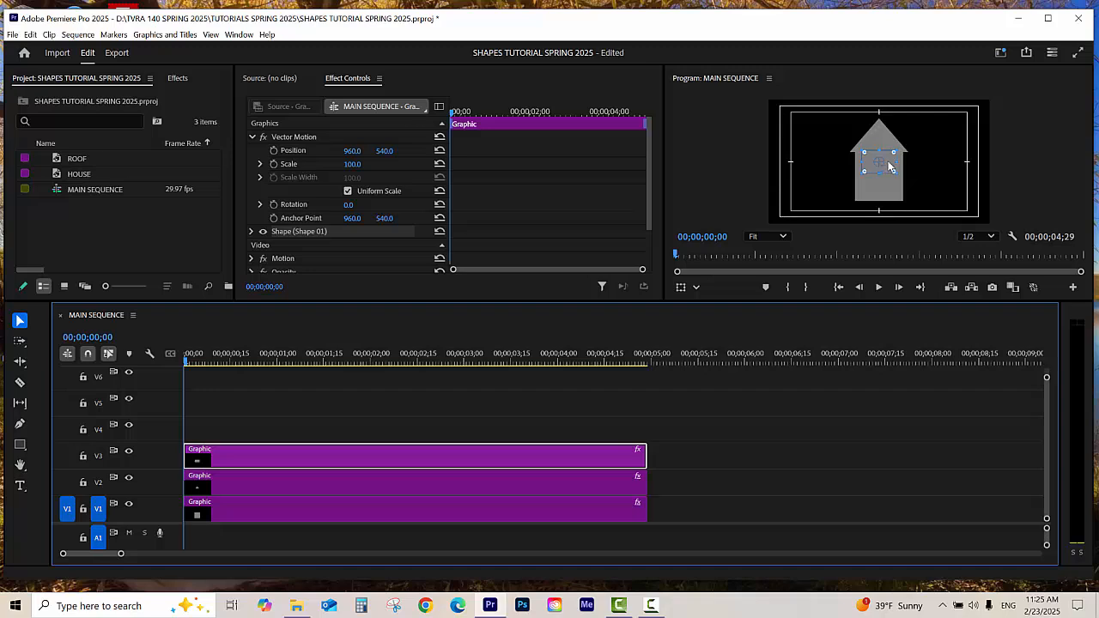
drag(886, 168, 925, 163)
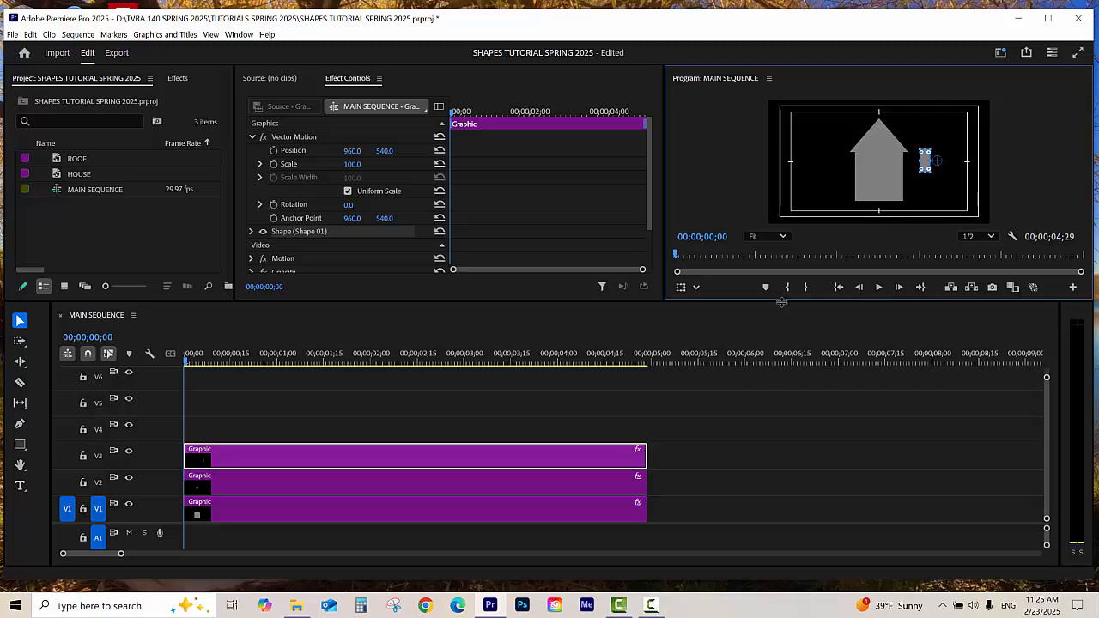
Turn on Position and Scale keyframing for the V3 rectangle clip's Vector Motion
click(306, 461)
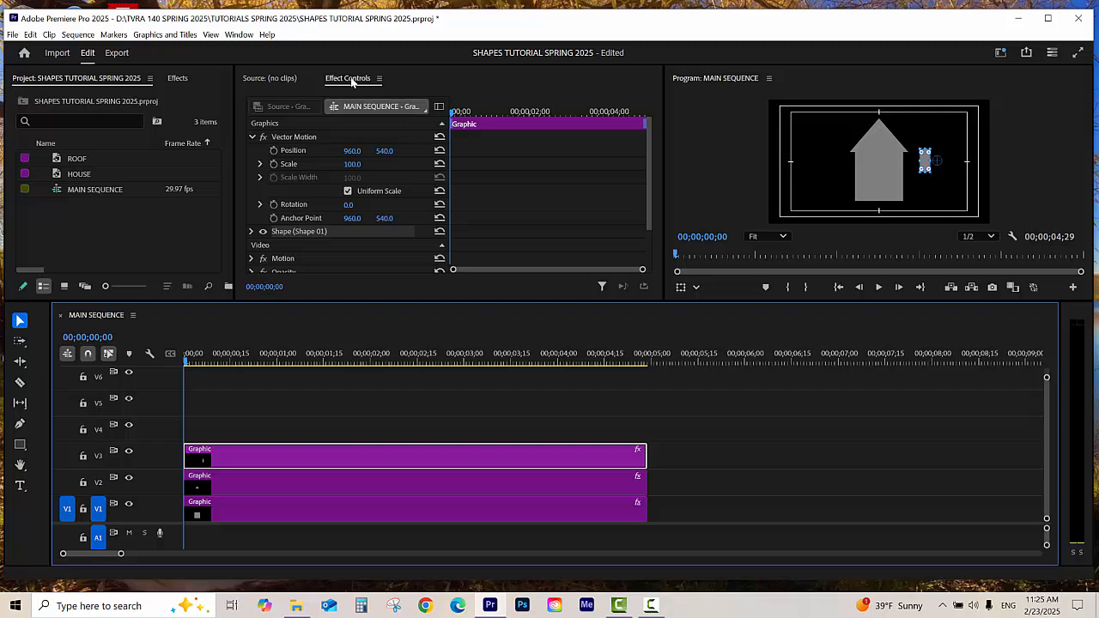
click(444, 125)
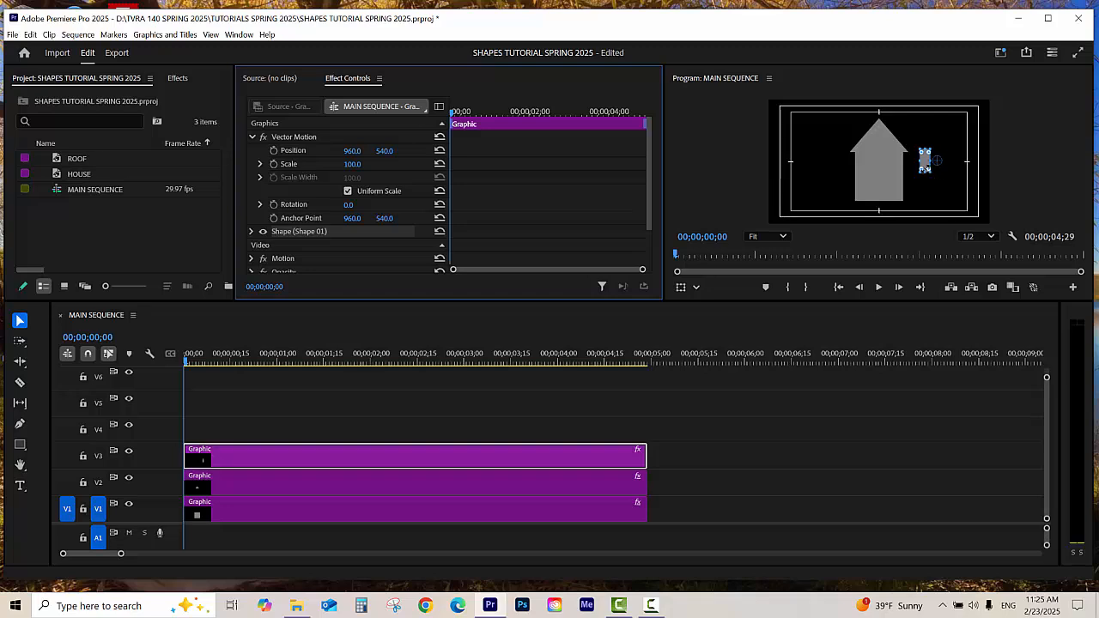
click(273, 151)
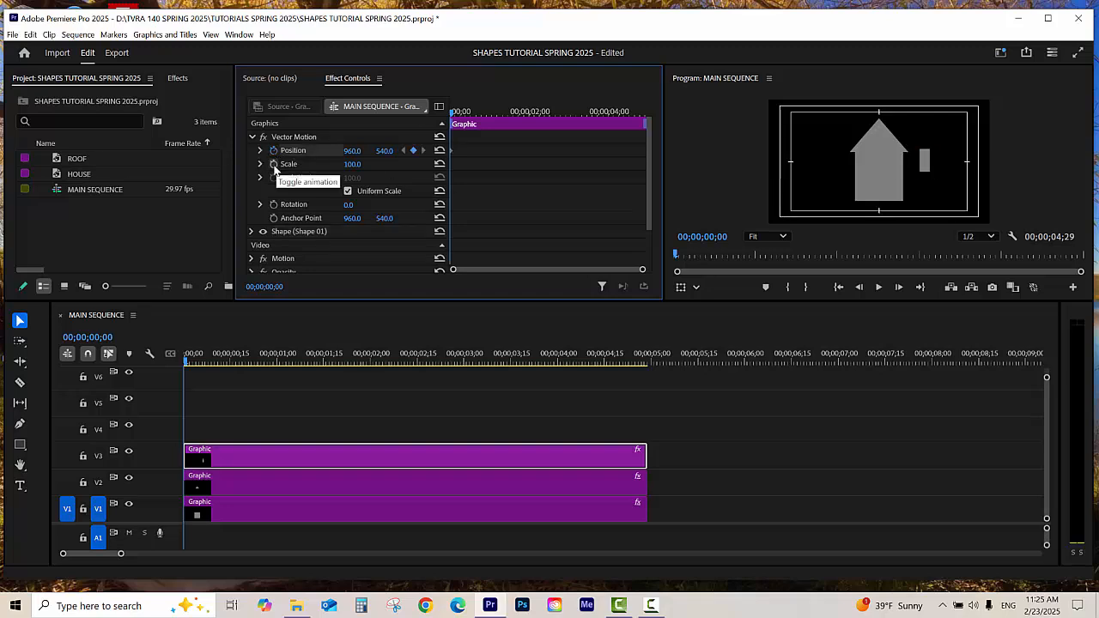
click(273, 164)
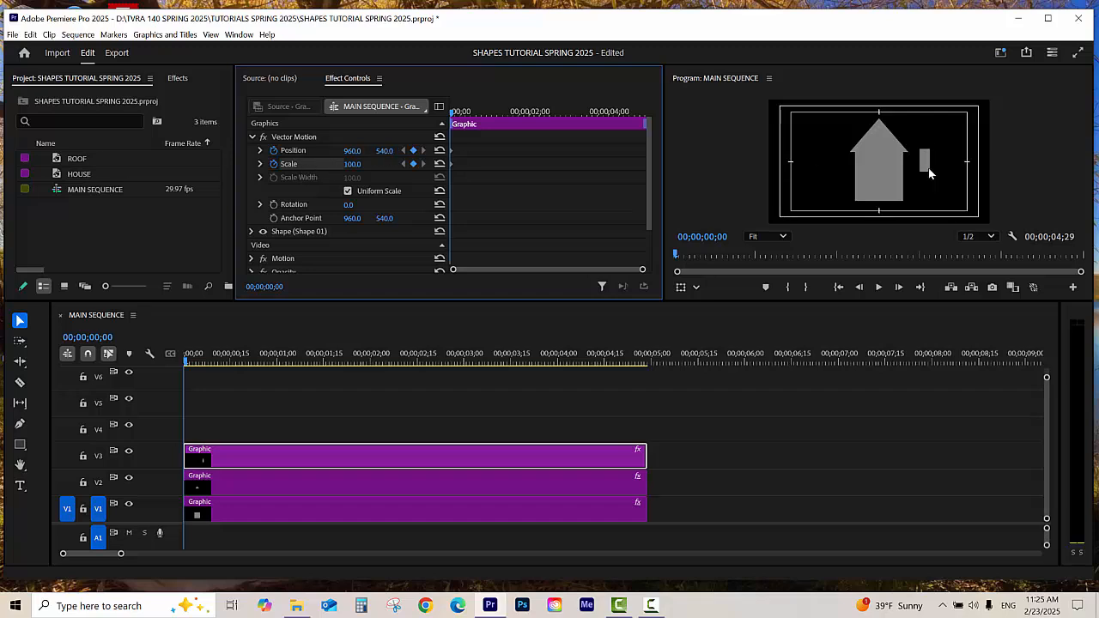
Try moving the small rectangle through its Vector Motion frame in the program preview, and undo the move
click(384, 150)
click(293, 138)
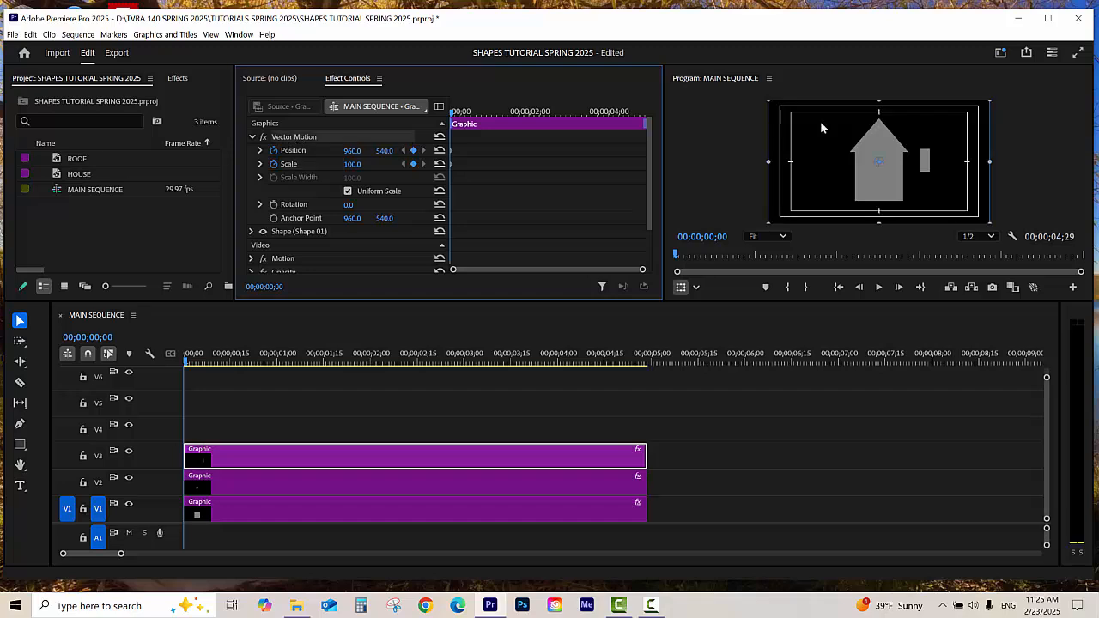
drag(816, 117, 875, 136)
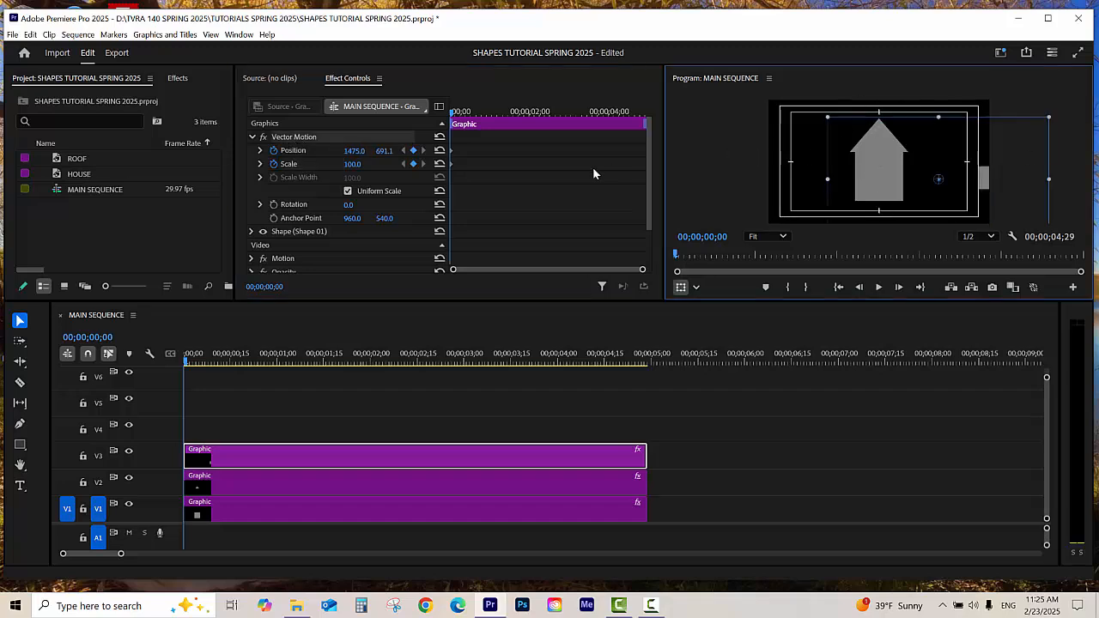
key(ctrl+z)
Move the small rectangle with Vector Motion onto the roof's right slope as a chimney, at about position 697, 305
click(298, 140)
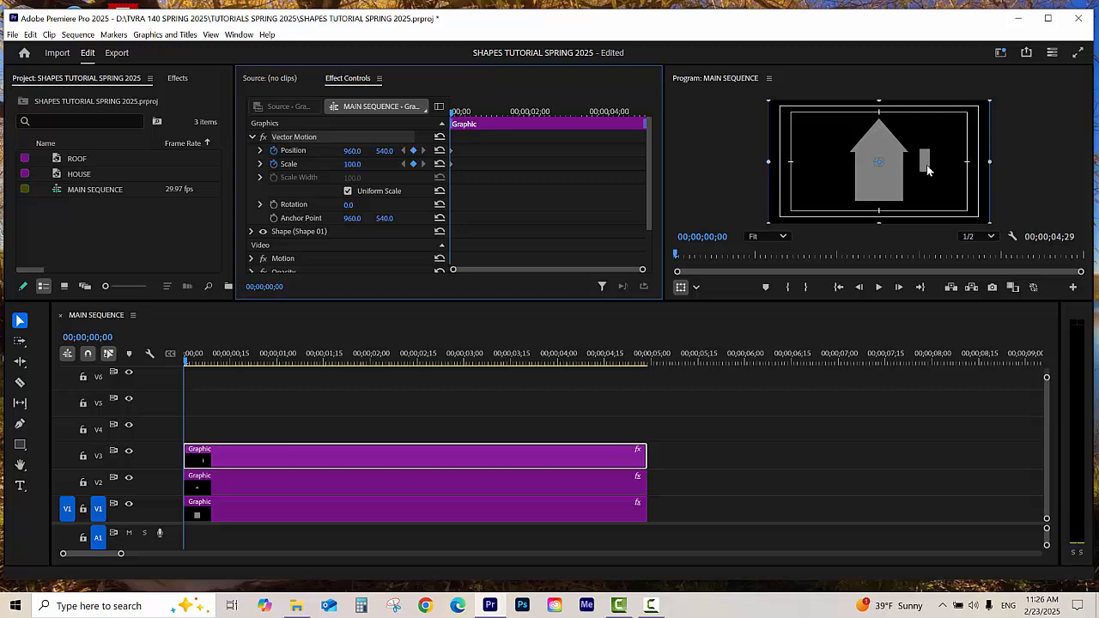
drag(927, 170, 895, 142)
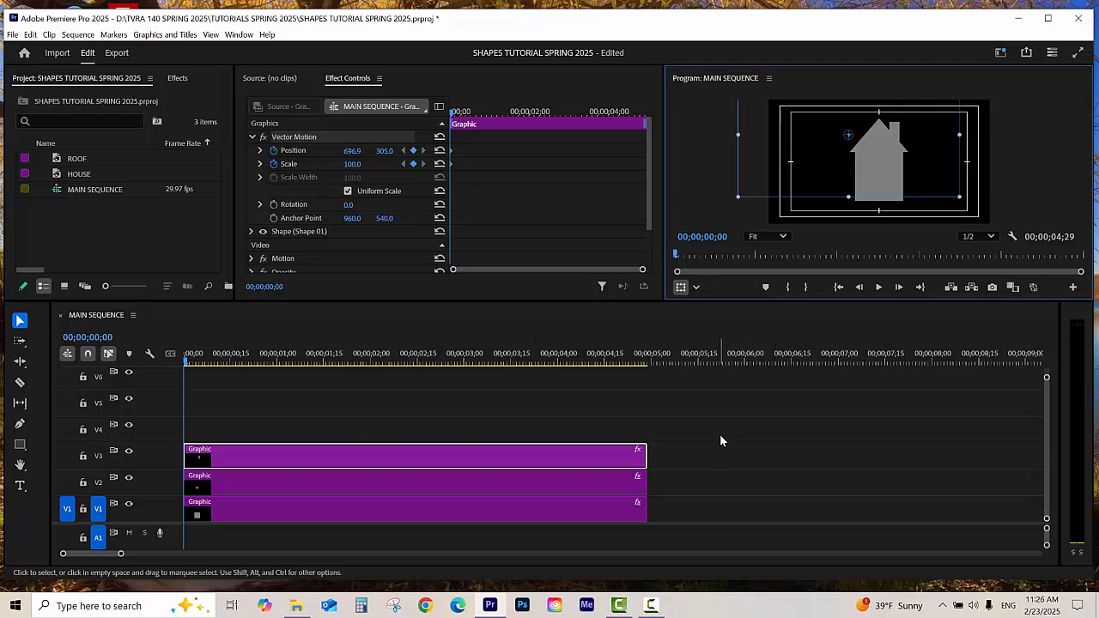
click(771, 437)
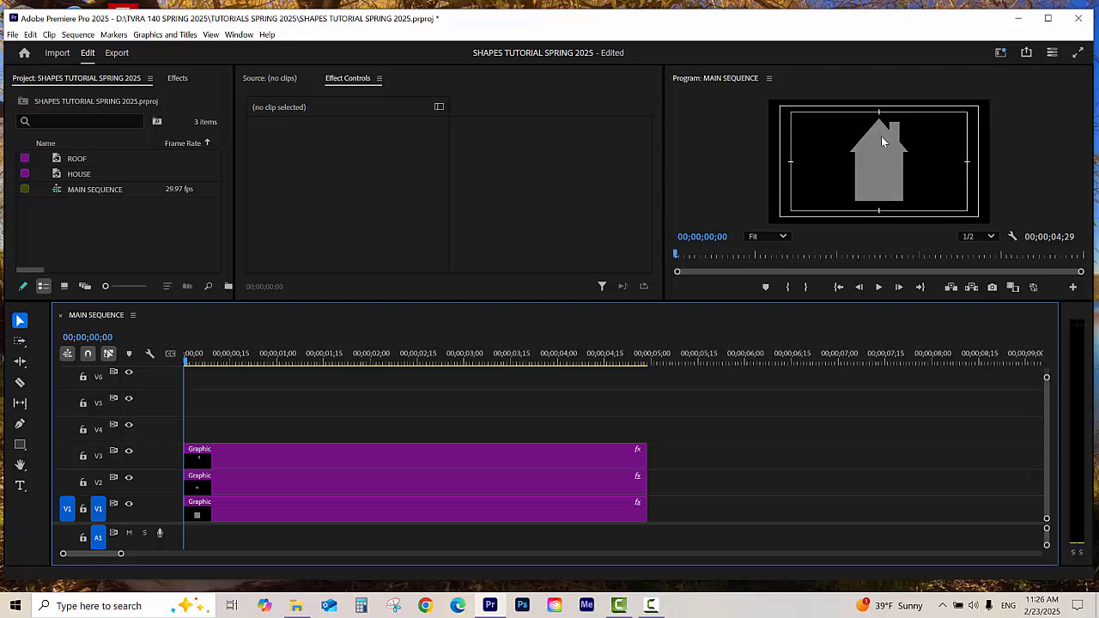
Upgrade the chimney clip on V3 to a source graphic
click(307, 454)
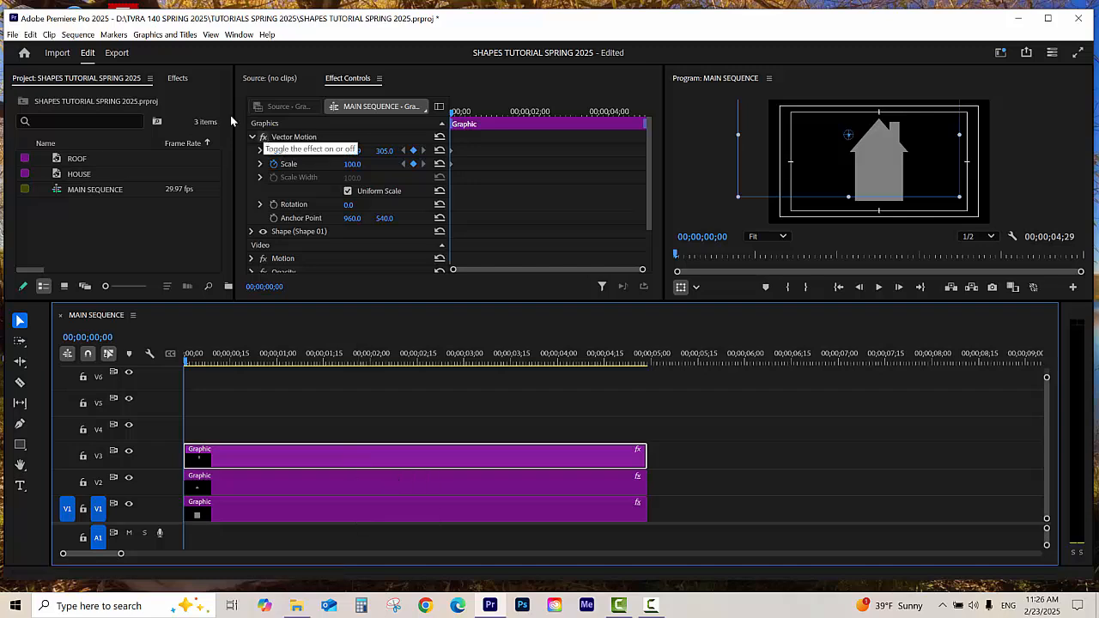
click(165, 36)
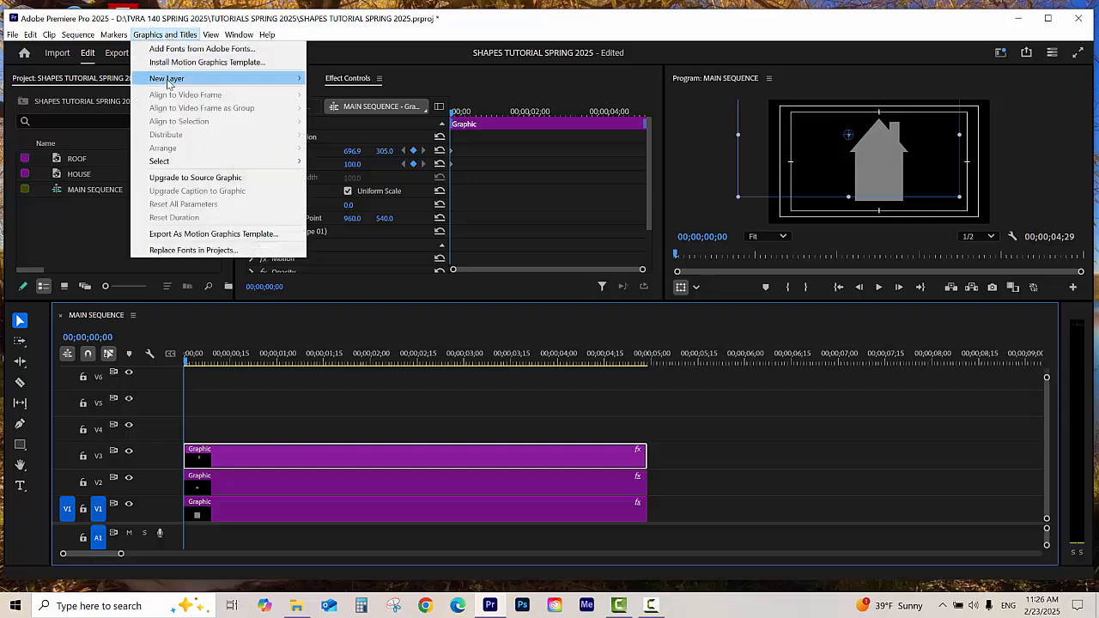
click(194, 181)
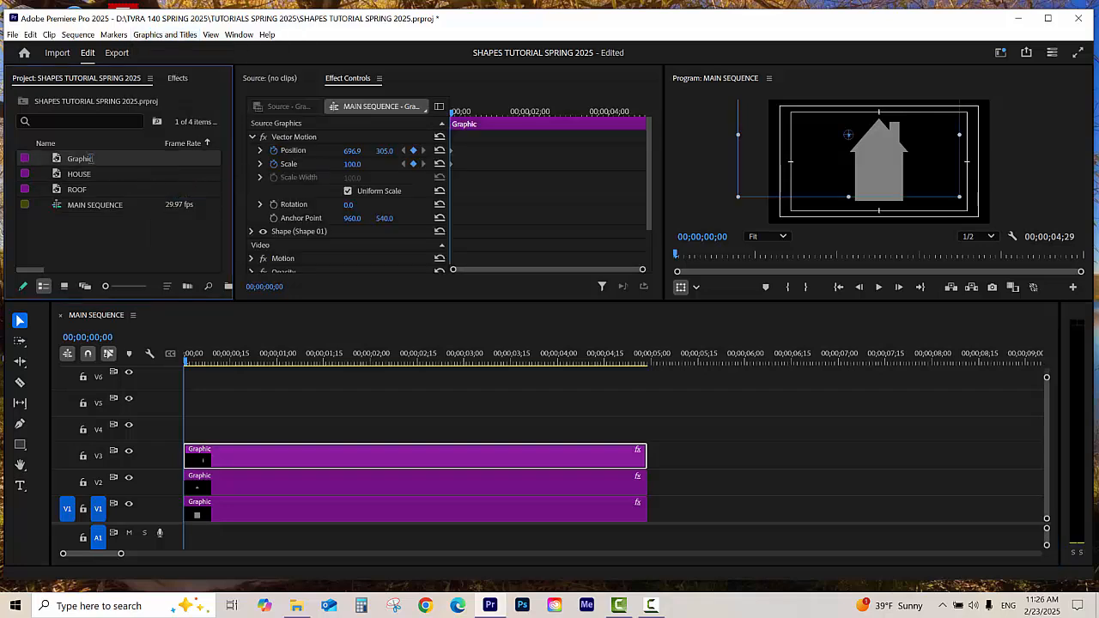
Rename the small rectangle's source graphic in the project as CHIMNEY and save the project
click(86, 158)
text(CHIMNEY)
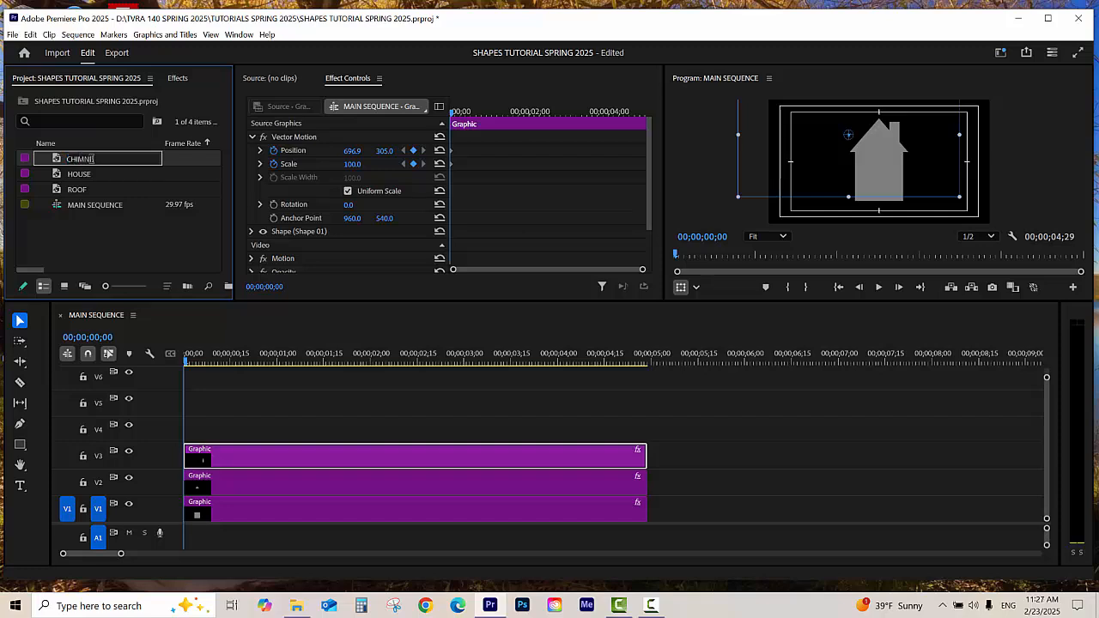
click(123, 251)
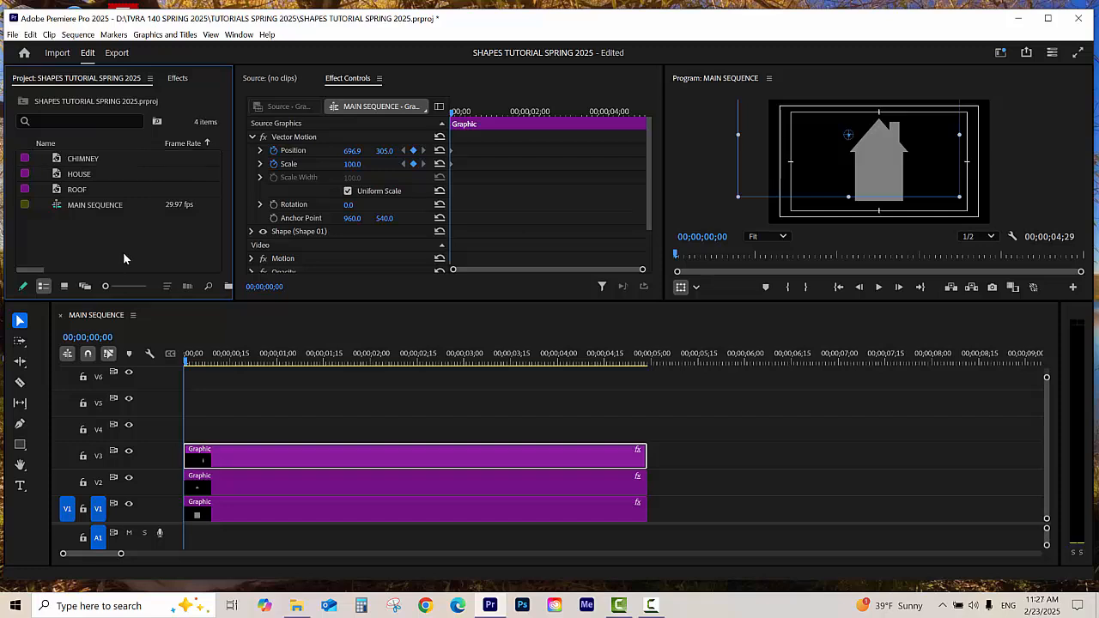
key(ctrl+s)
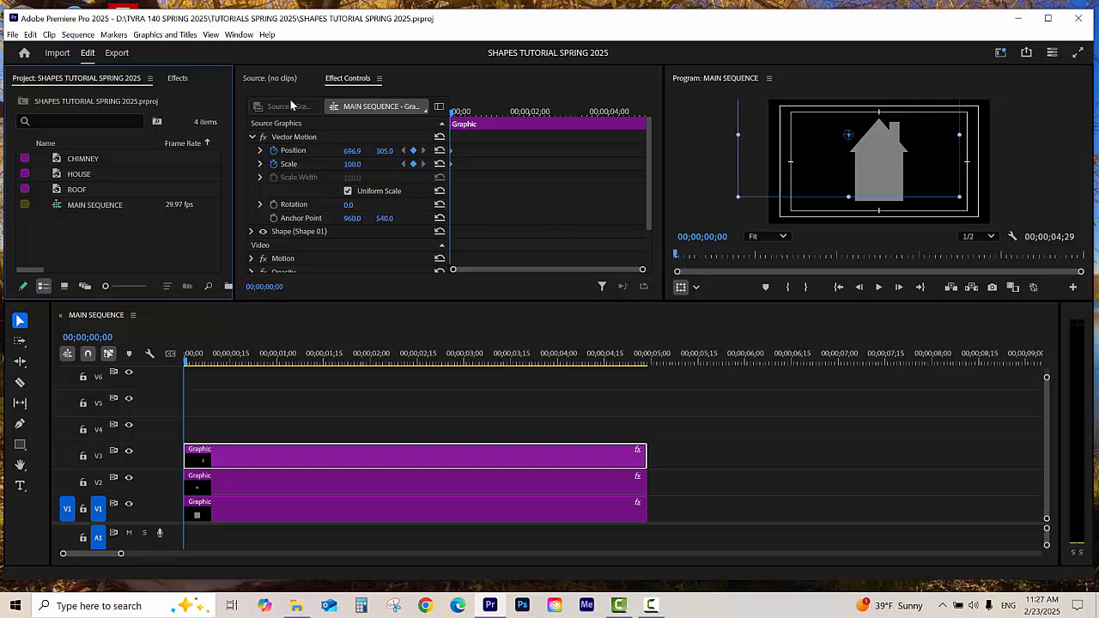
View the CHIMNEY, HOUSE and ROOF source graphics one after another in the Source monitor
click(267, 79)
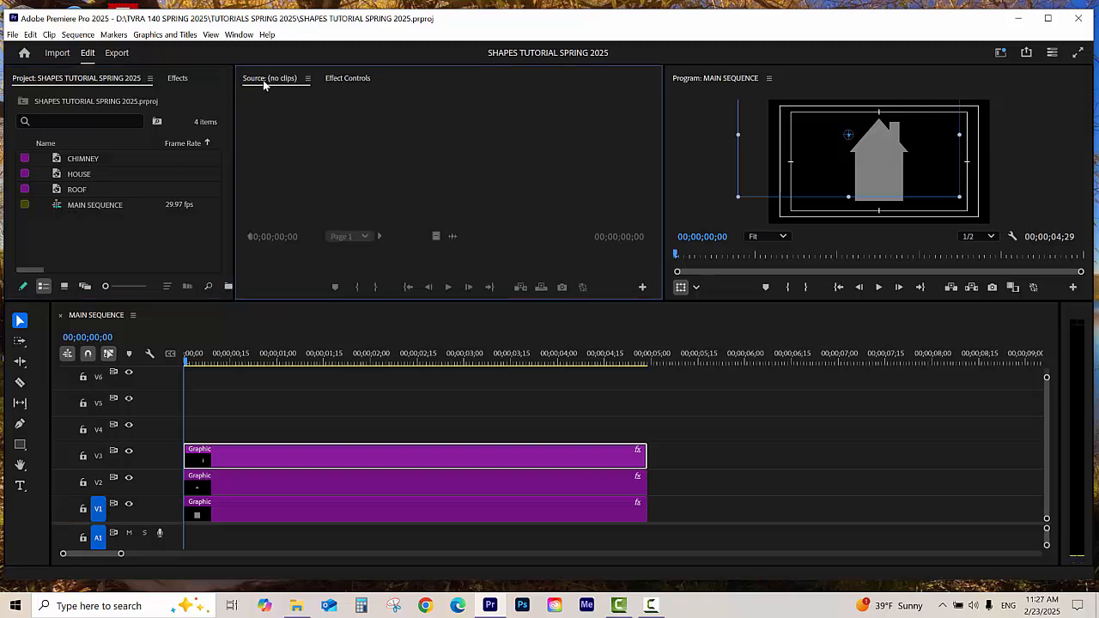
click(67, 160)
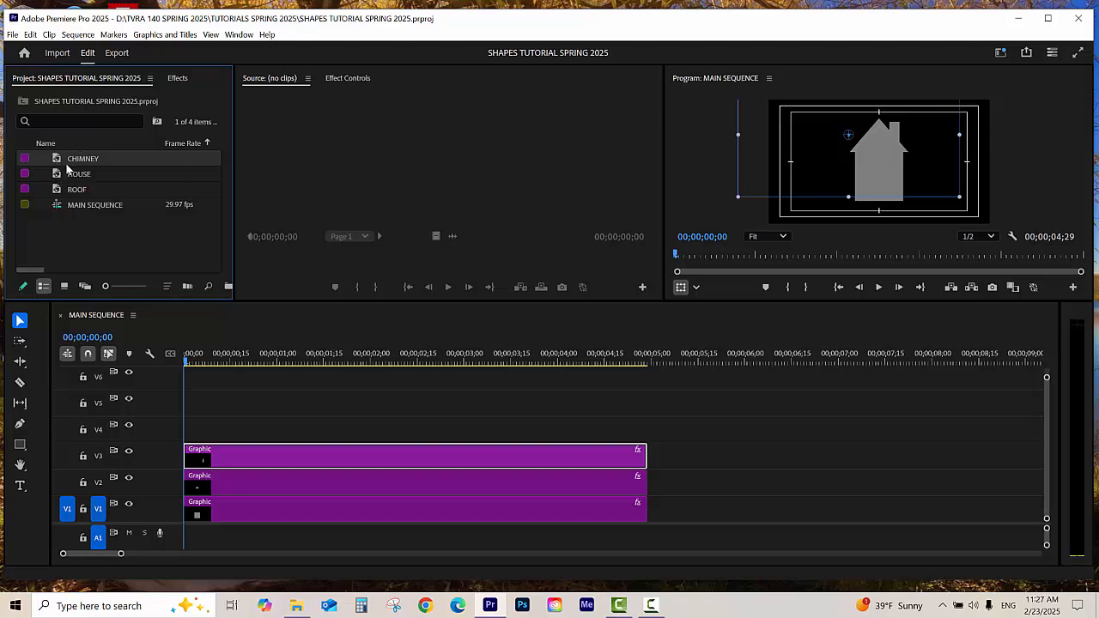
double_click(57, 159)
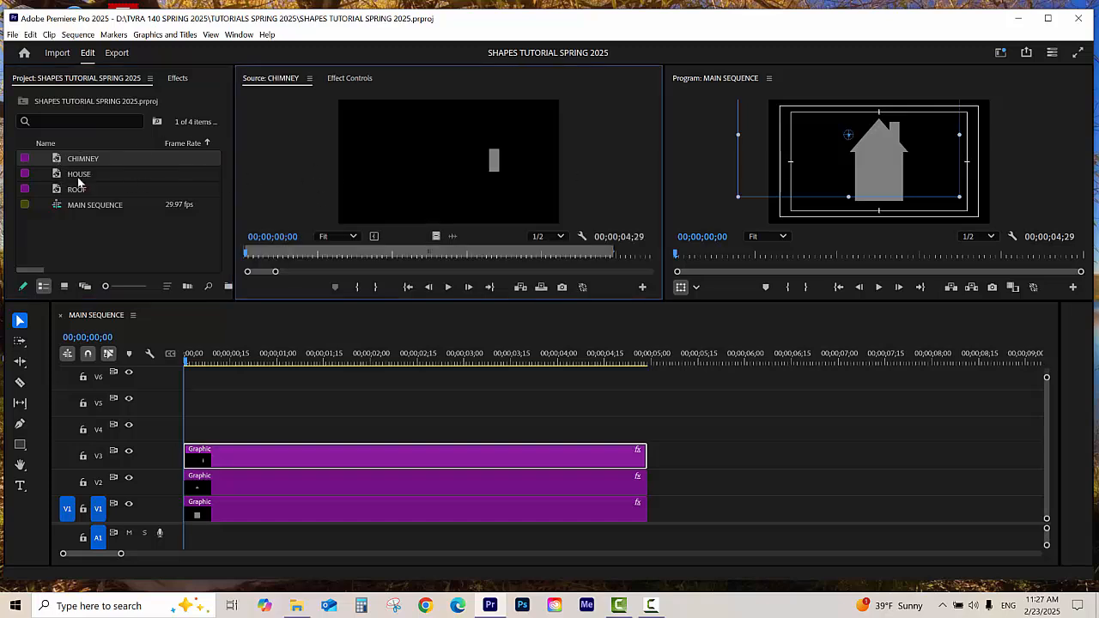
double_click(63, 175)
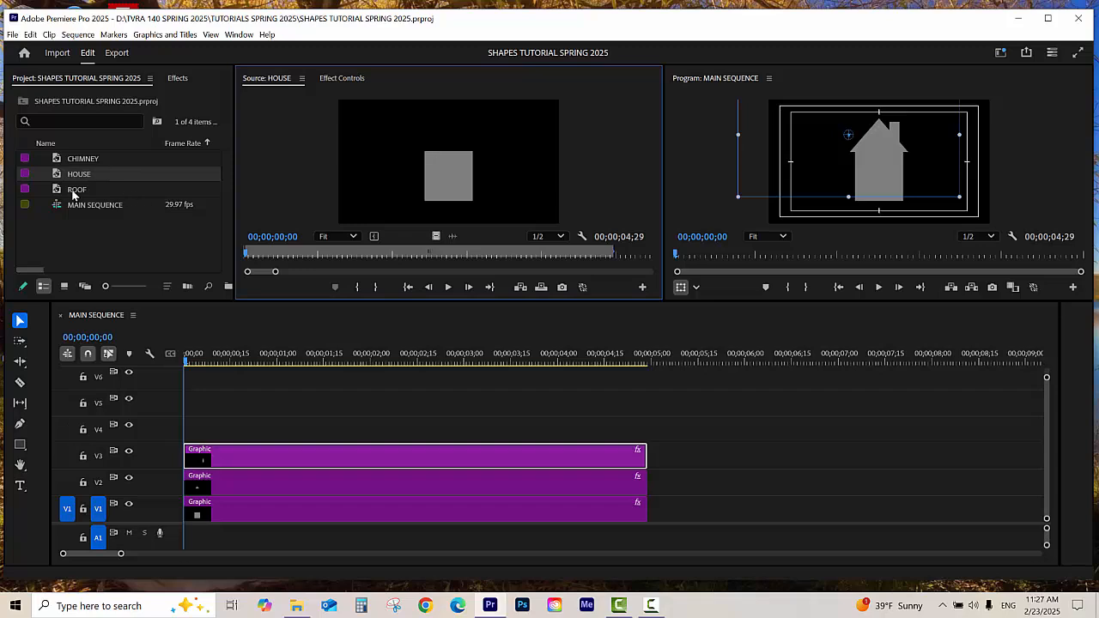
double_click(73, 190)
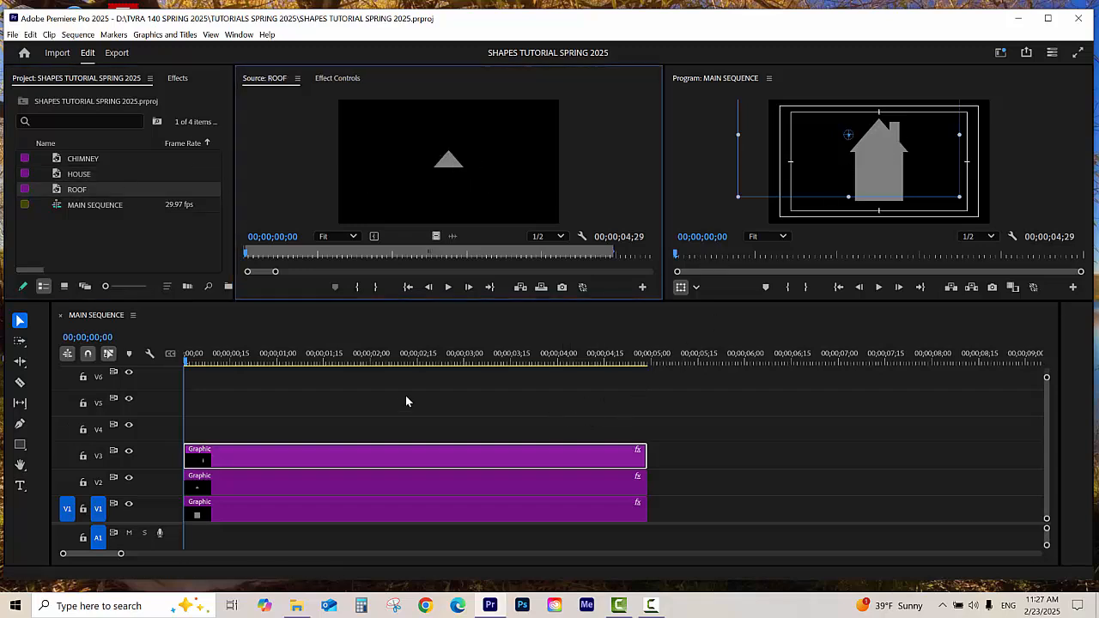
Place the playhead at 00;00;01;00 and rename the shape layer of the V1 graphic as HOUSE in its properties
drag(384, 358, 417, 359)
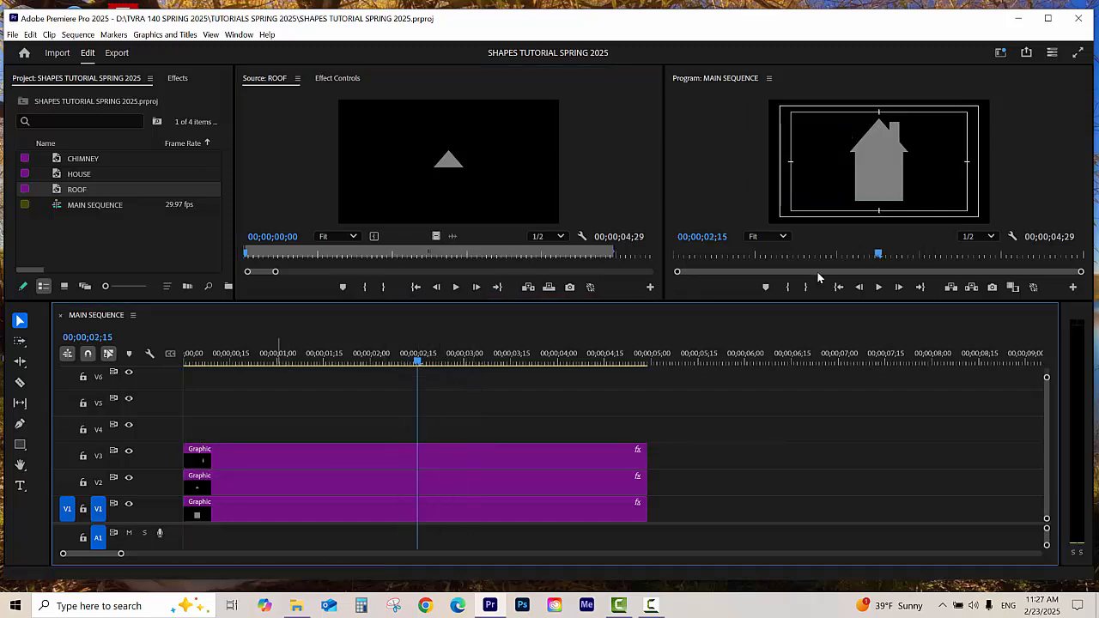
click(276, 361)
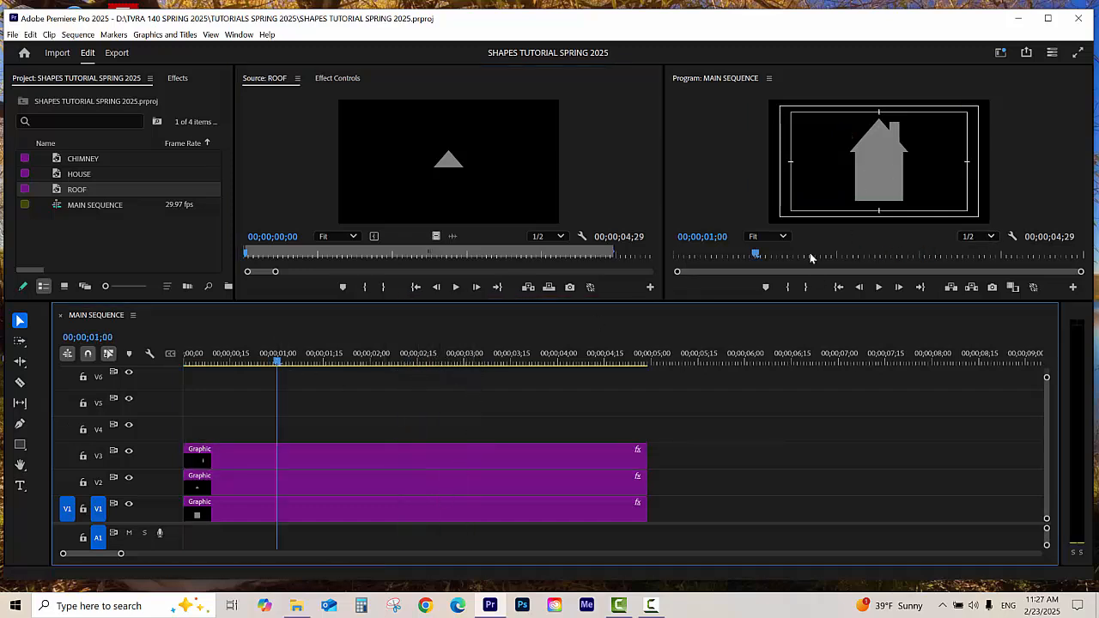
click(357, 519)
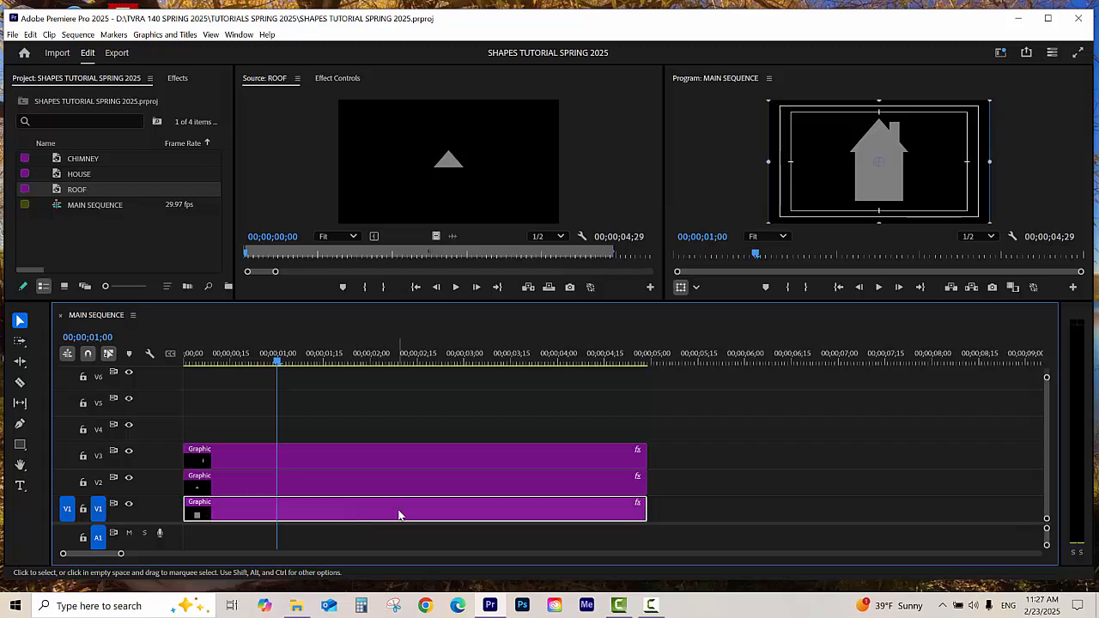
double_click(222, 514)
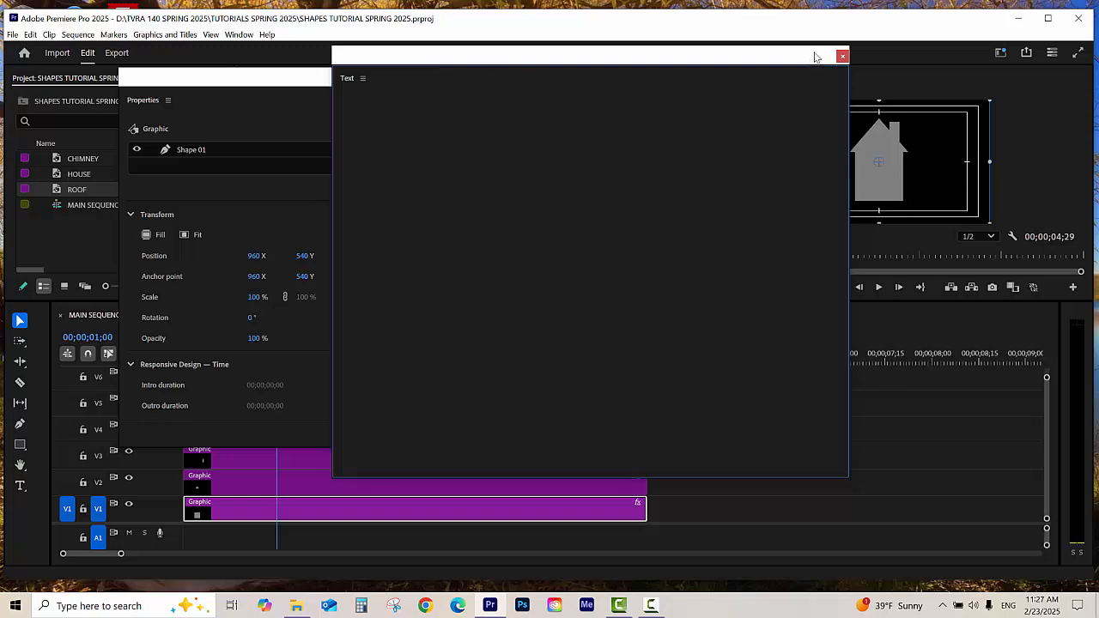
click(842, 55)
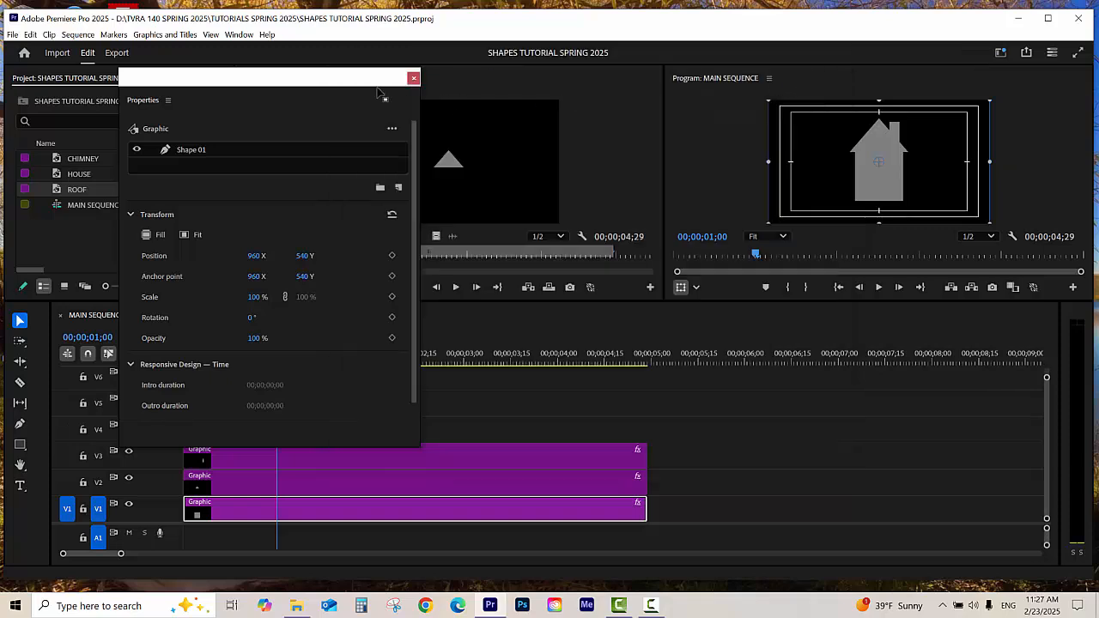
drag(304, 78, 289, 74)
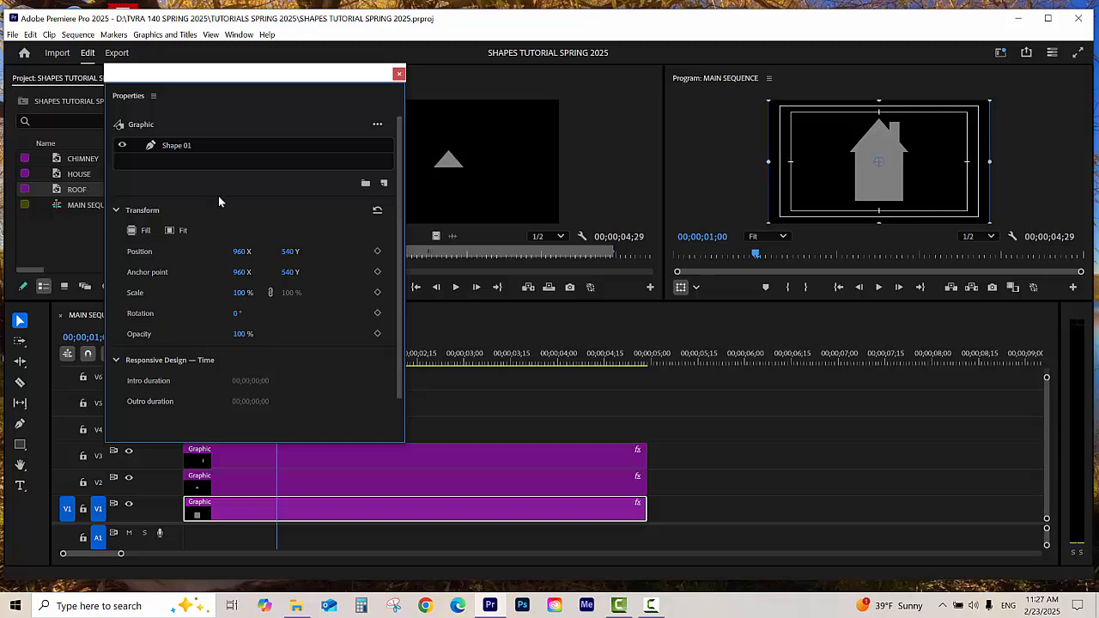
click(210, 146)
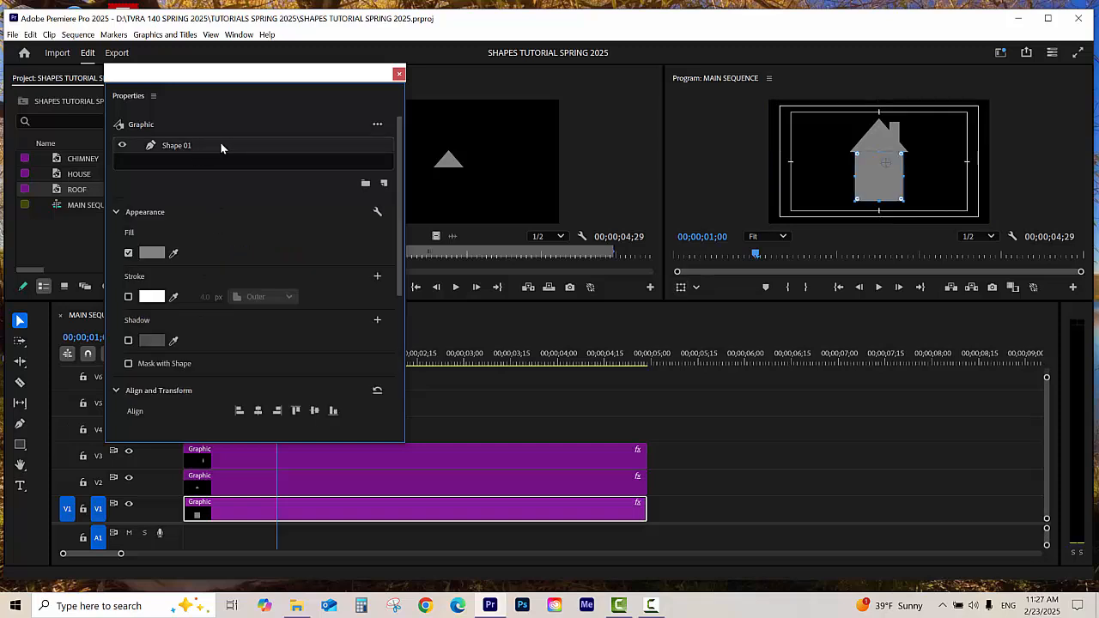
double_click(177, 146)
text(HOUSE)
key(Return)
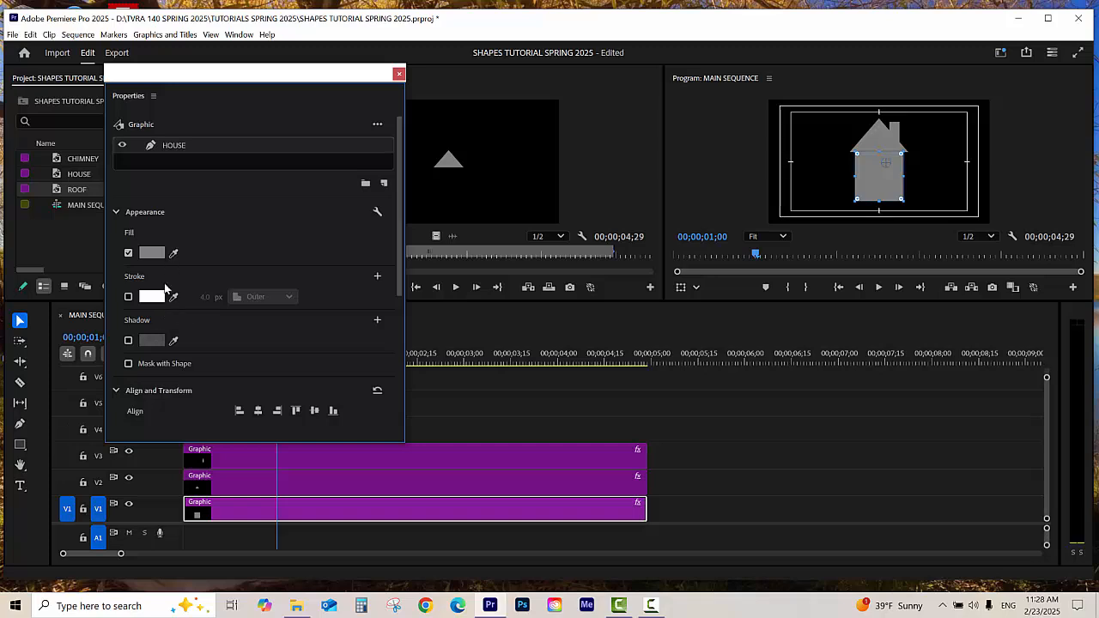
Set the HOUSE shape's fill to a solid dark red, 670D0D
click(153, 257)
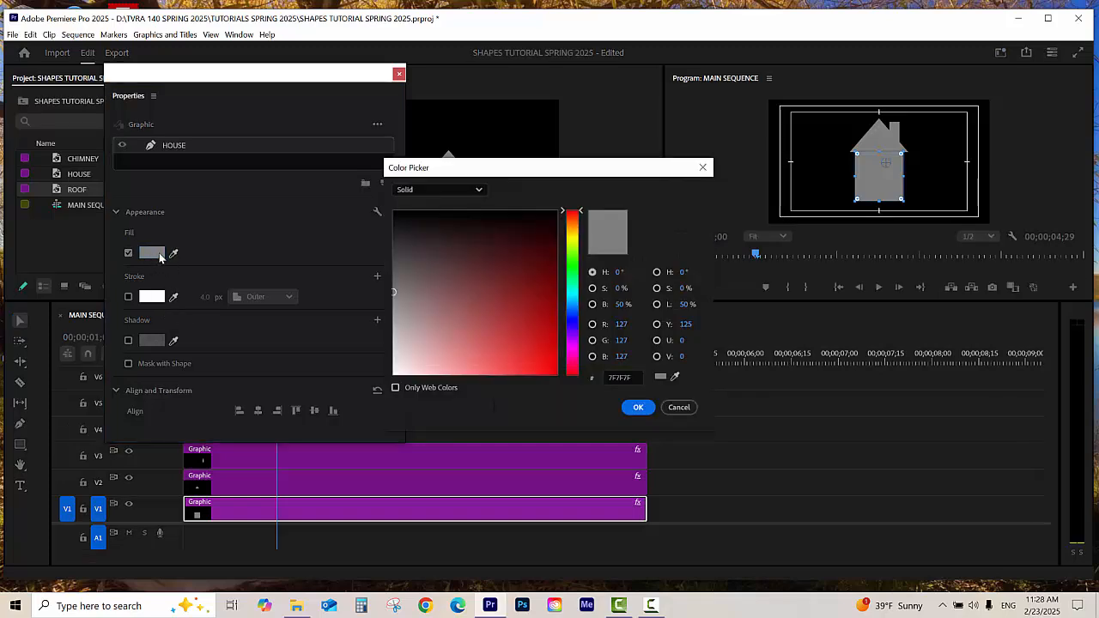
click(519, 285)
click(536, 276)
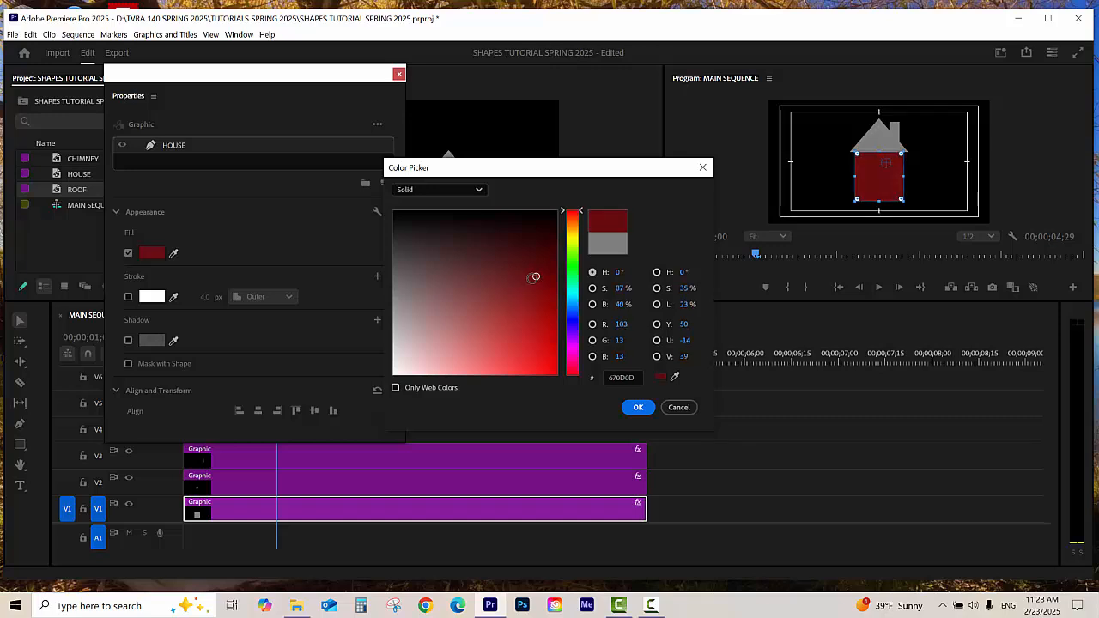
click(638, 408)
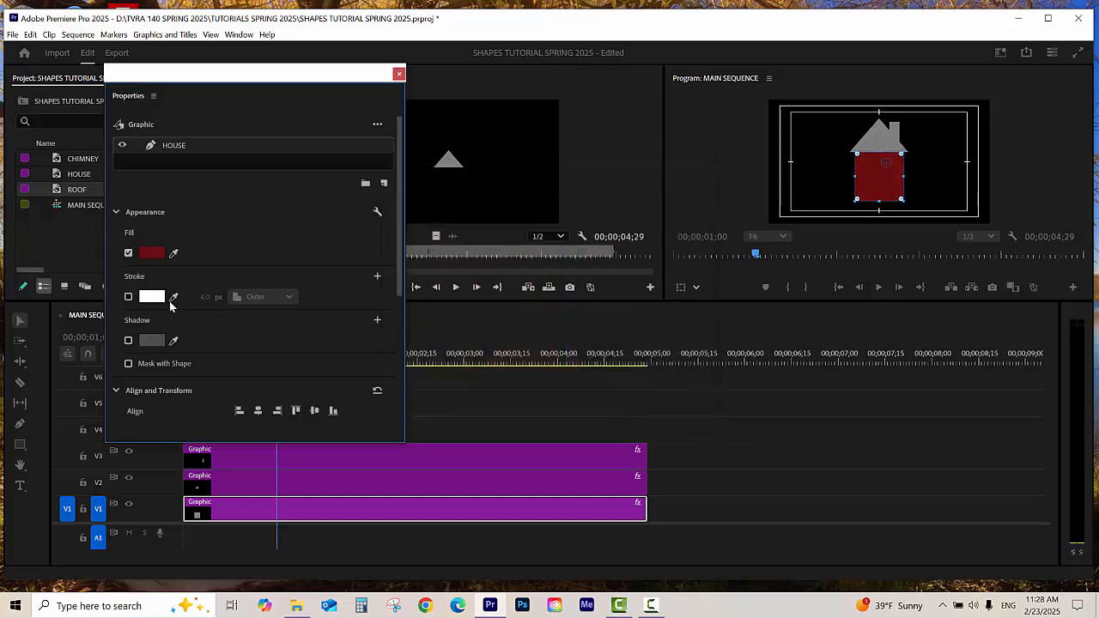
Give the HOUSE shape a white 15 px outer stroke and save the project
click(129, 297)
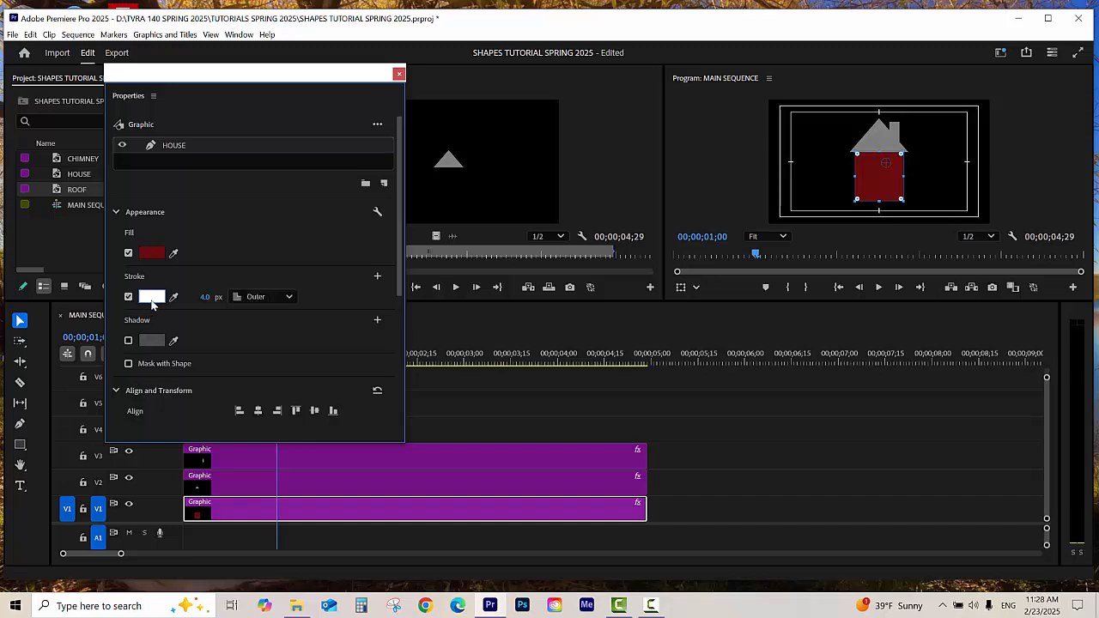
click(204, 297)
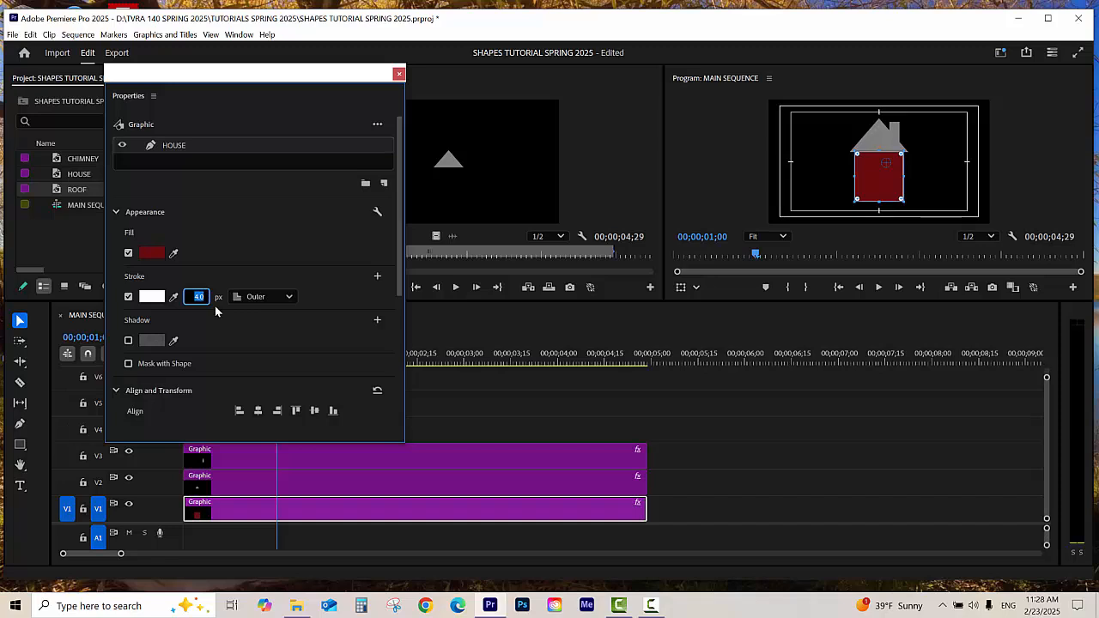
text(15)
key(Return)
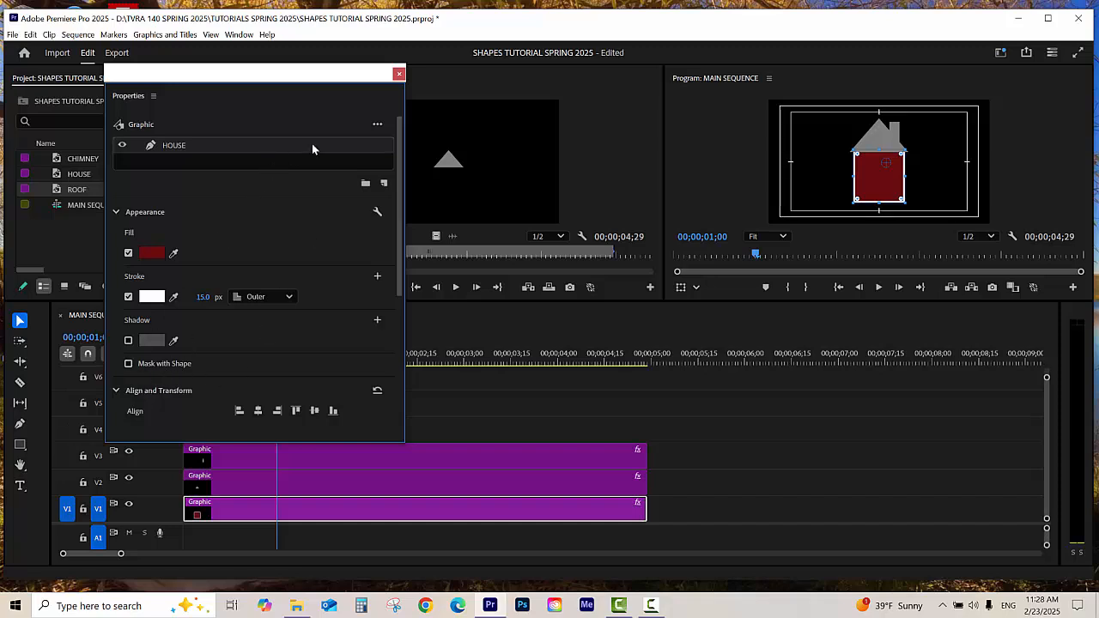
click(399, 75)
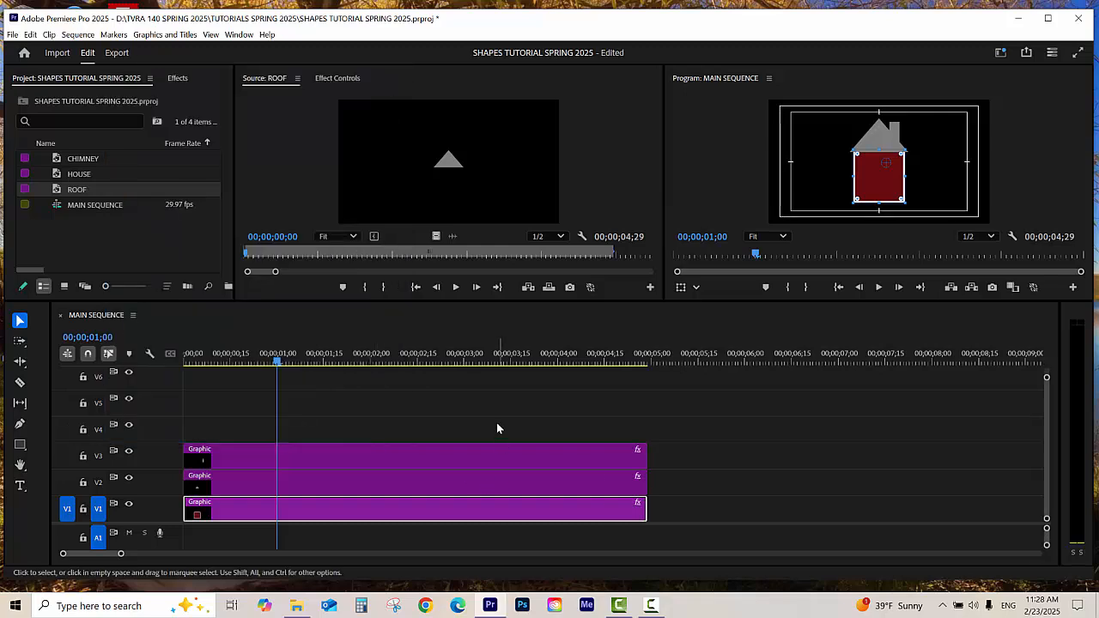
click(540, 407)
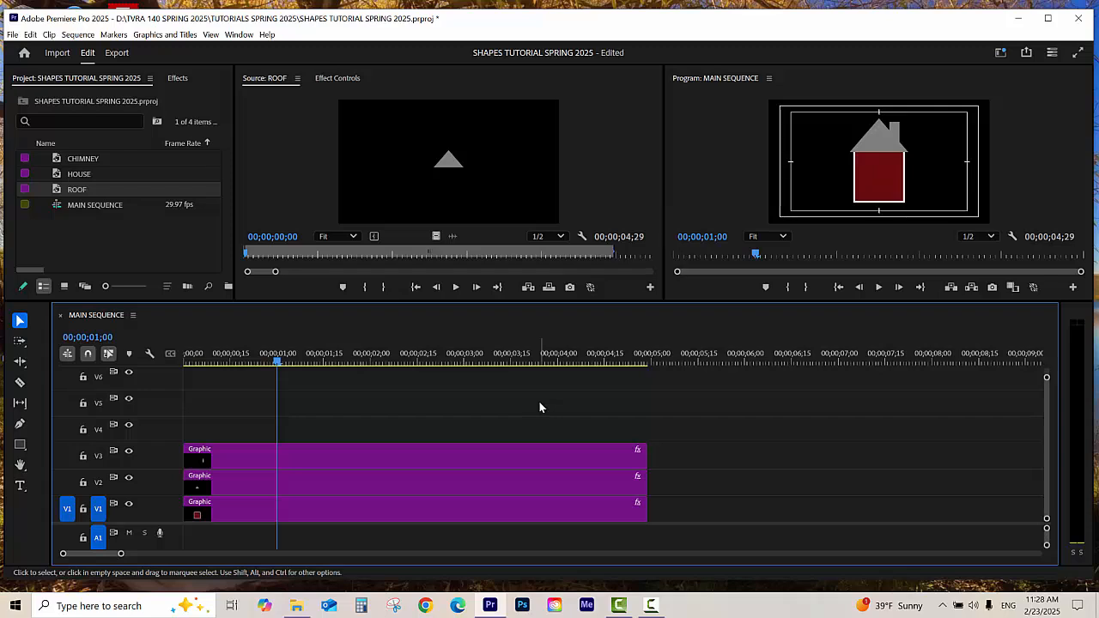
key(ctrl+s)
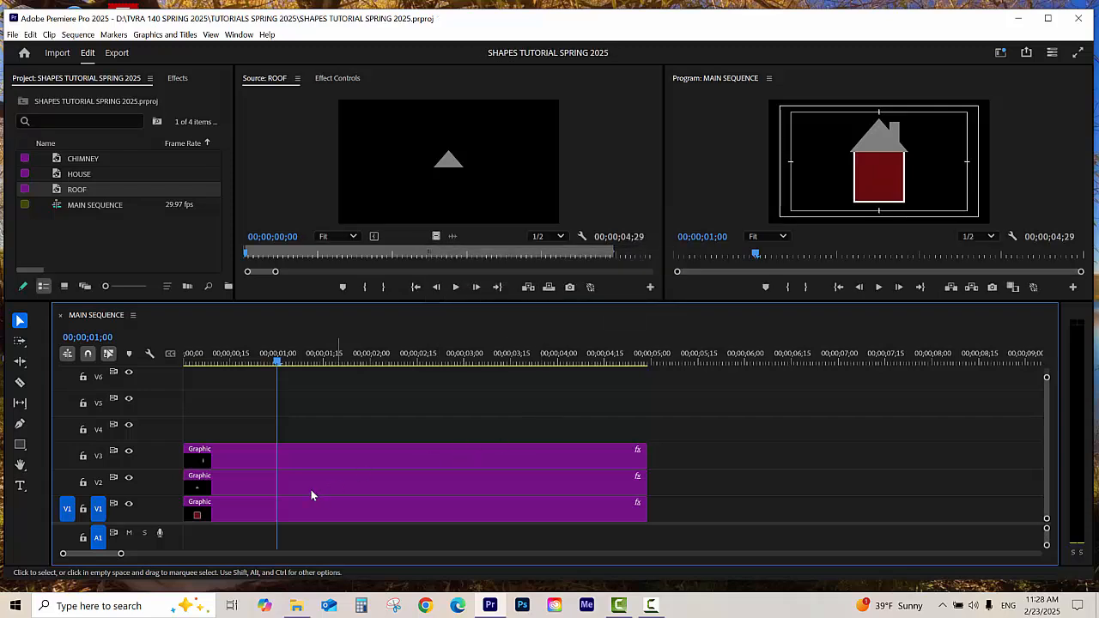
Rename the shape layer of the V2 graphic as ROOF in its properties
click(295, 489)
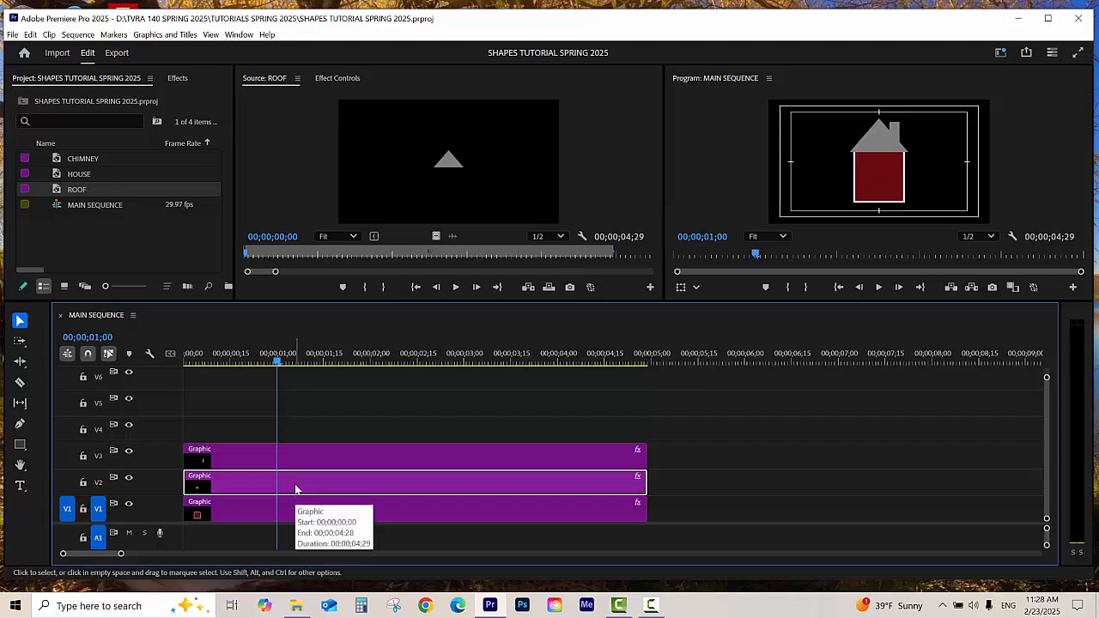
double_click(296, 490)
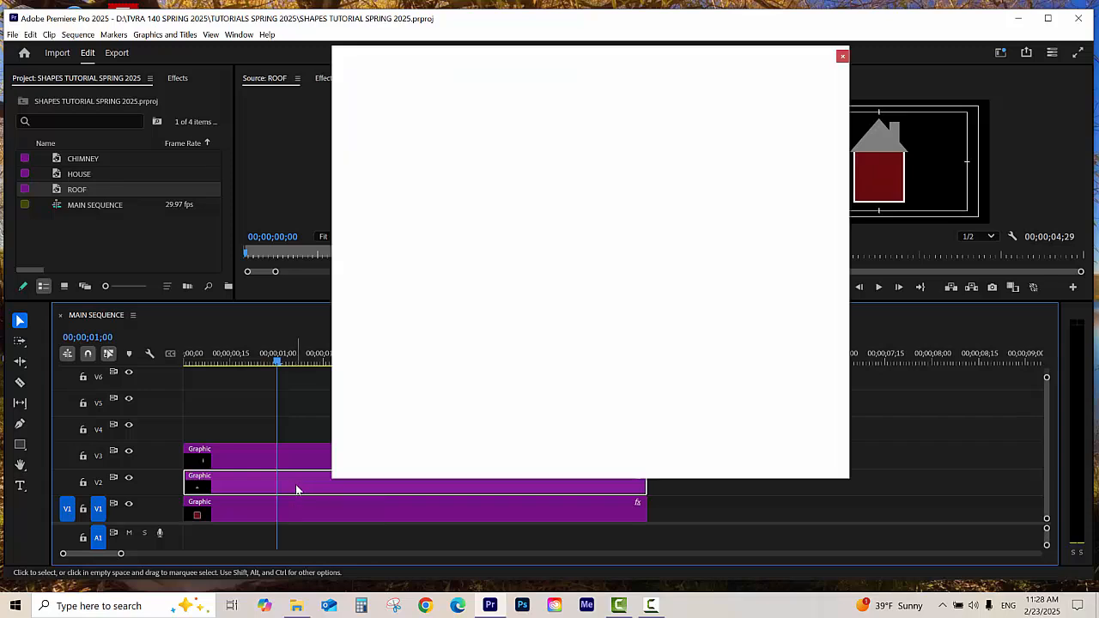
click(842, 57)
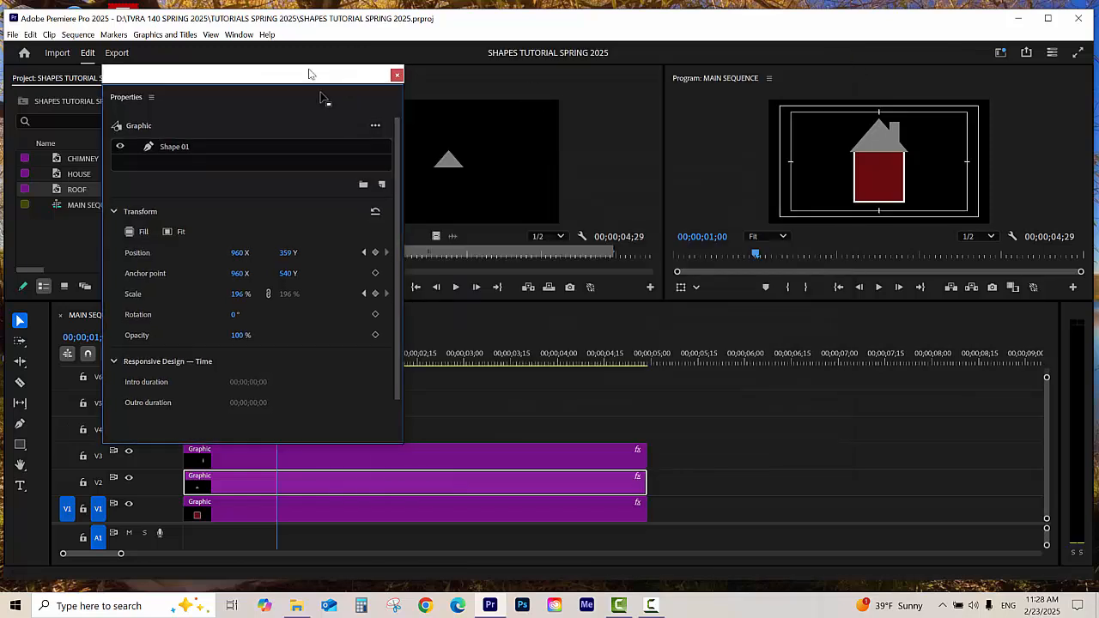
drag(294, 71, 288, 61)
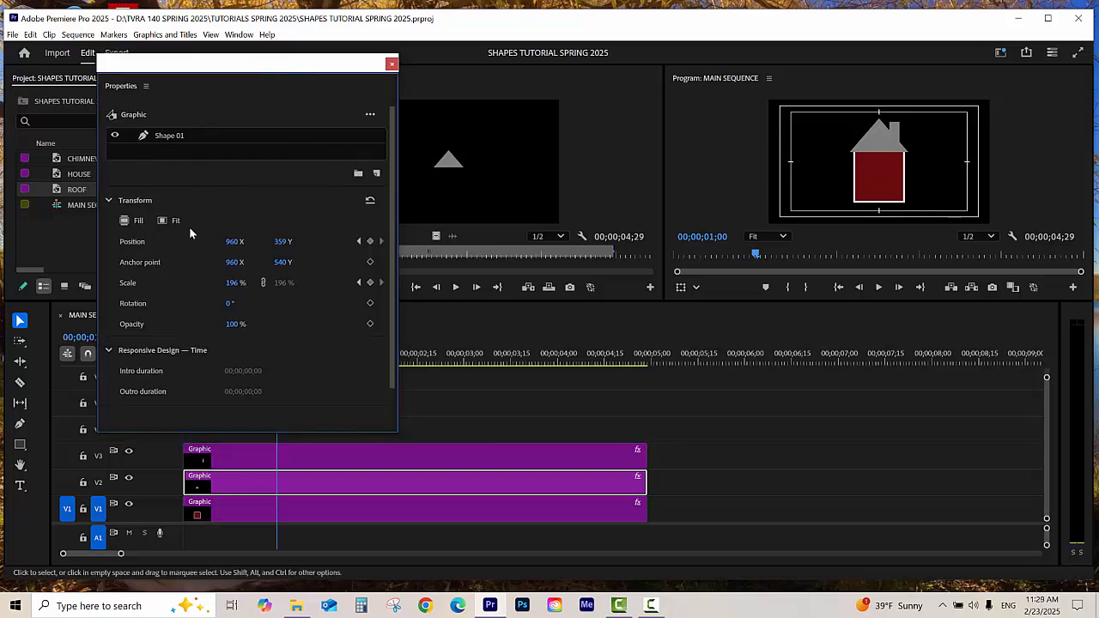
click(185, 141)
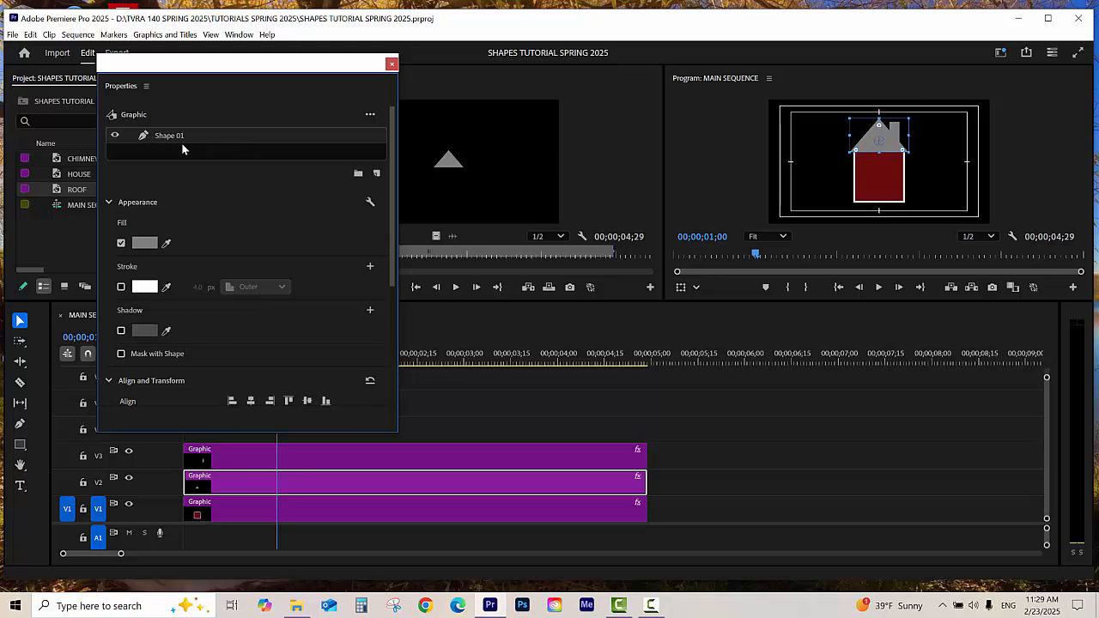
double_click(190, 136)
text(ROOF)
key(Return)
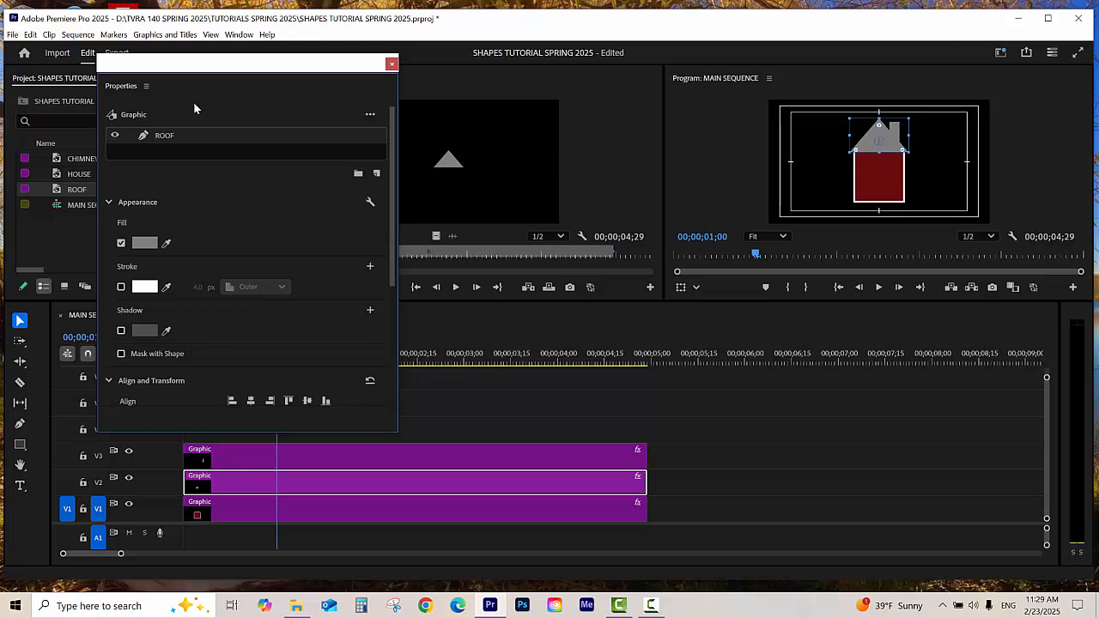
Set the ROOF shape's fill to a solid olive yellow, 86812A
click(145, 245)
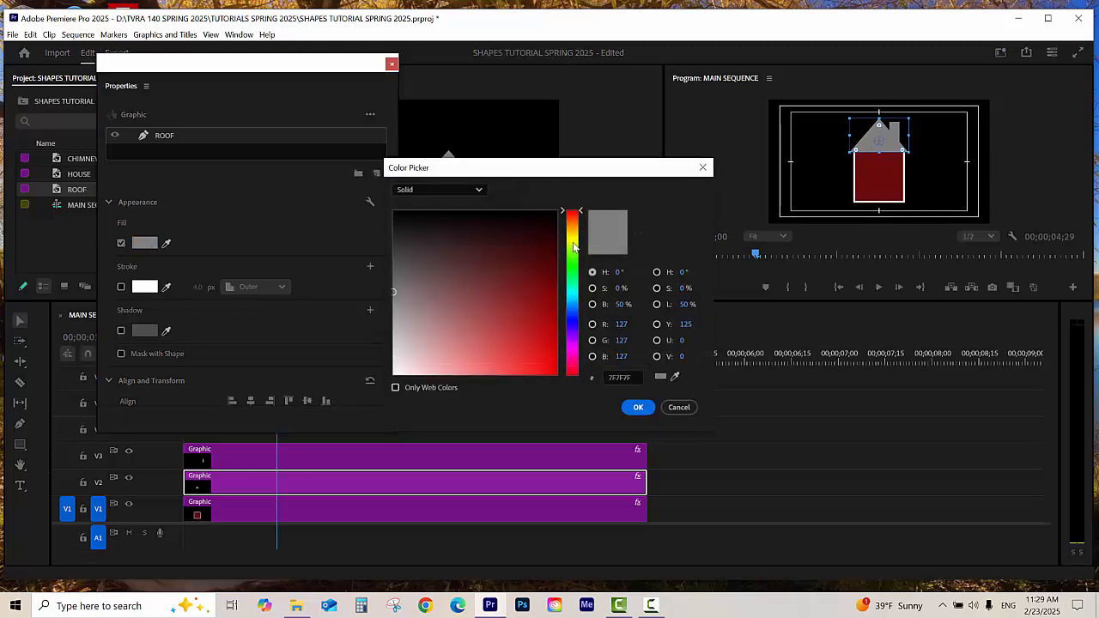
click(573, 232)
click(537, 265)
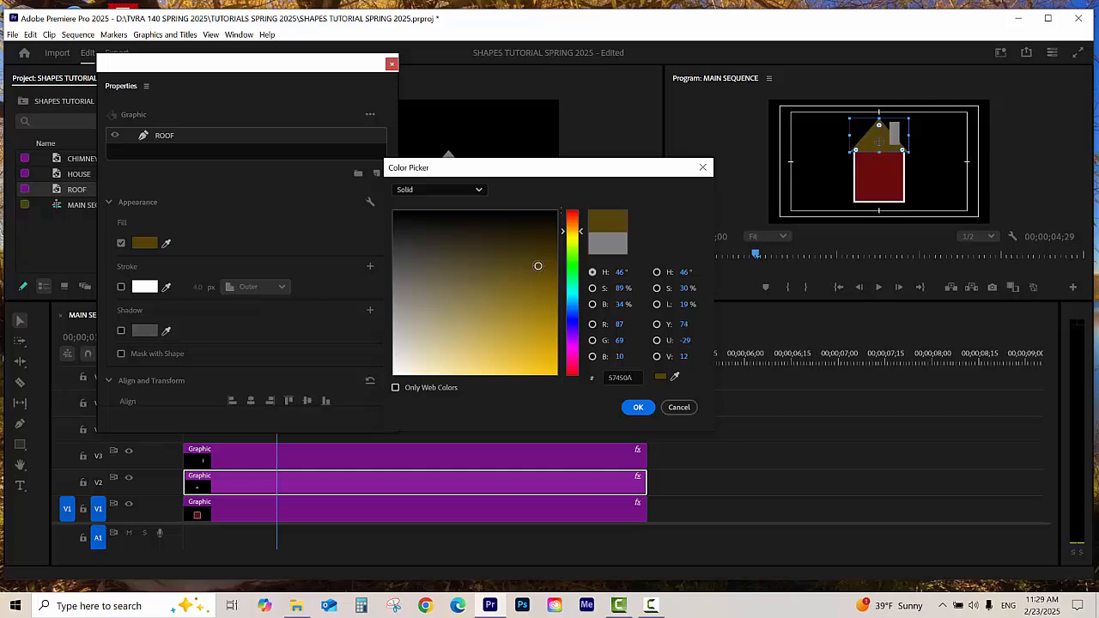
click(523, 286)
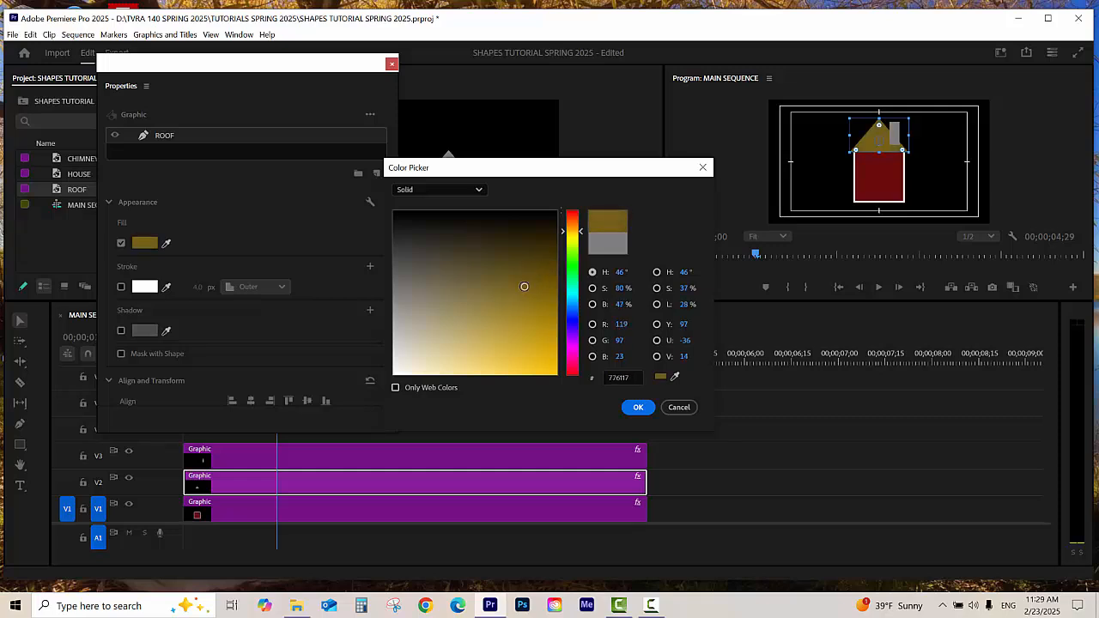
click(580, 234)
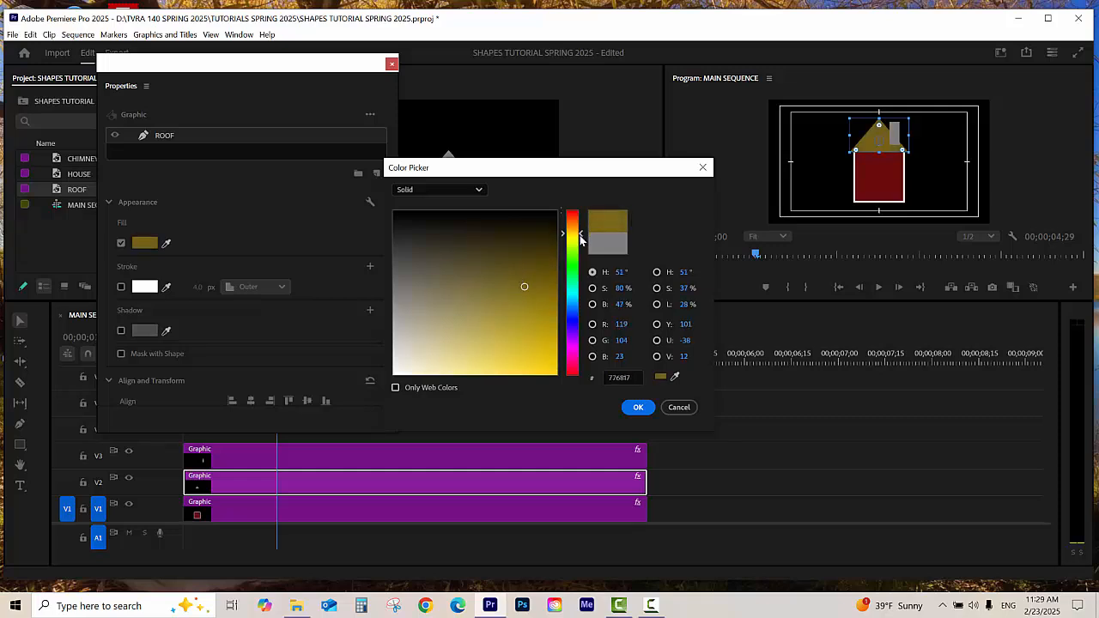
click(580, 237)
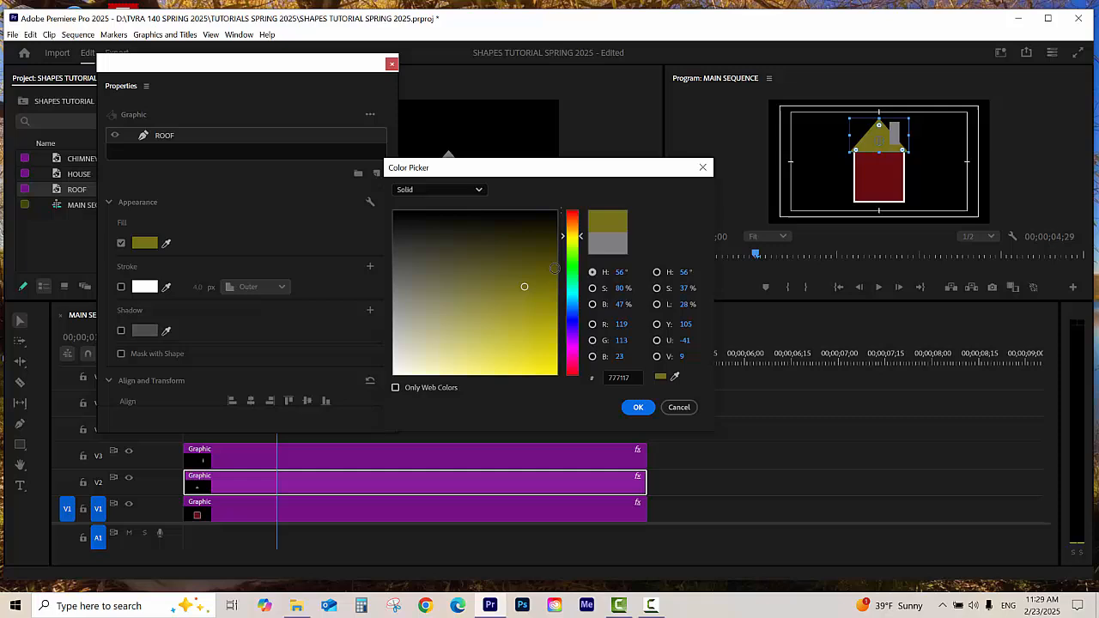
click(506, 297)
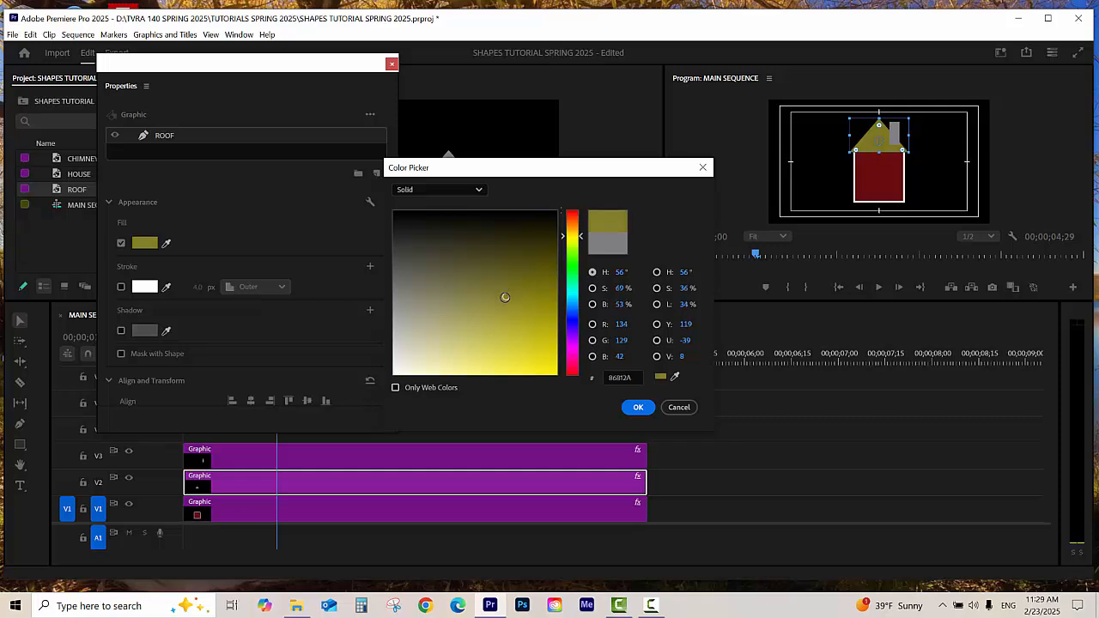
click(637, 408)
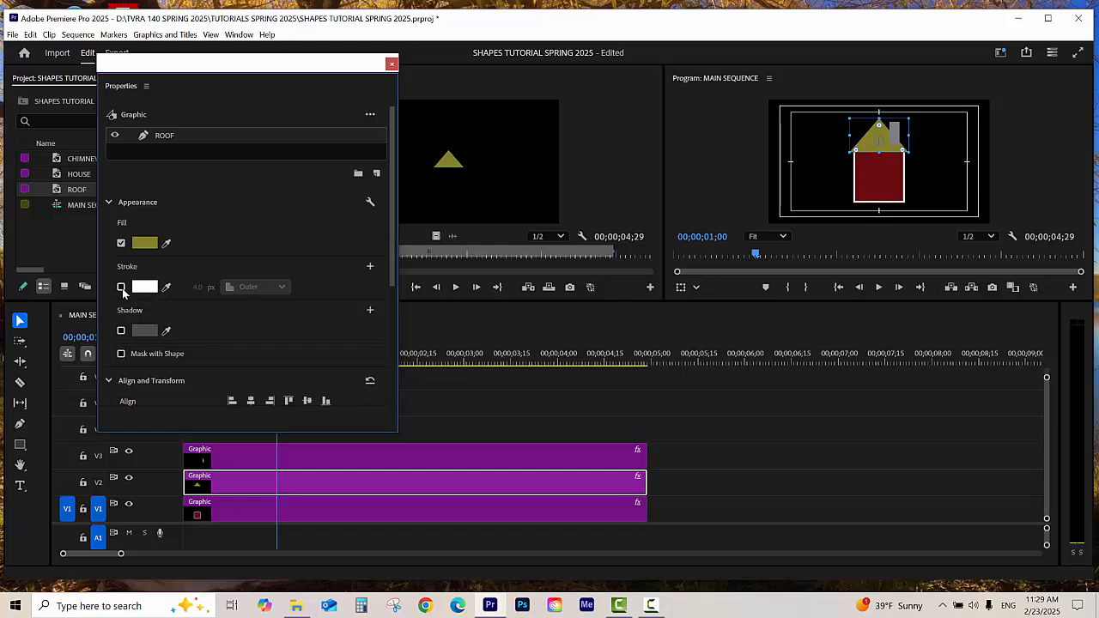
Give the ROOF shape a white 10 px outer stroke and save the project
click(121, 287)
drag(199, 287, 190, 286)
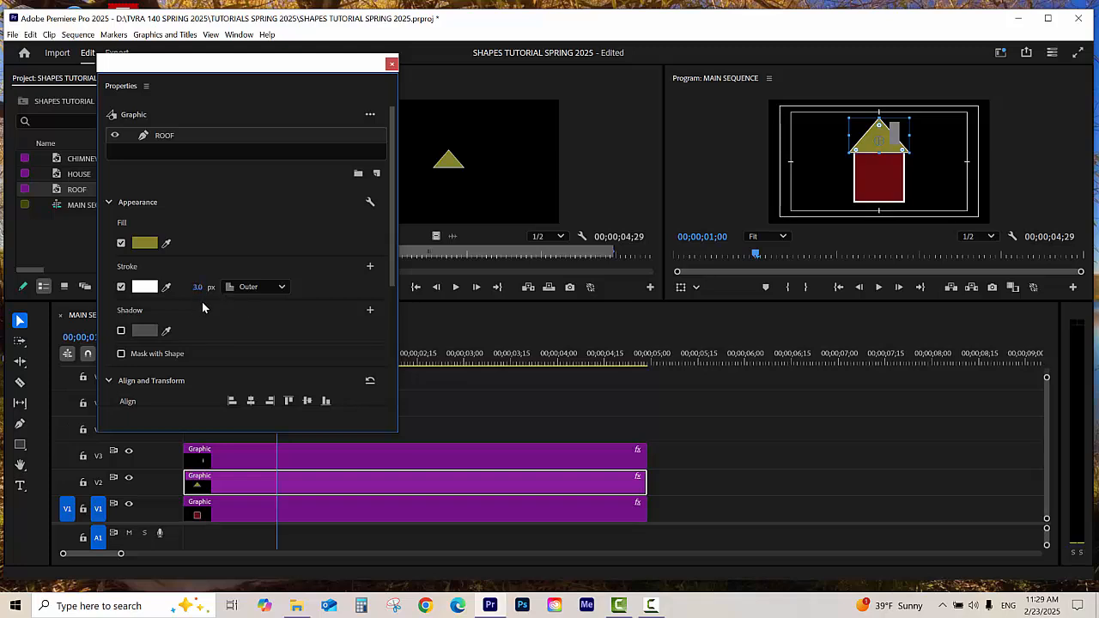
click(197, 287)
text(15)
key(Return)
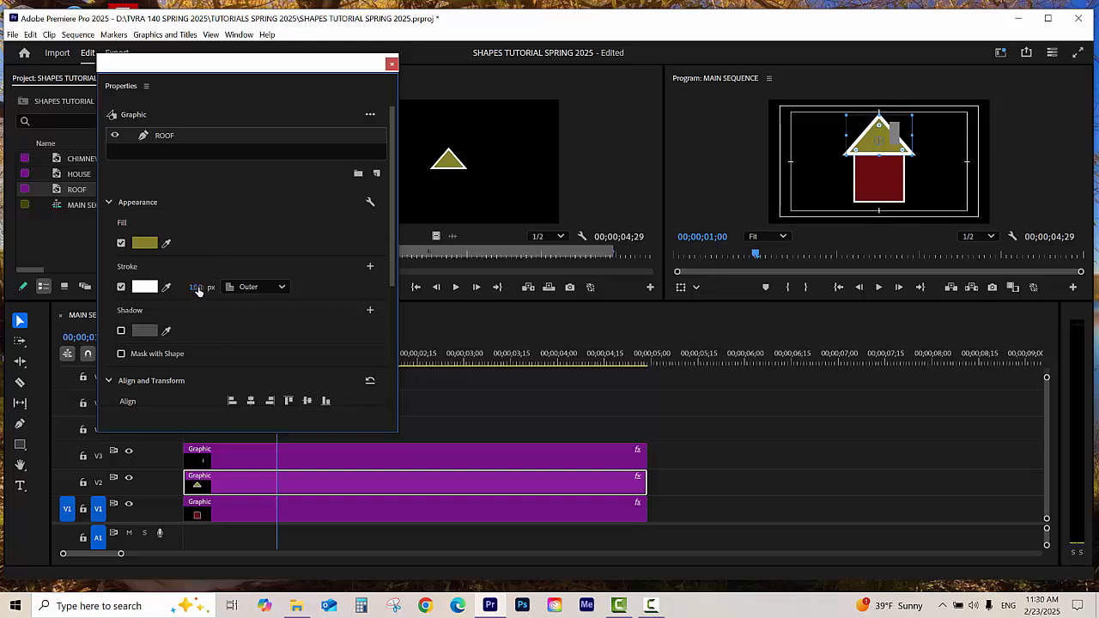
click(197, 290)
text(10)
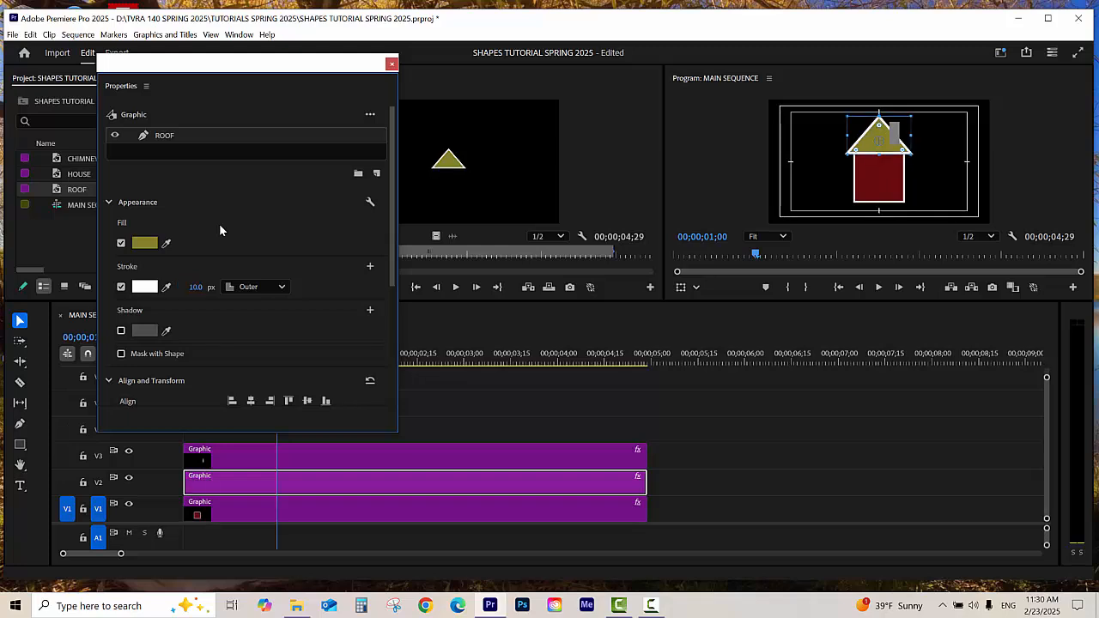
key(Return)
click(392, 65)
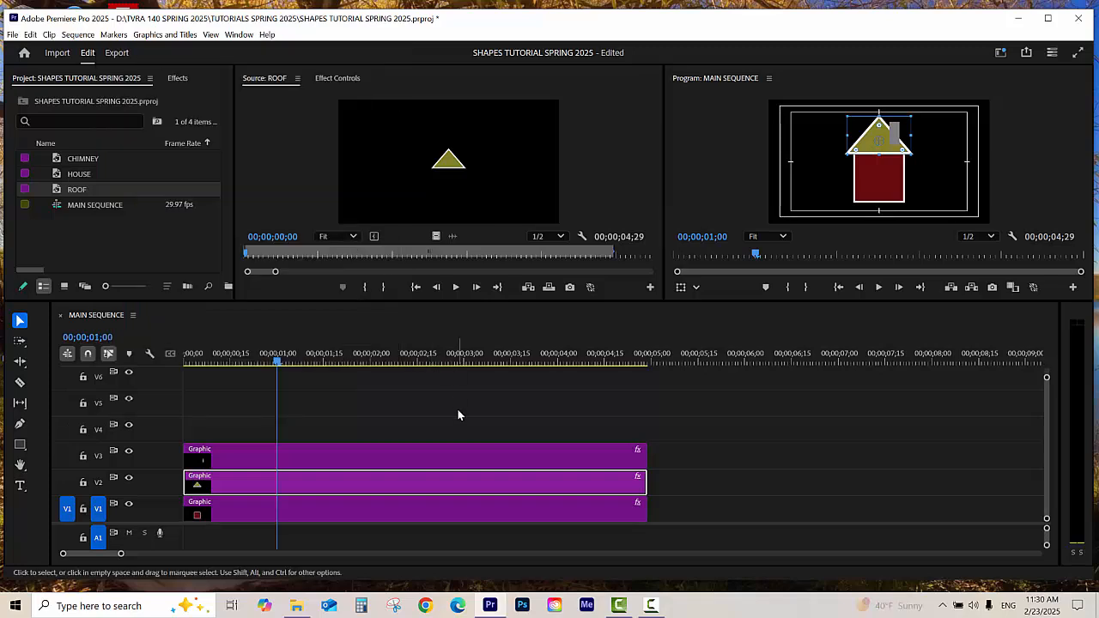
key(ctrl+s)
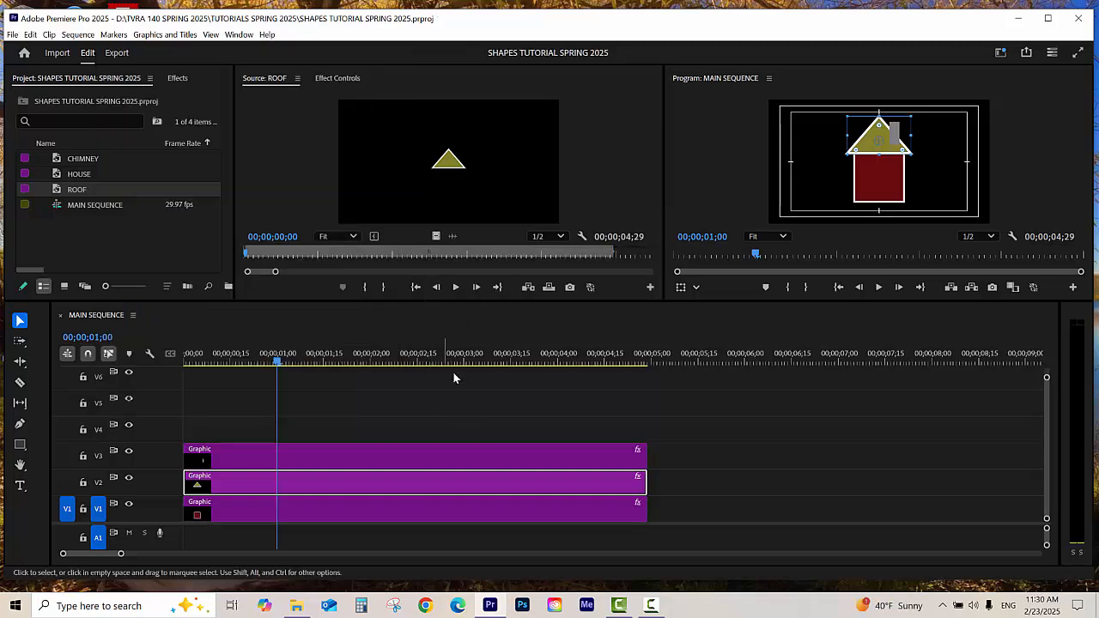
click(376, 453)
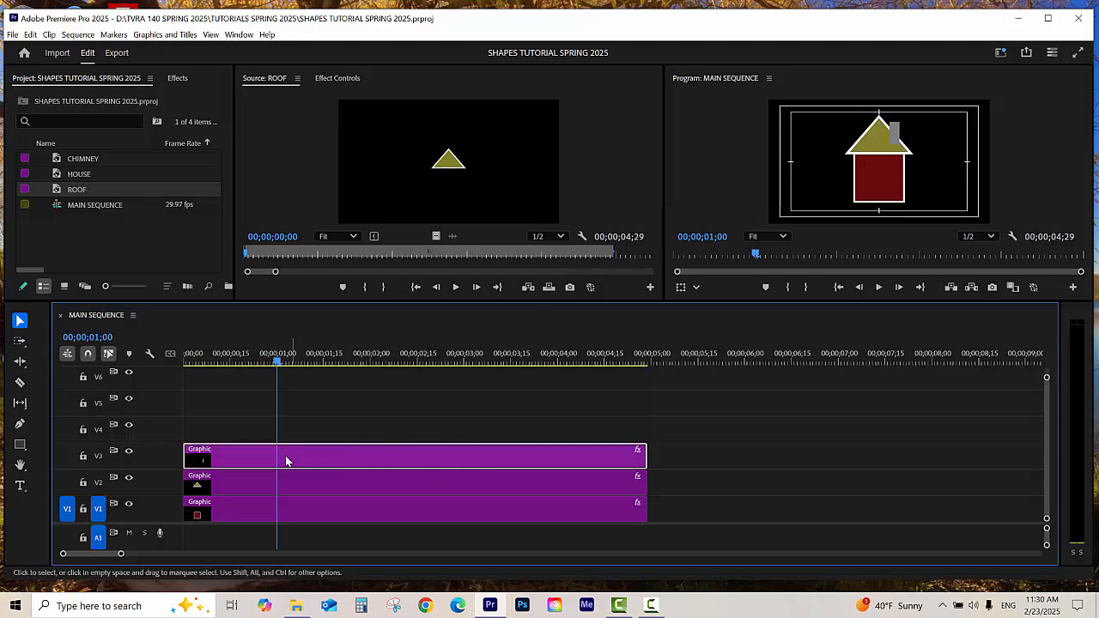
double_click(345, 457)
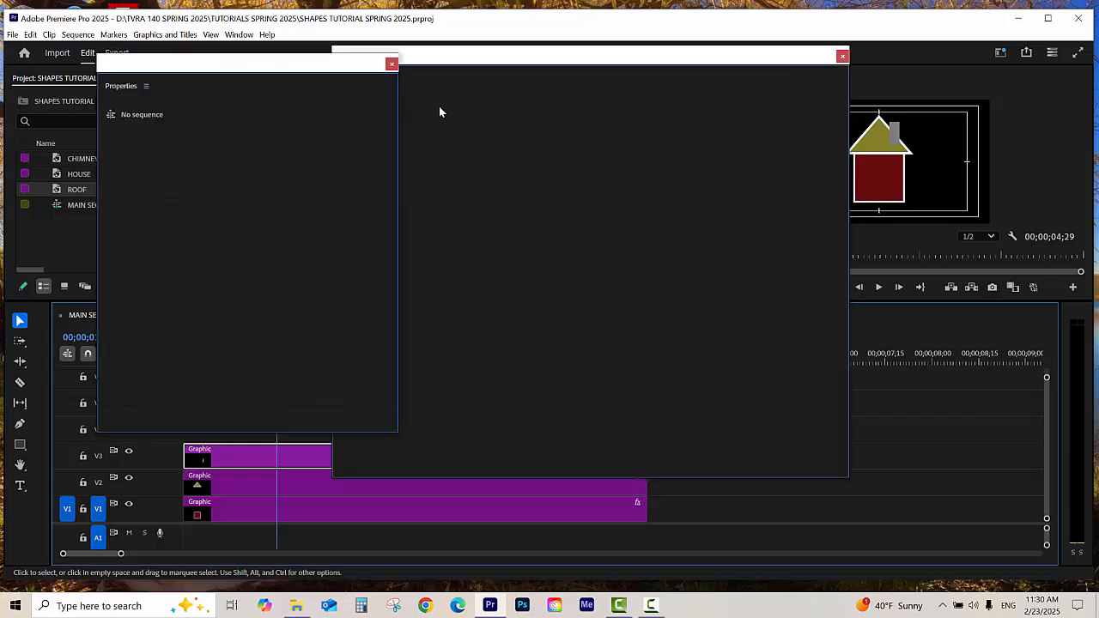
click(840, 56)
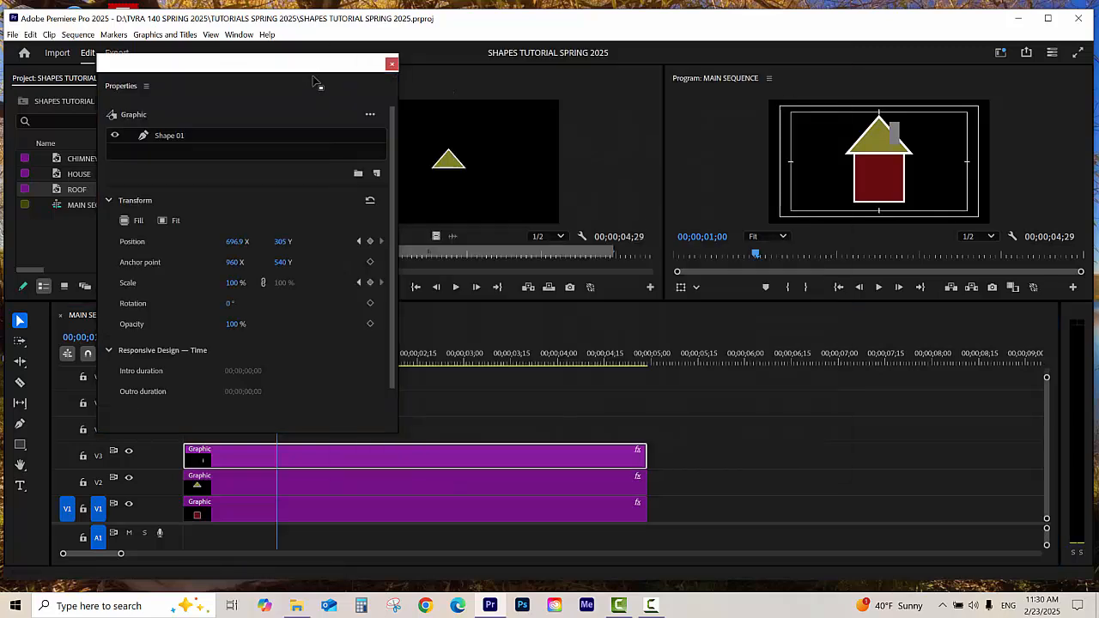
click(392, 64)
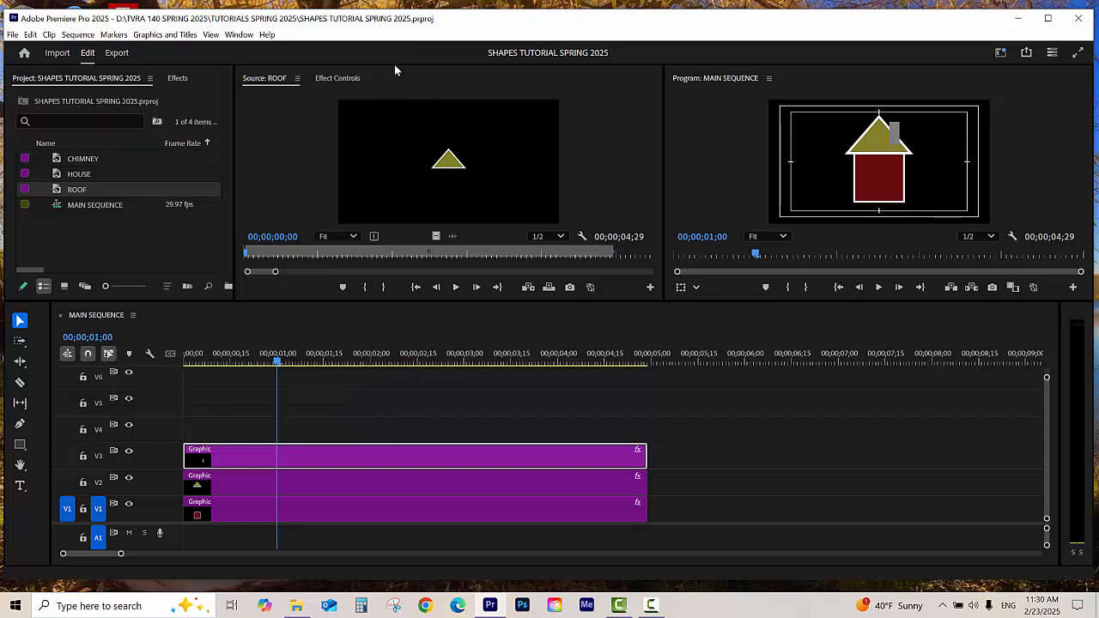
Rename the shape layer of the V3 graphic as CHIMNEY in its properties
click(386, 452)
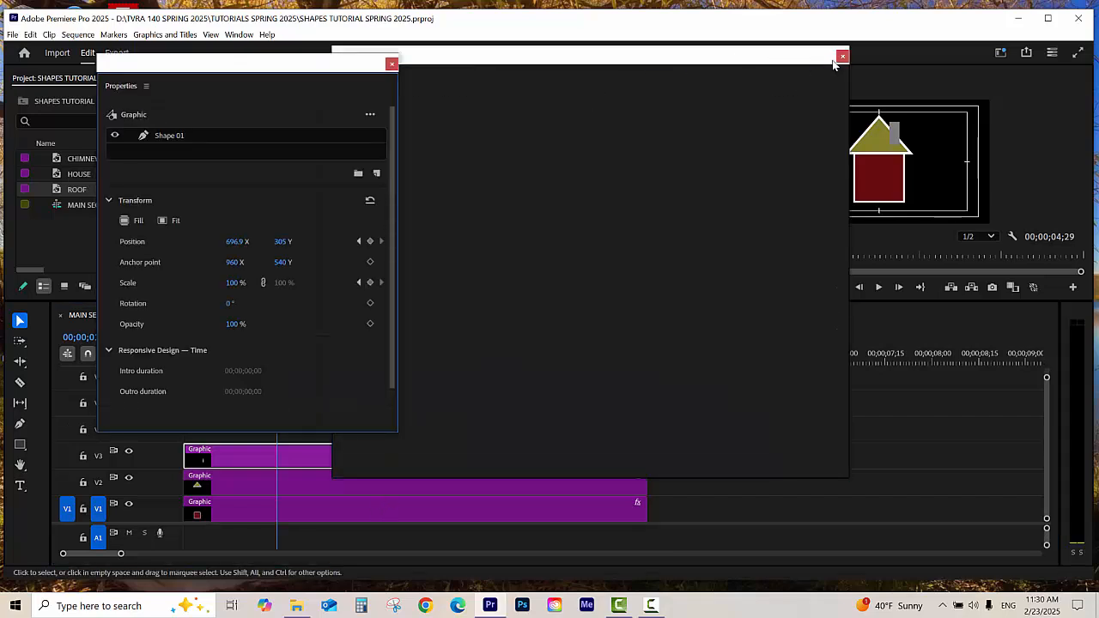
click(842, 57)
drag(292, 65, 280, 59)
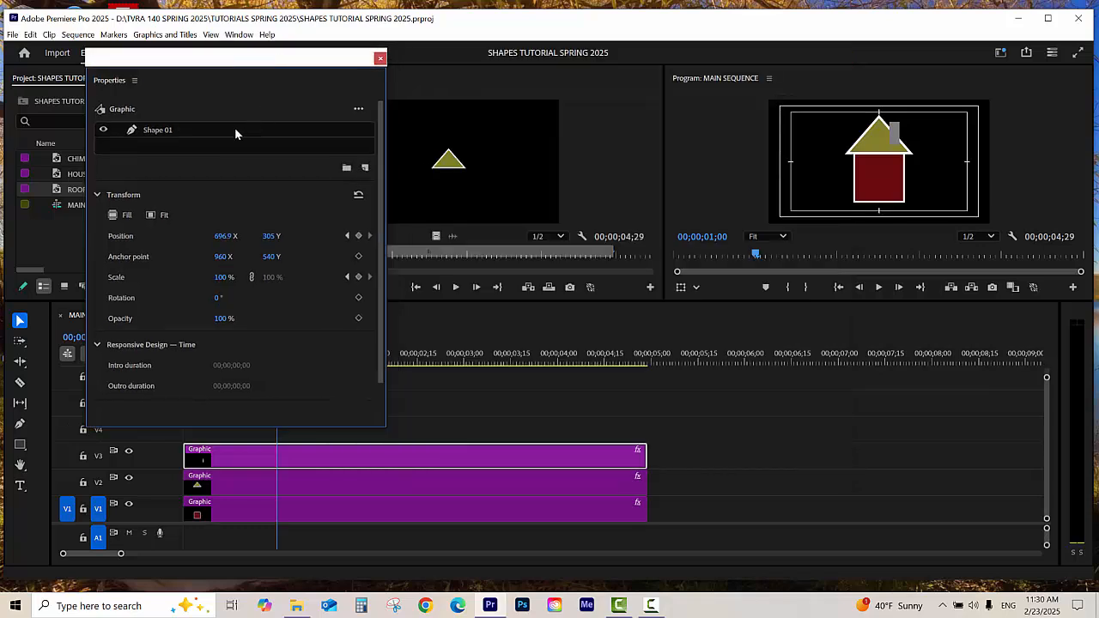
click(195, 130)
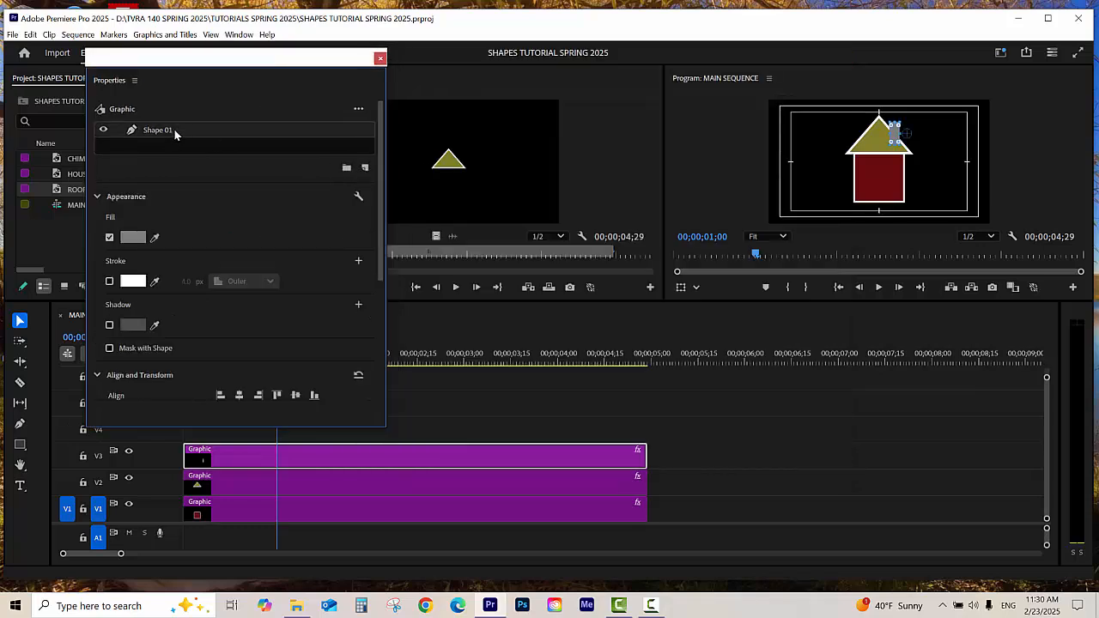
double_click(172, 129)
text(CHIMNEY)
key(Return)
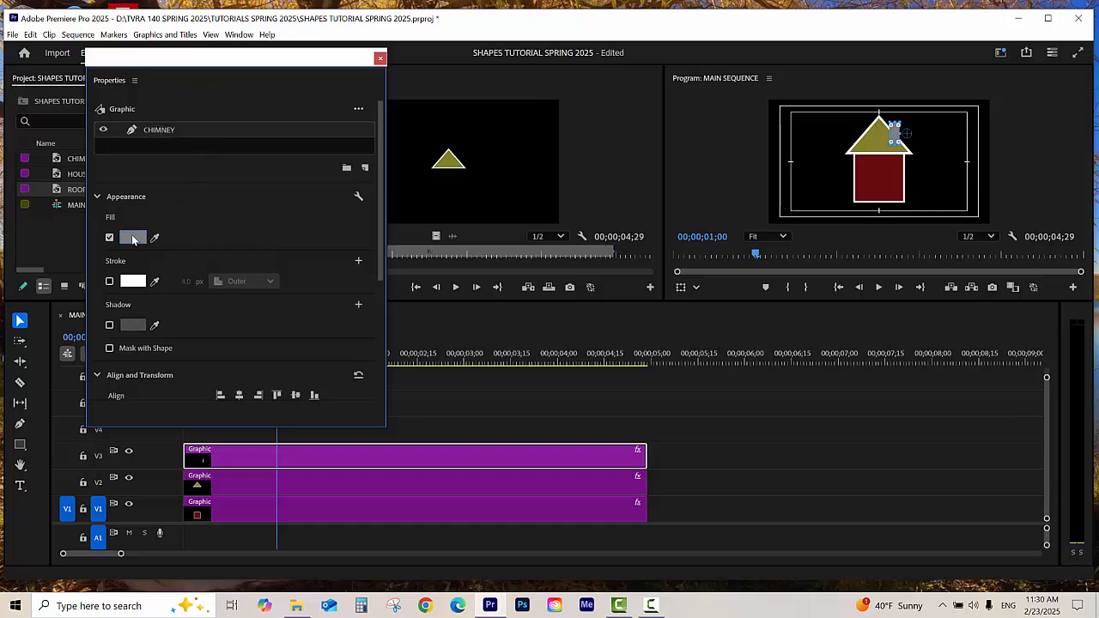
Set the CHIMNEY shape's fill to a solid magenta pink, about D51887
click(133, 237)
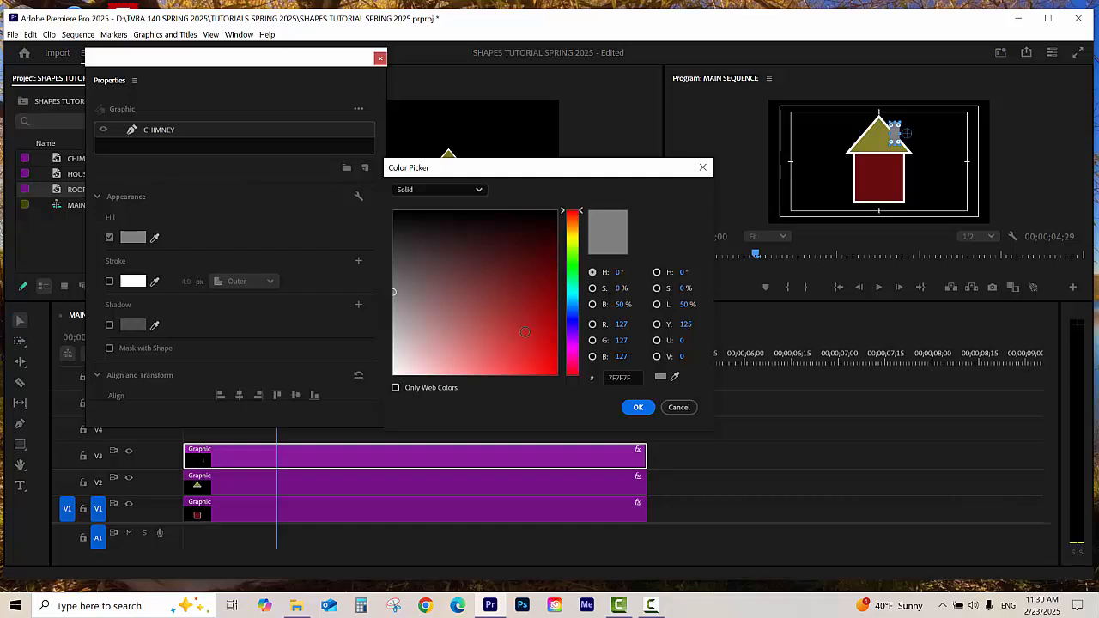
drag(576, 225, 573, 364)
drag(545, 303, 538, 347)
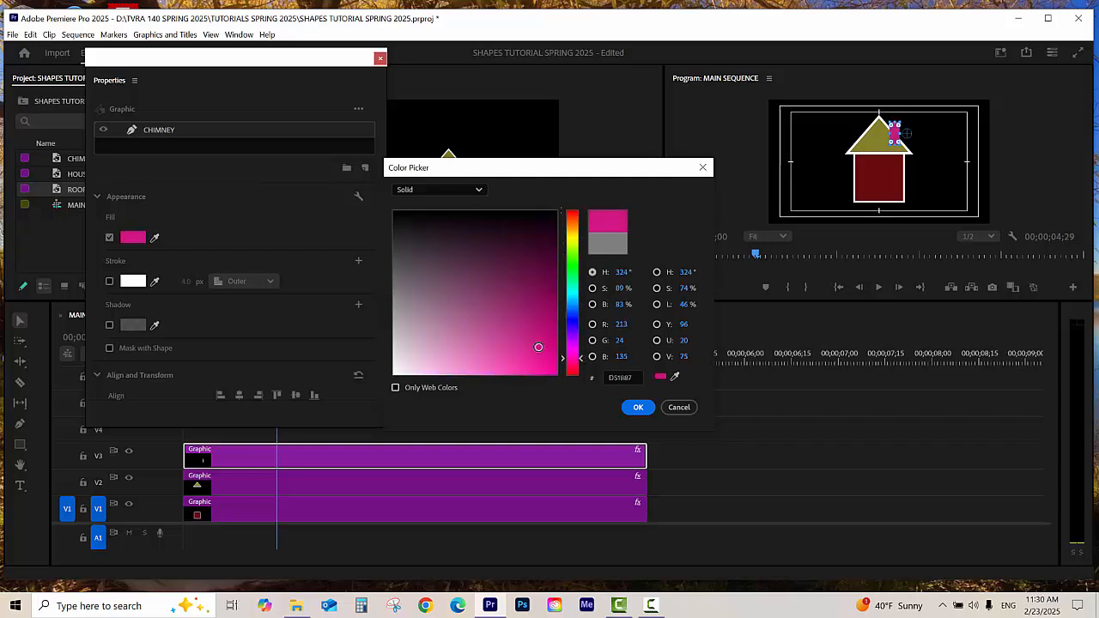
click(638, 408)
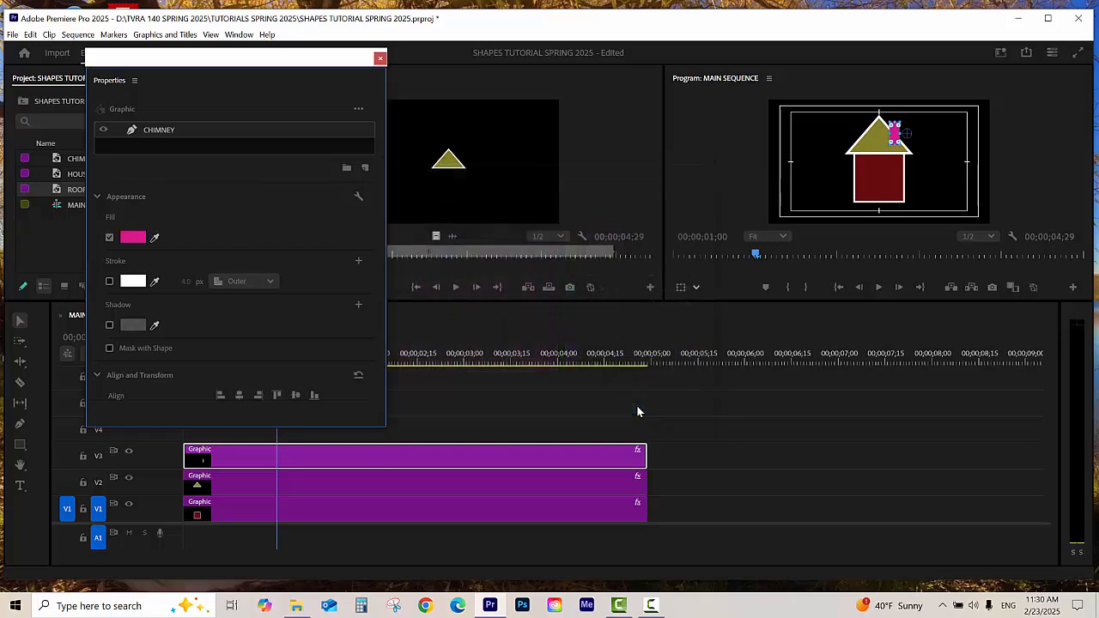
Give the CHIMNEY shape a white 10 px outer stroke and save the project
click(110, 282)
click(184, 283)
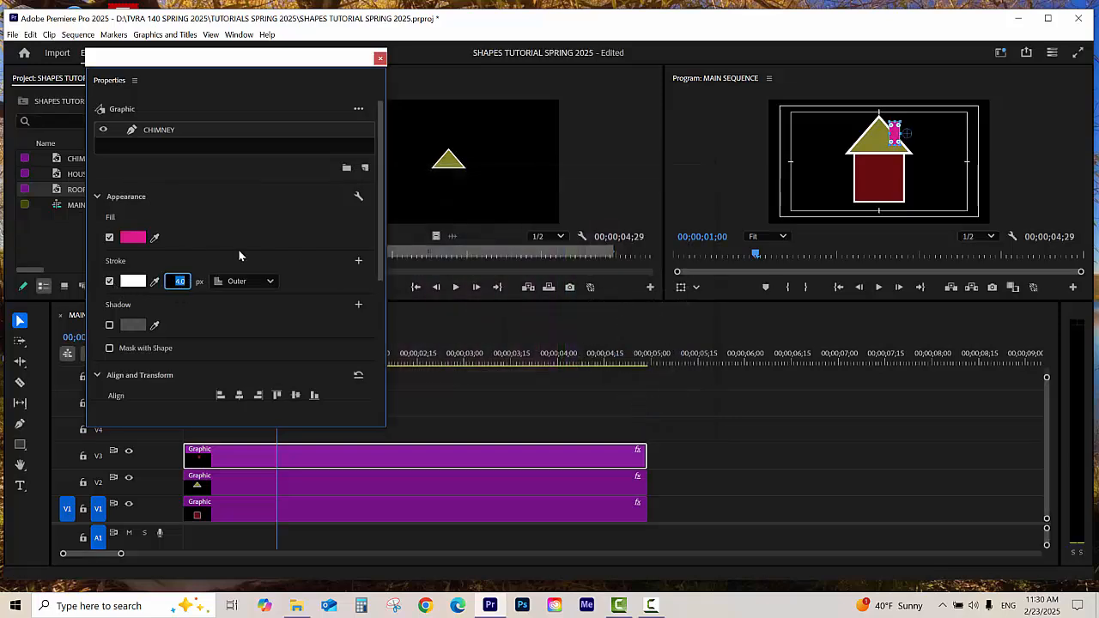
text(10)
key(Return)
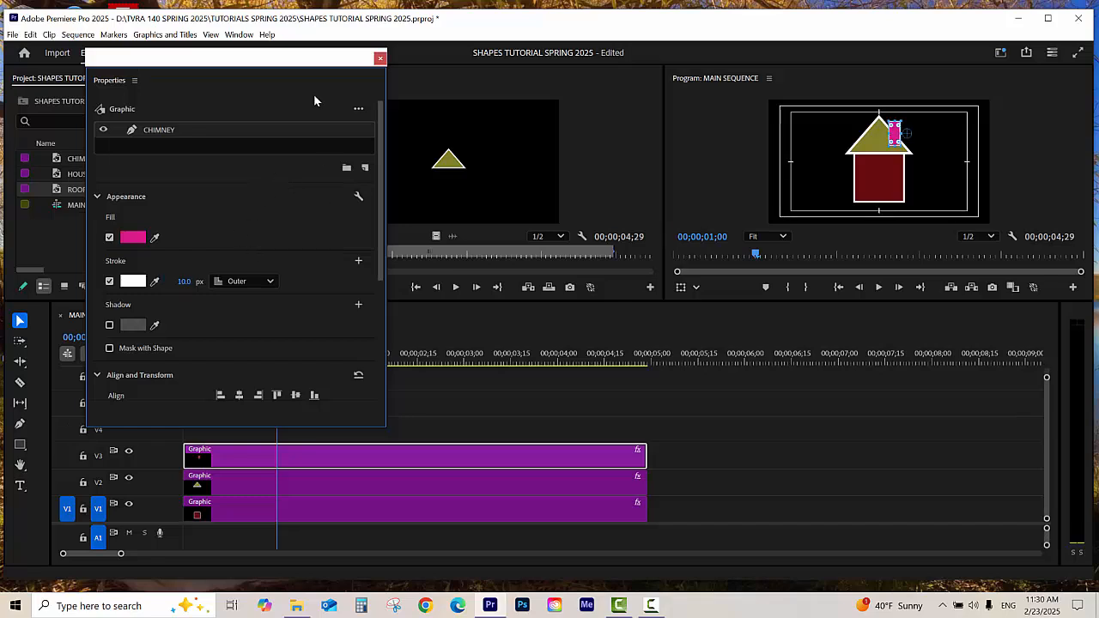
click(381, 57)
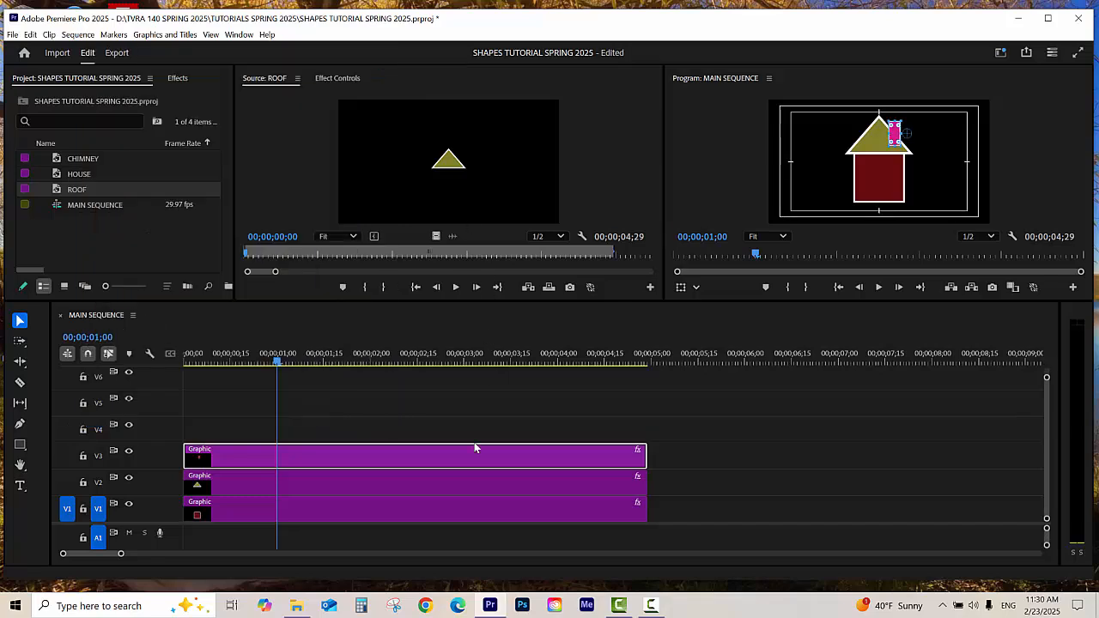
click(479, 429)
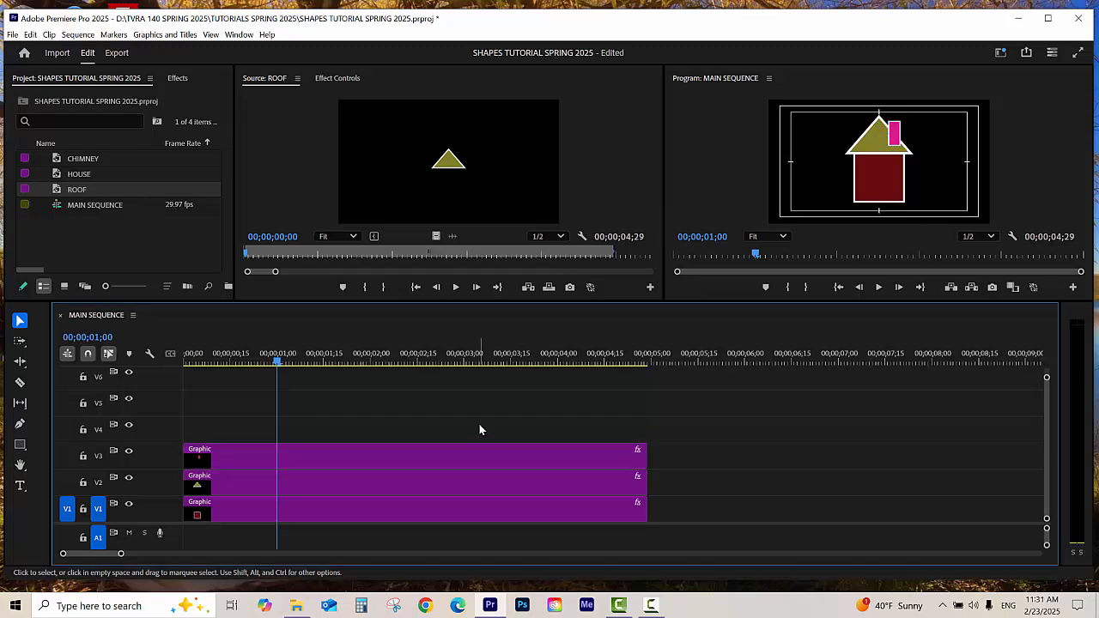
key(ctrl+s)
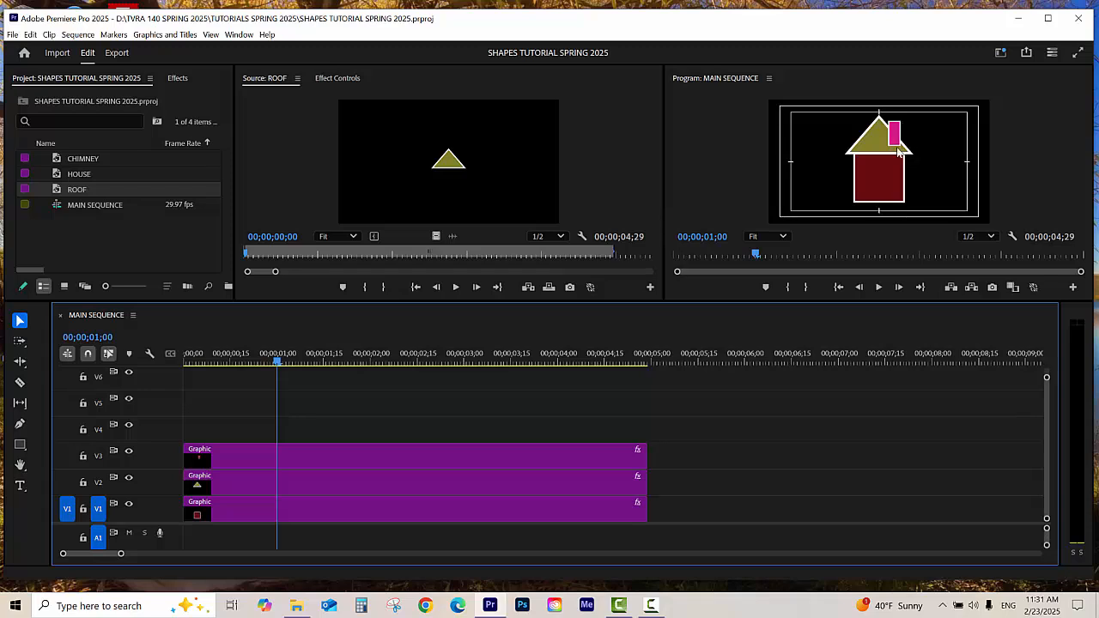
click(468, 450)
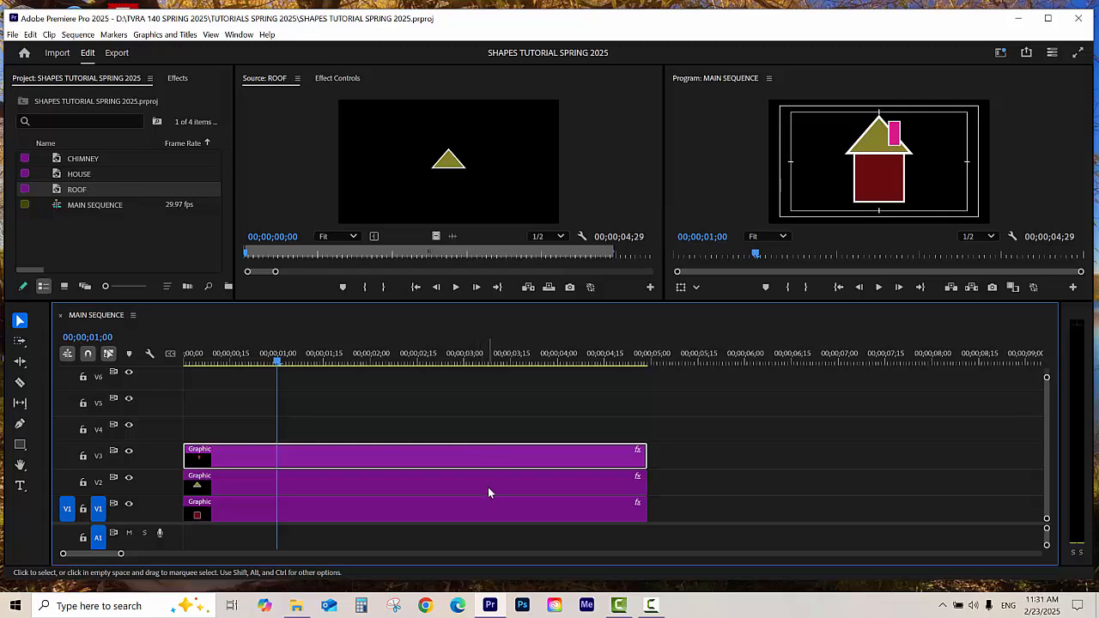
click(487, 492)
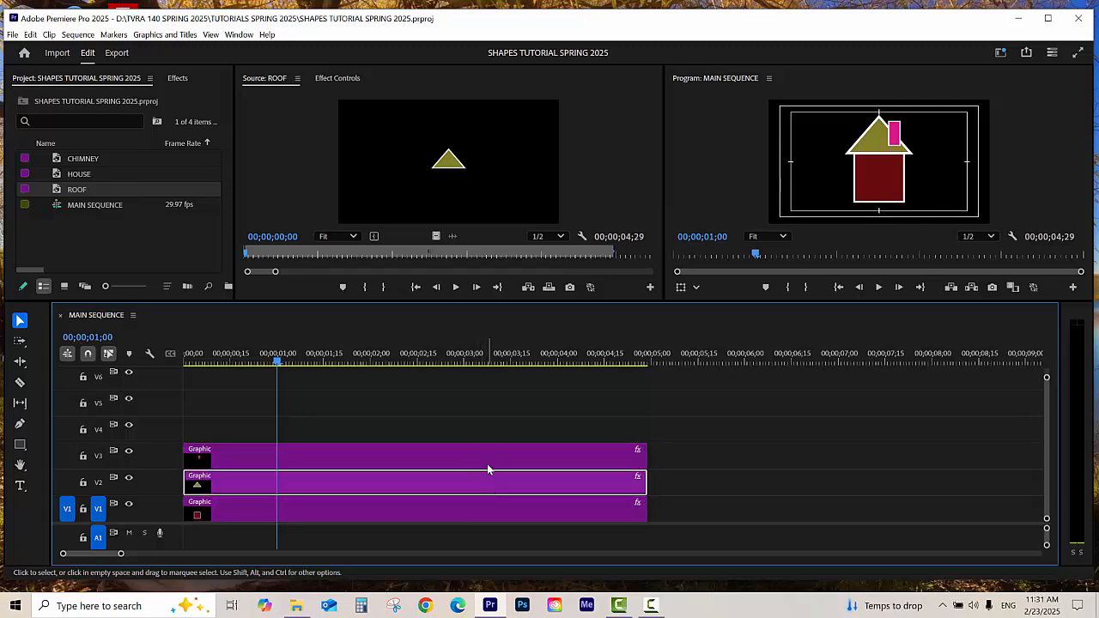
click(485, 461)
click(706, 429)
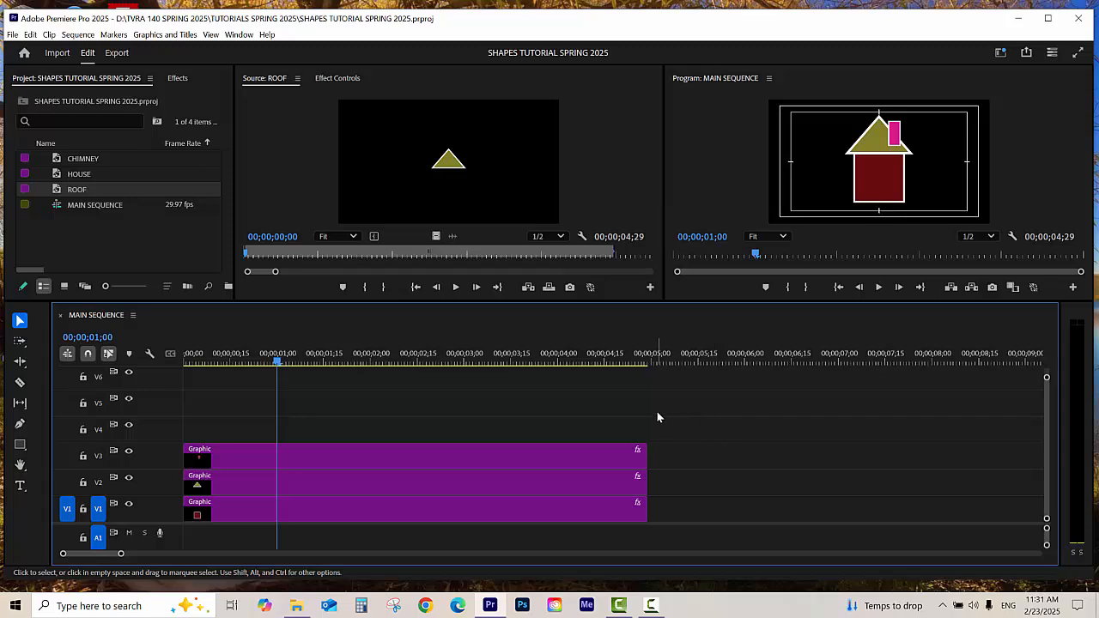
Swap the roof and chimney clips so the roof is on V3 and the chimney on V2, both starting at the sequence's beginning
click(437, 457)
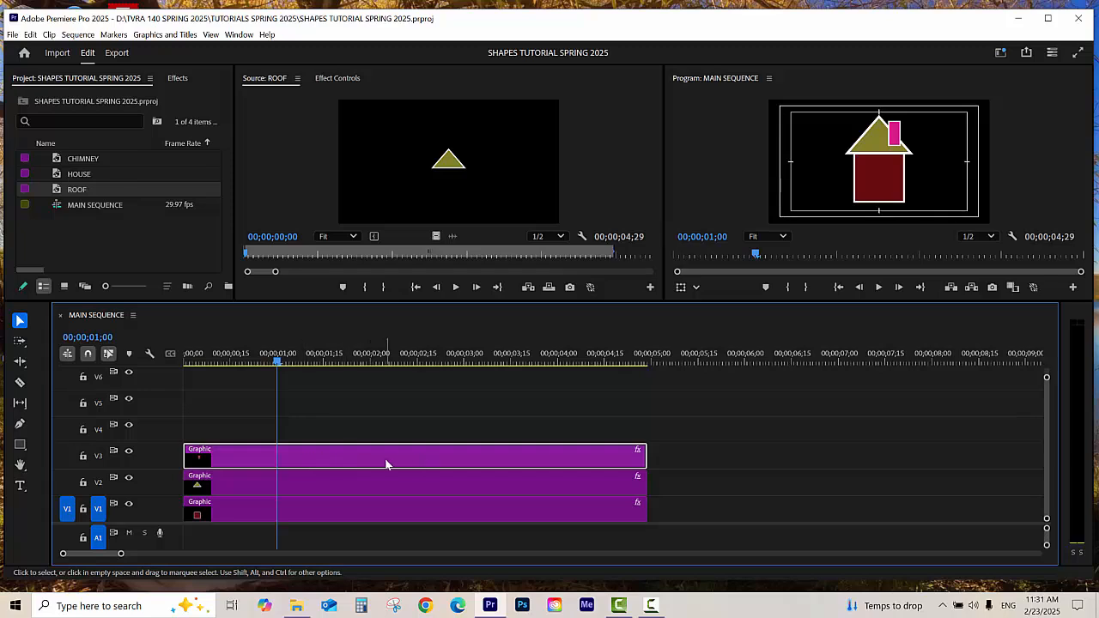
drag(389, 464, 893, 468)
click(296, 486)
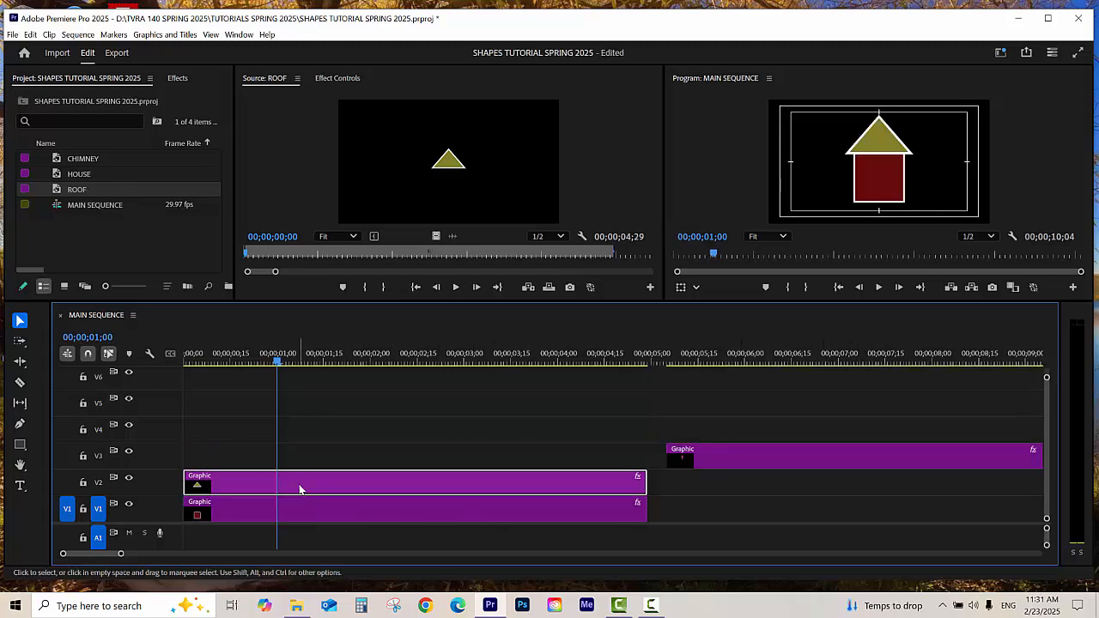
drag(305, 485, 305, 458)
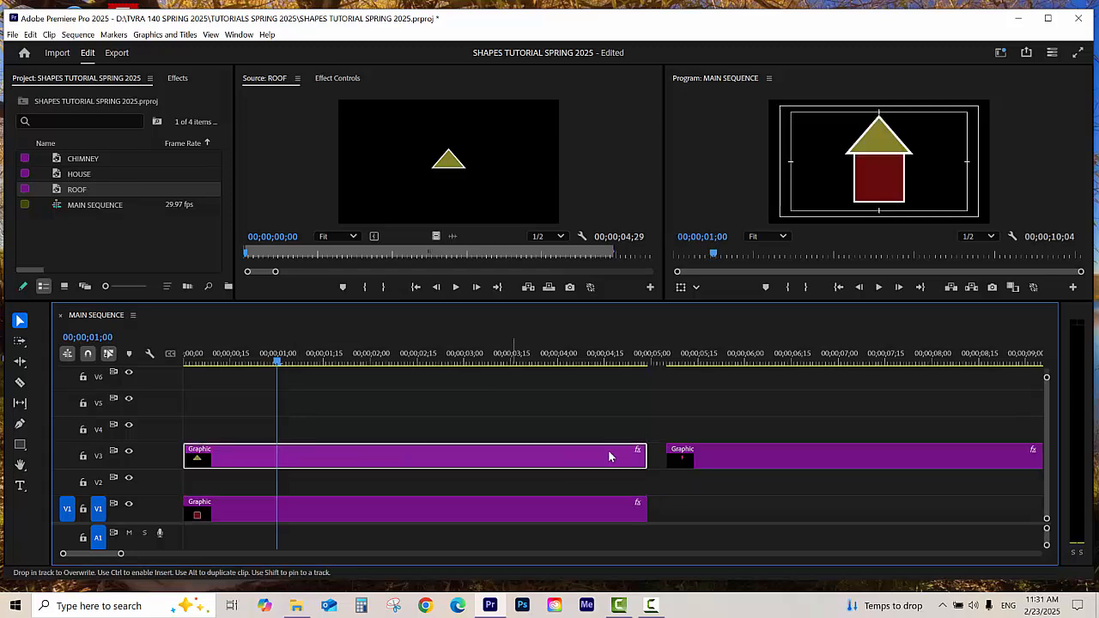
click(773, 457)
drag(772, 474, 283, 491)
click(305, 357)
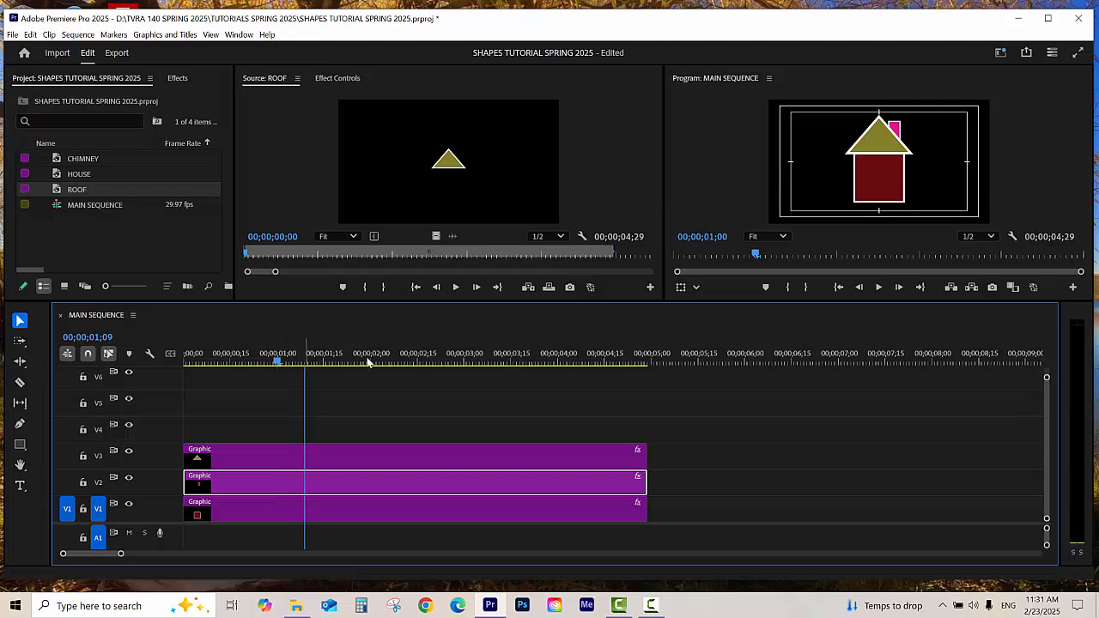
click(359, 458)
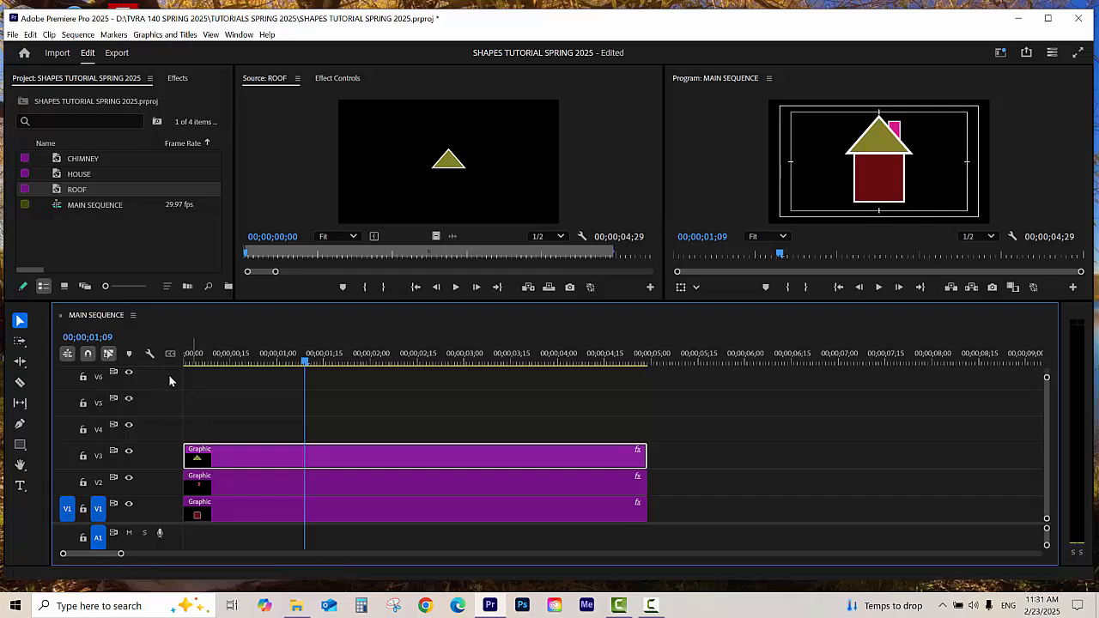
click(237, 514)
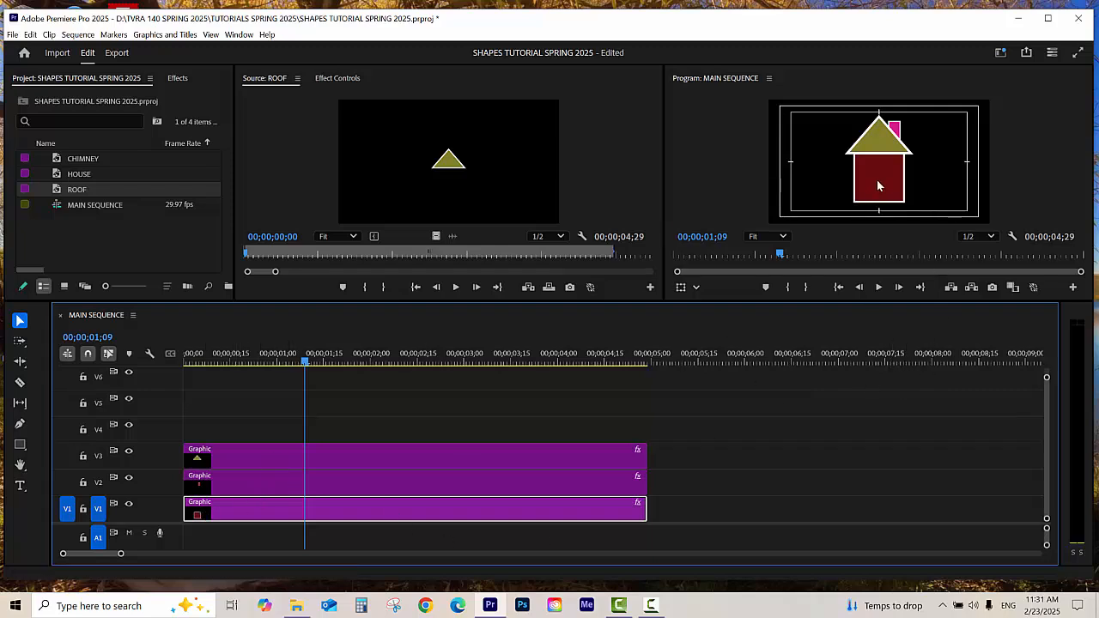
click(324, 467)
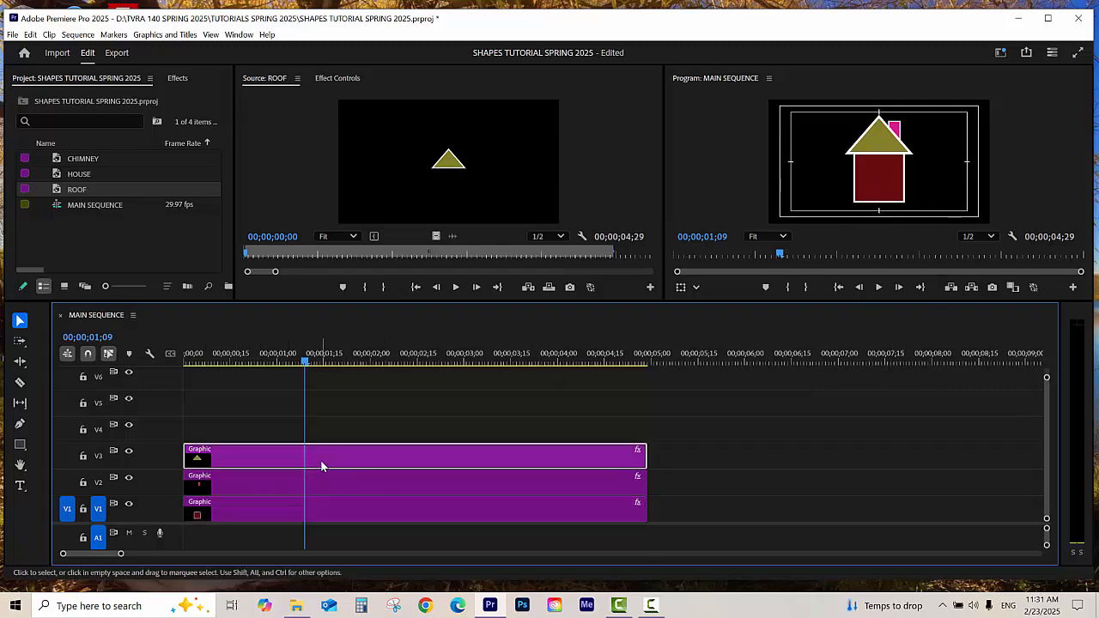
Raise the chimney graphic by setting its Vector Motion vertical position to 265 at its first position keyframe, and save the project
click(244, 489)
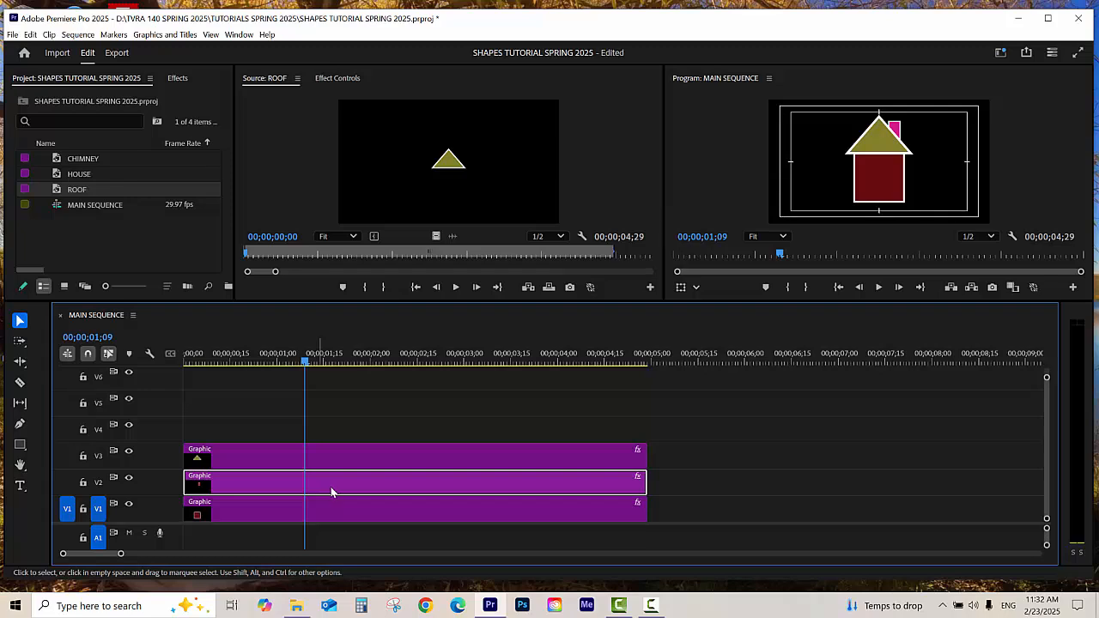
click(336, 79)
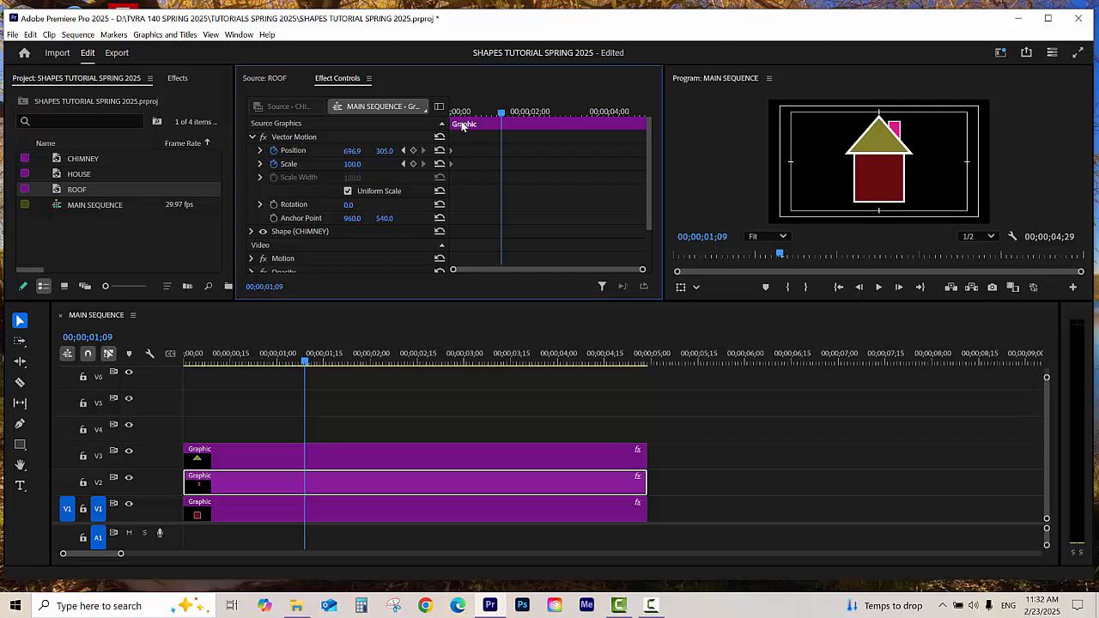
click(405, 152)
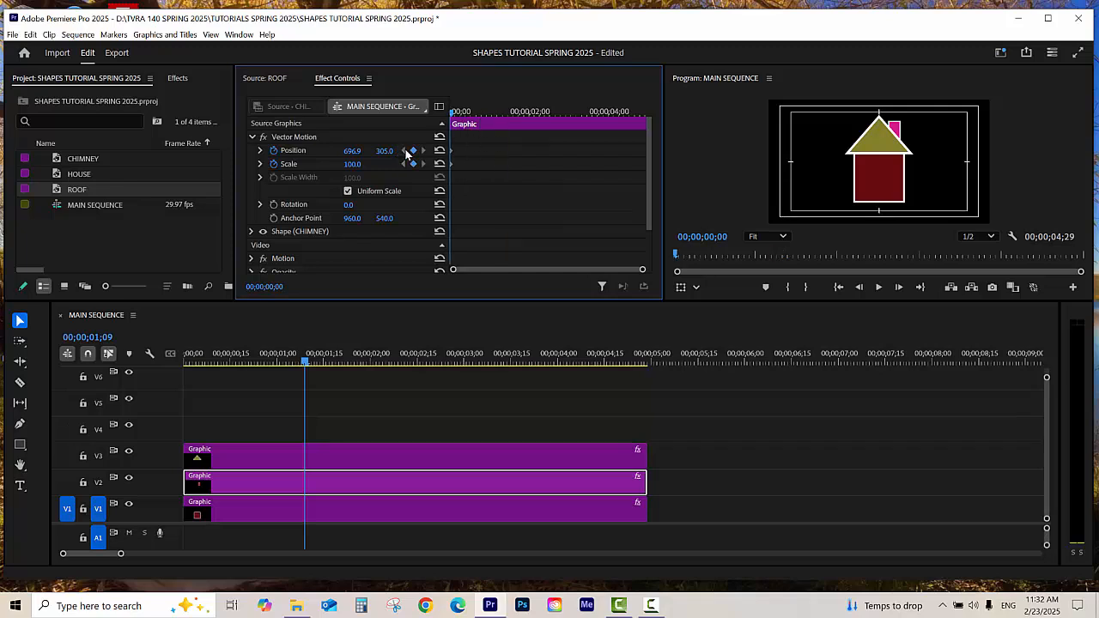
drag(385, 151, 314, 151)
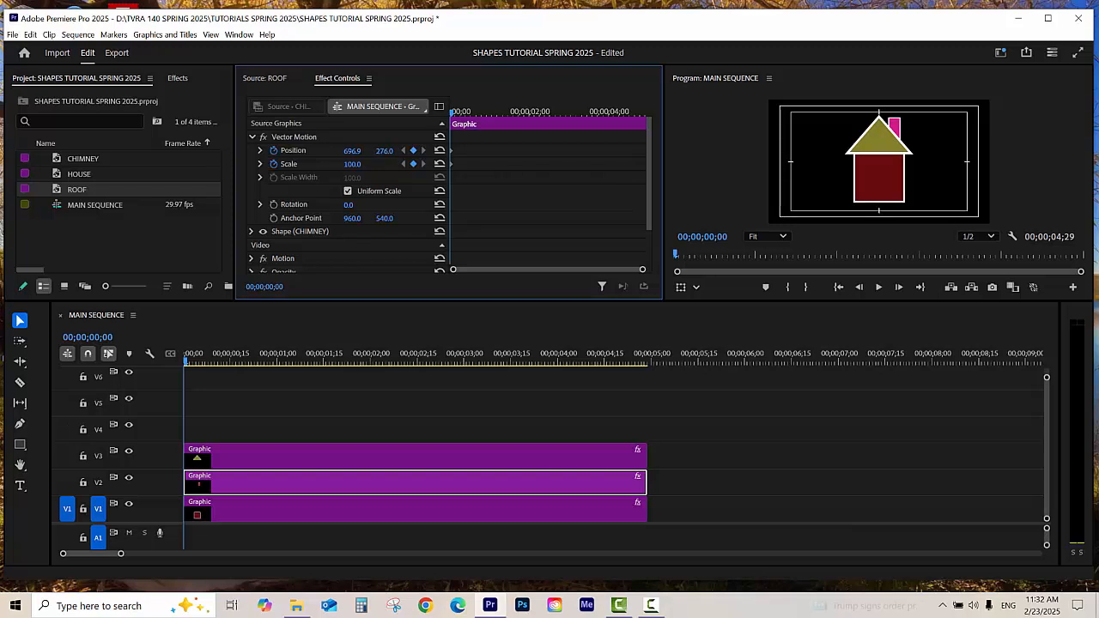
drag(384, 151, 375, 151)
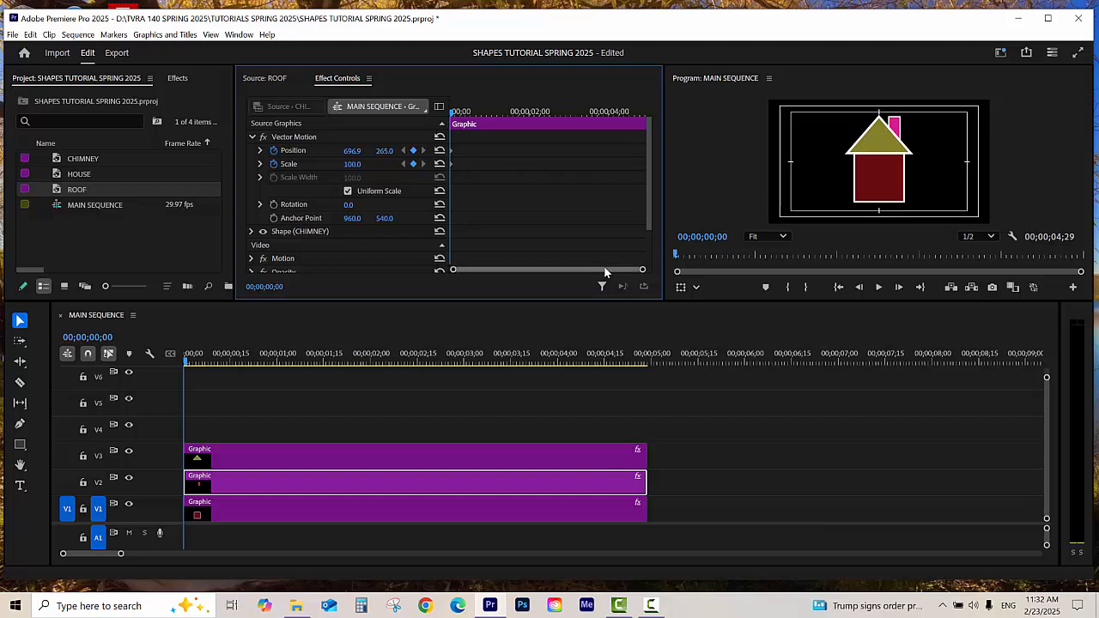
key(ctrl+s)
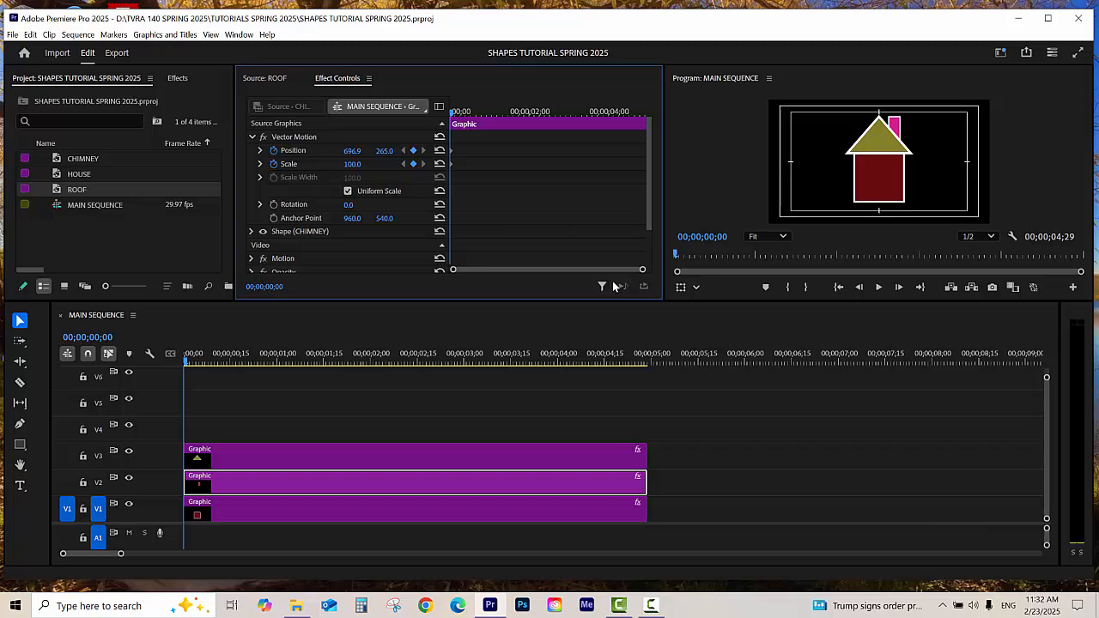